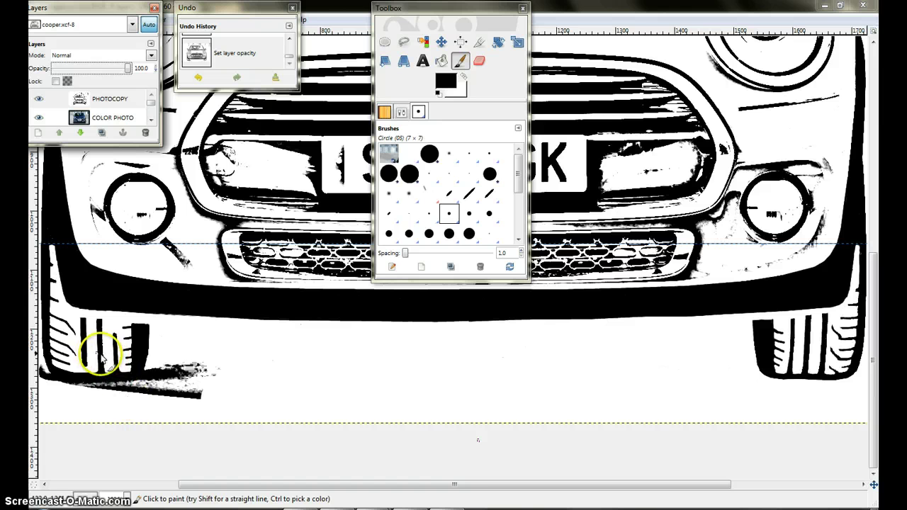
Examine the tyre treads and the dark ground shadow beneath the tyre on the image's left side up close
mouse_move(101, 357)
mouse_down()
mouse_move(149, 363)
mouse_move(100, 349)
mouse_move(124, 339)
mouse_move(50, 303)
mouse_move(51, 295)
mouse_move(68, 329)
mouse_move(112, 344)
mouse_up()
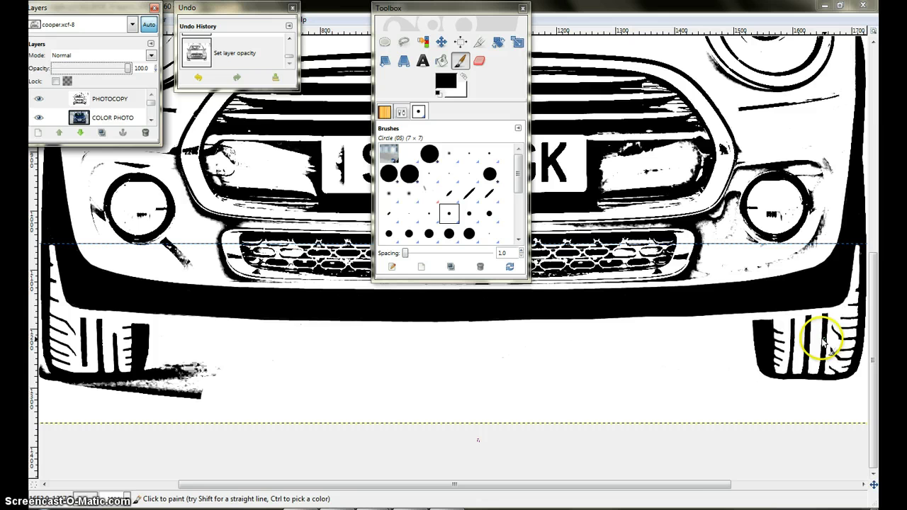
mouse_move(693, 484)
mouse_down()
mouse_move(719, 484)
mouse_move(659, 487)
mouse_move(685, 486)
mouse_up()
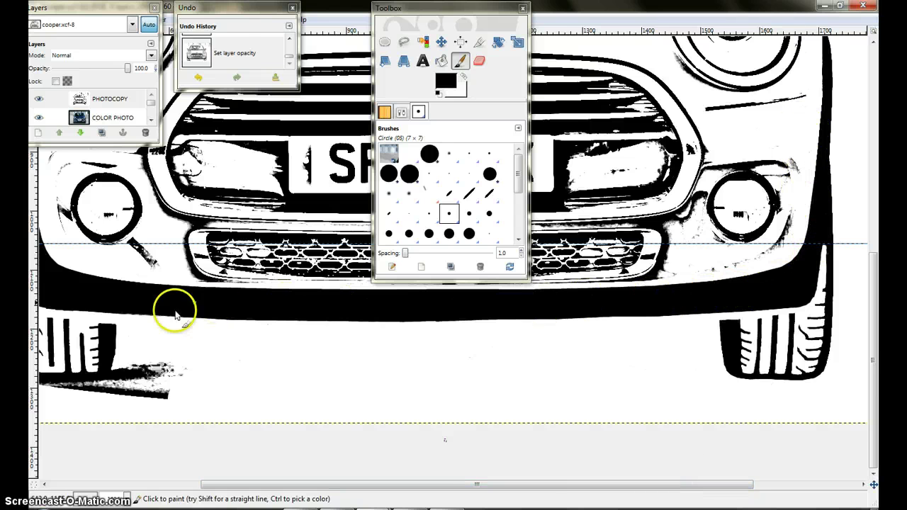
drag(473, 488, 408, 486)
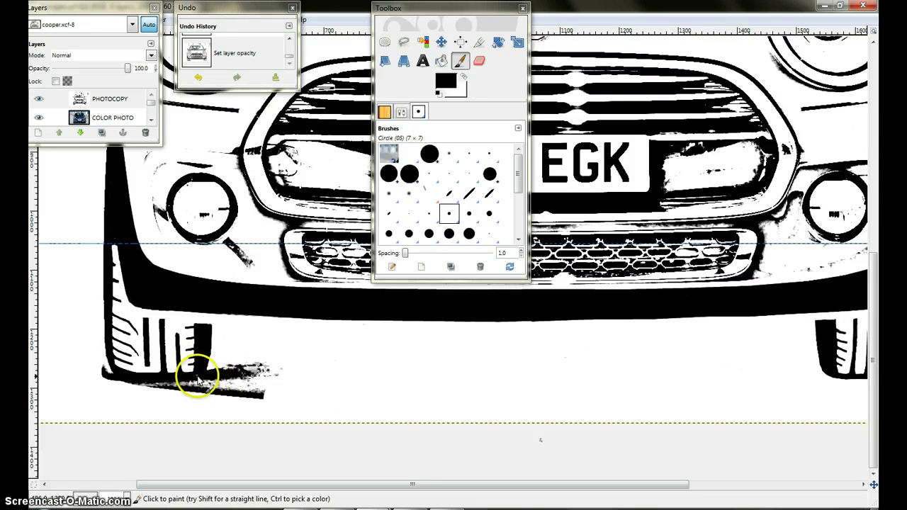
mouse_move(201, 374)
mouse_down()
mouse_move(239, 373)
mouse_move(159, 388)
mouse_move(111, 378)
mouse_up()
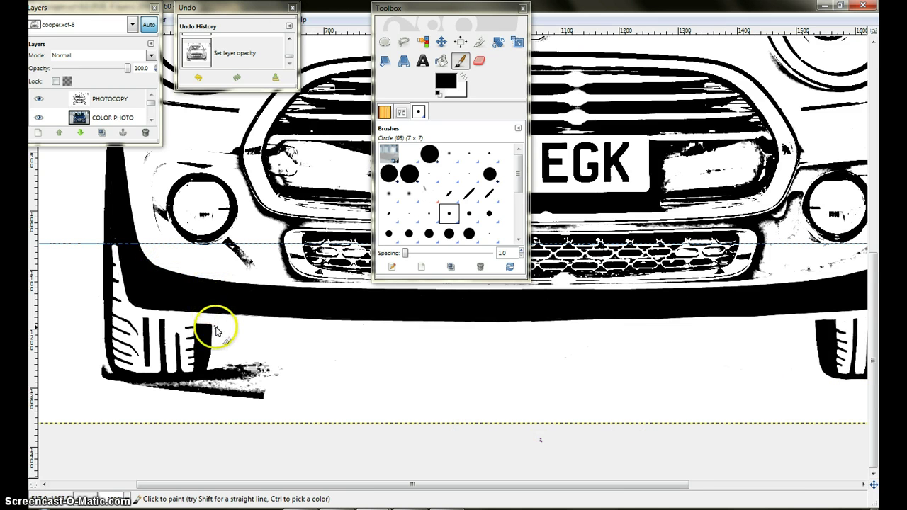
key(ctrl)
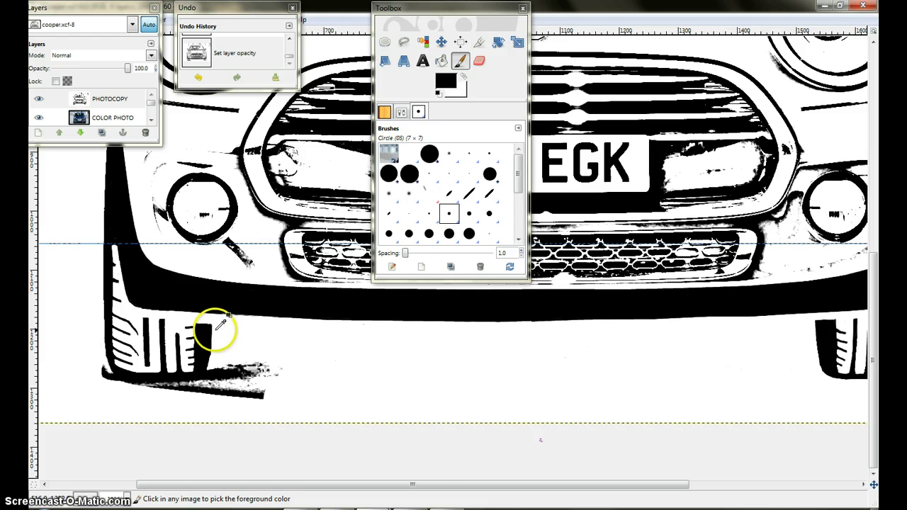
scroll(221, 325, down, 2)
scroll(221, 324, up, 5)
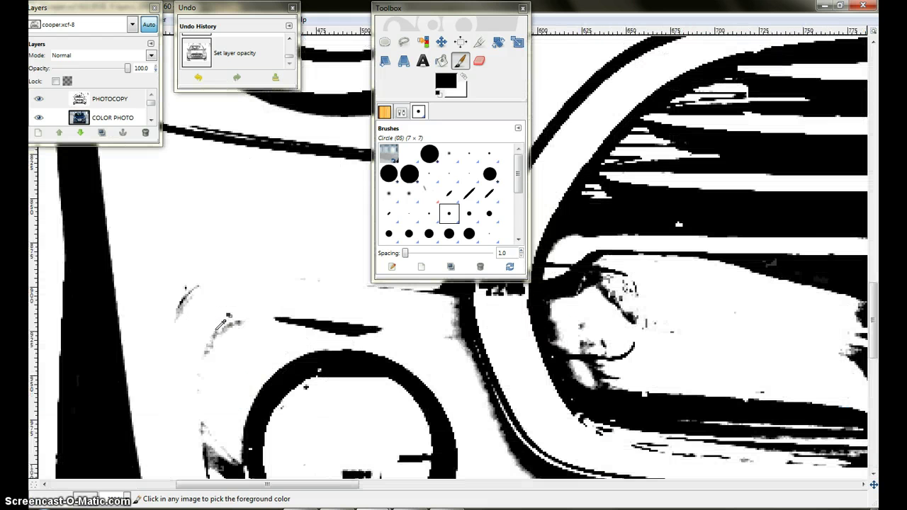
scroll(221, 323, up, 4)
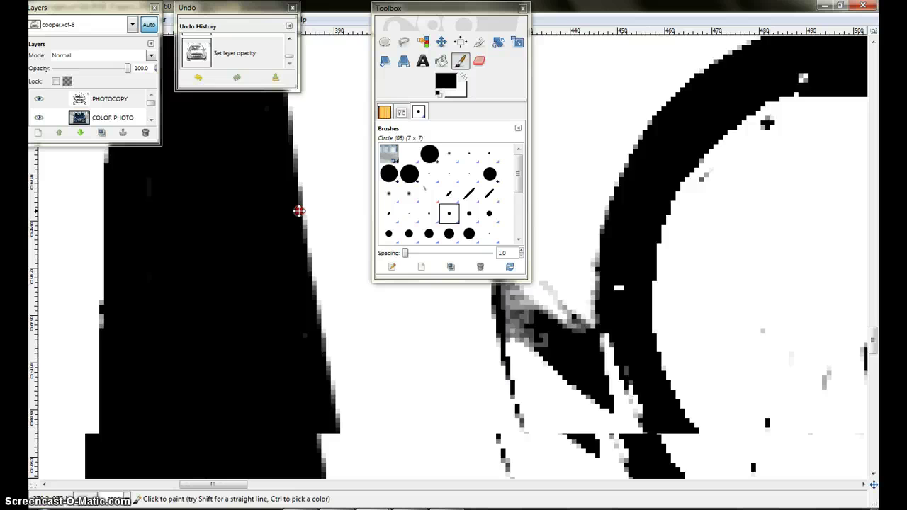
drag(299, 211, 330, 127)
drag(234, 461, 260, 53)
drag(264, 235, 264, 33)
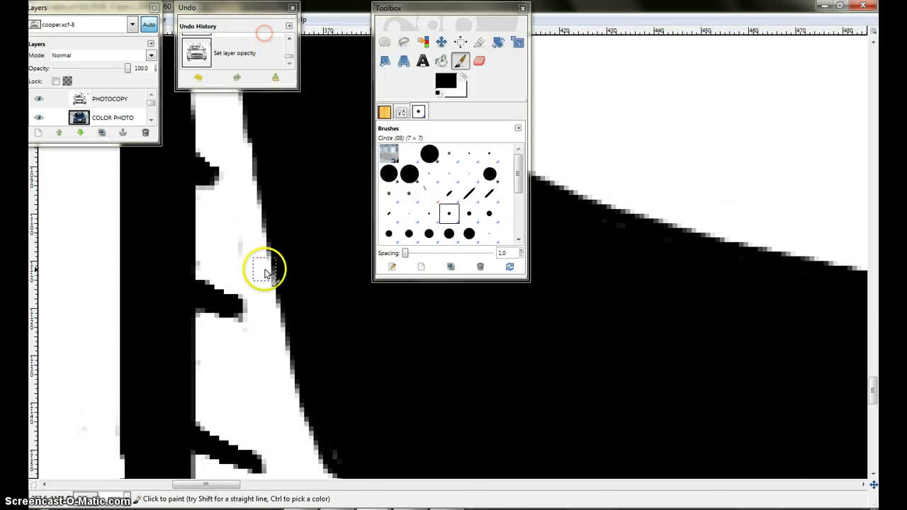
drag(265, 272, 253, 6)
drag(277, 252, 170, 2)
drag(303, 301, 201, 5)
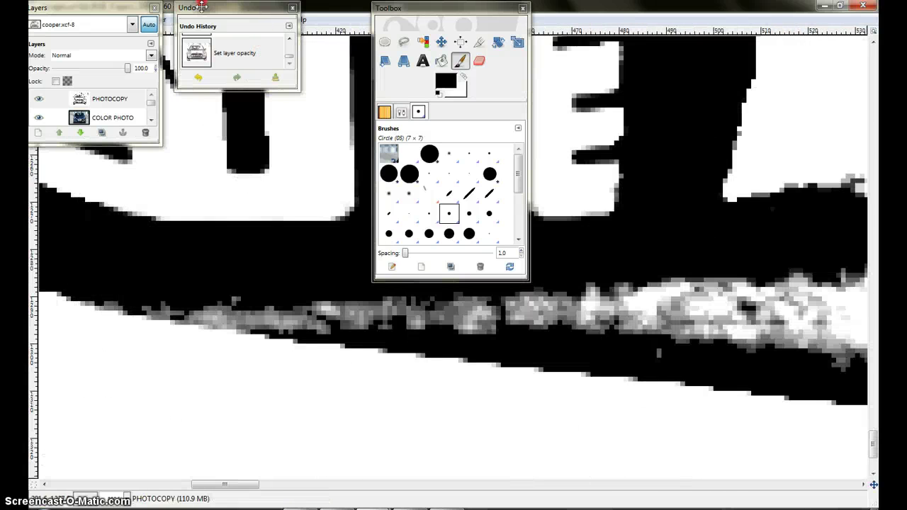
scroll(496, 229, up, 3)
scroll(345, 269, right, 5)
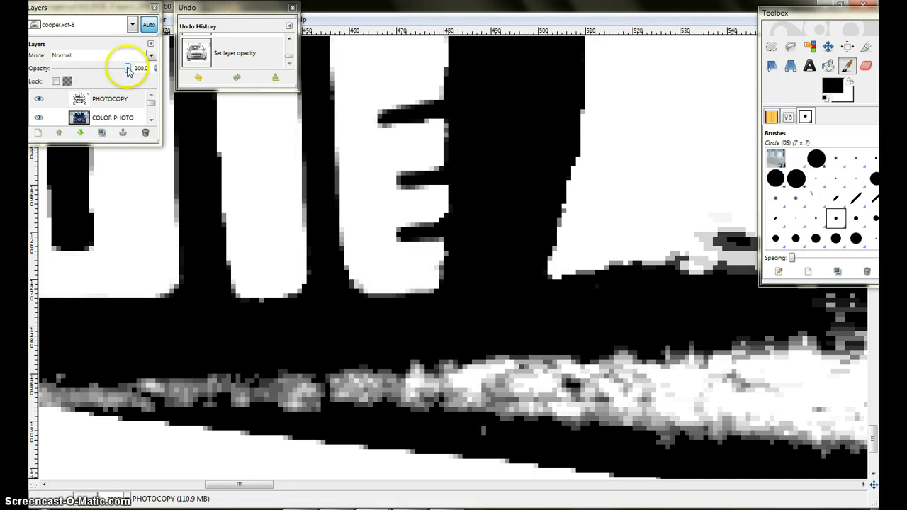
Lower the PHOTOCOPY layer's opacity to 0 to reveal the colour photo, and make white the Paintbrush foreground colour
drag(129, 71, 39, 71)
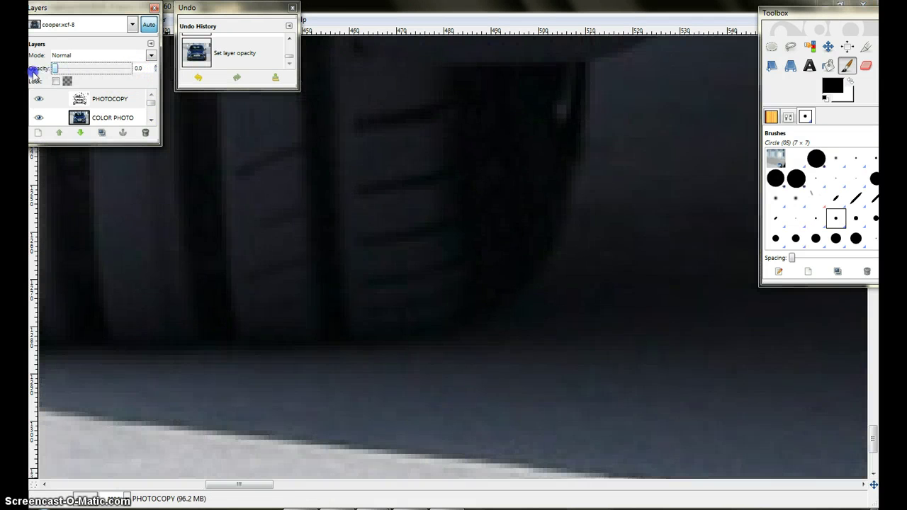
drag(104, 71, 29, 72)
click(847, 65)
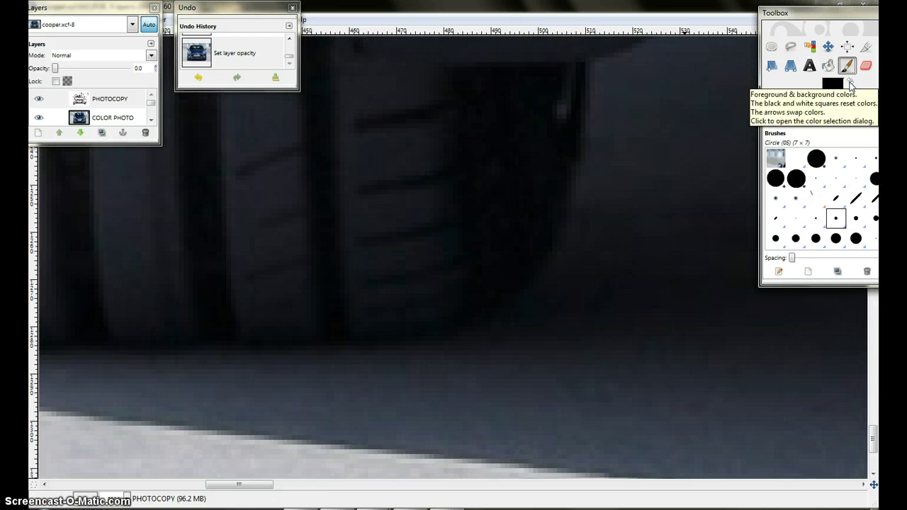
click(852, 83)
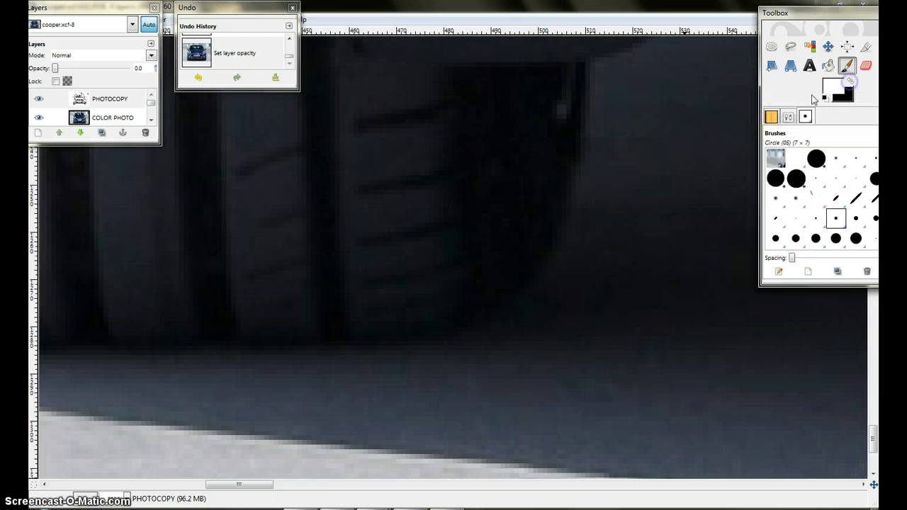
Paint connected straight white strokes on the PHOTOCOPY layer around the tyre's inner lower corner and along its bottom edge
click(582, 201)
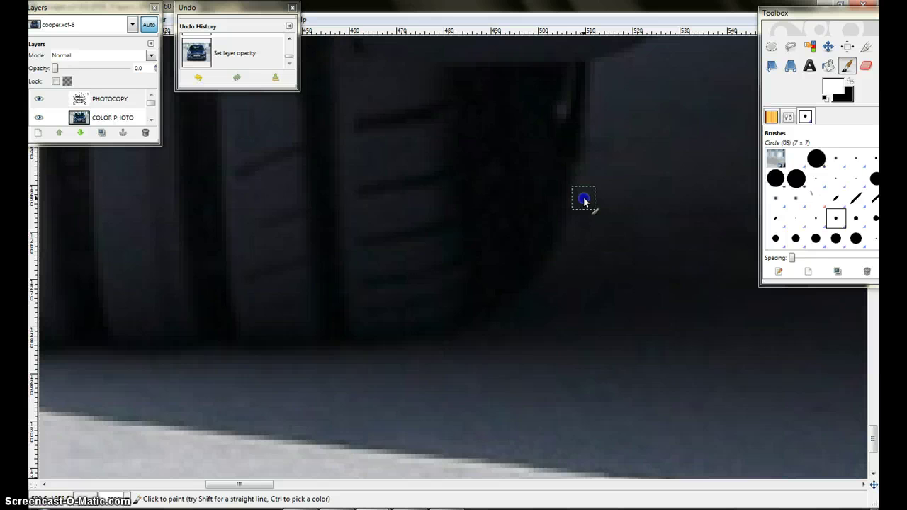
click(584, 200)
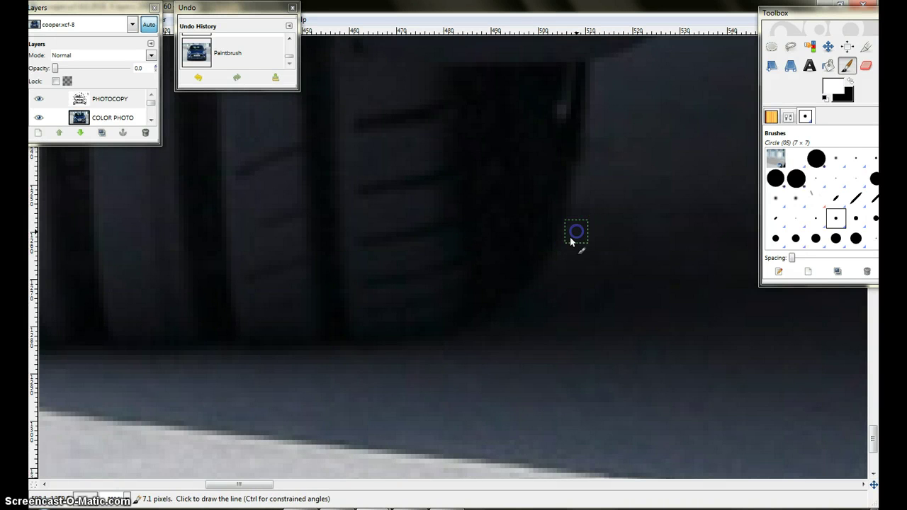
click(551, 273)
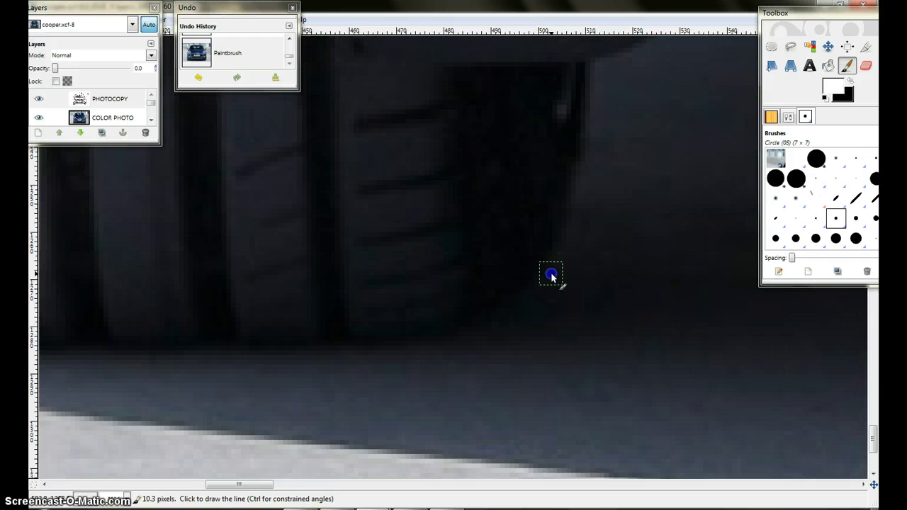
click(521, 314)
click(475, 344)
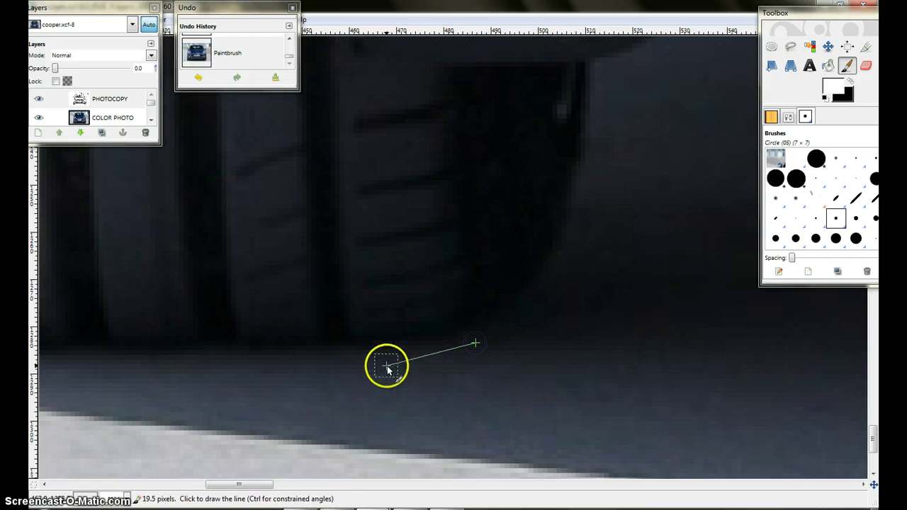
click(387, 367)
click(287, 363)
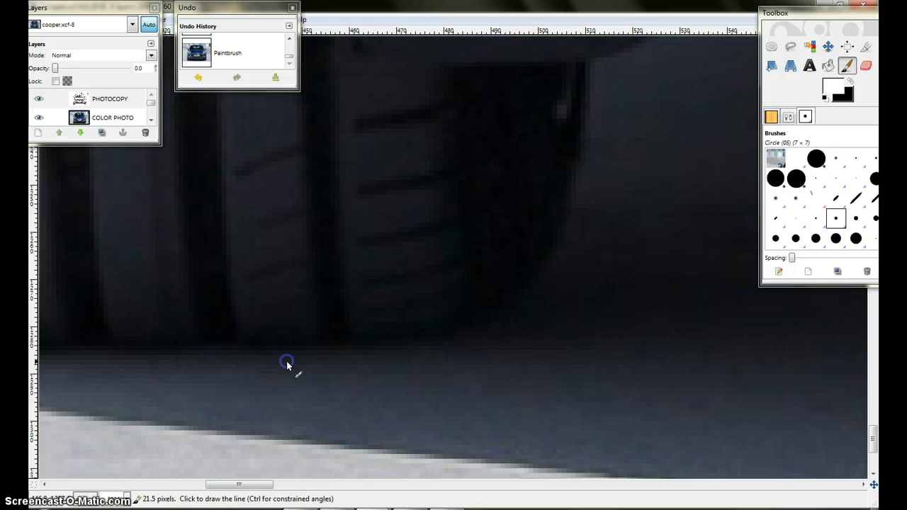
click(177, 364)
Continue the straight white strokes along the rest of the tyre's bottom edge and up around its outer corner
drag(162, 348, 563, 352)
shift+click(410, 367)
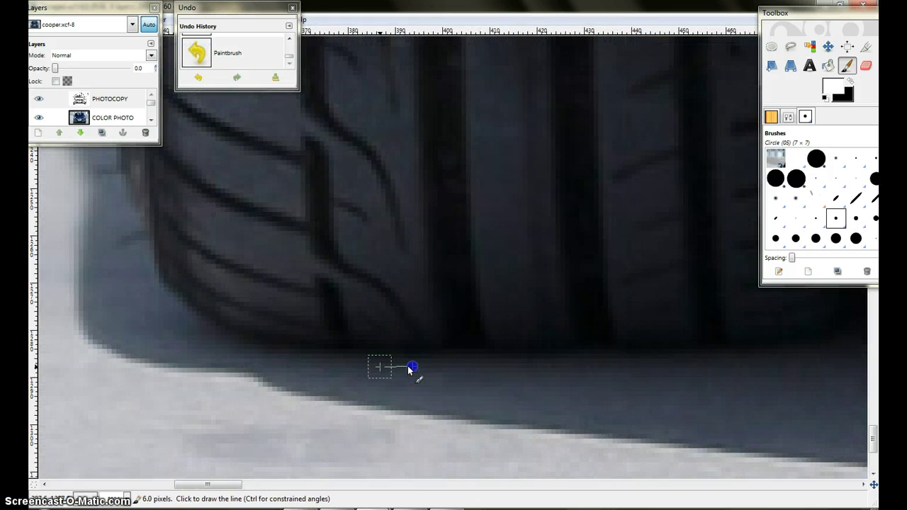
click(412, 366)
click(303, 364)
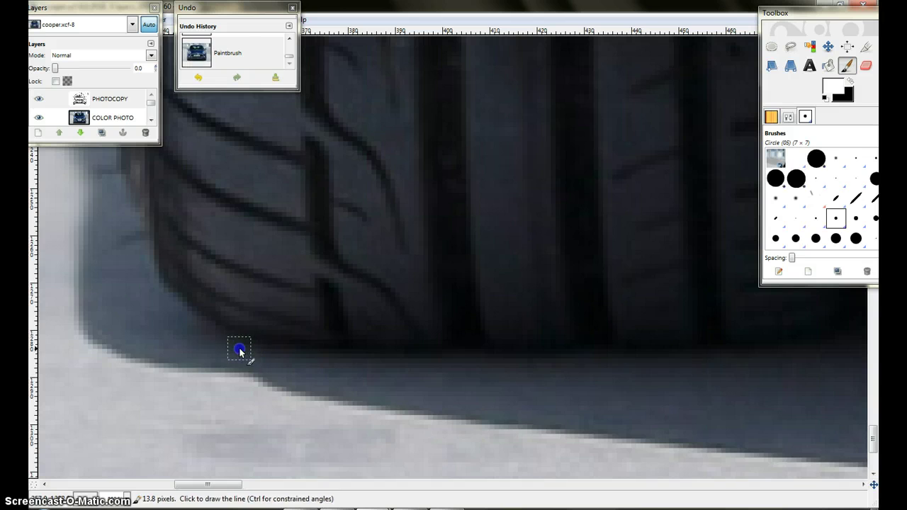
click(196, 333)
click(160, 305)
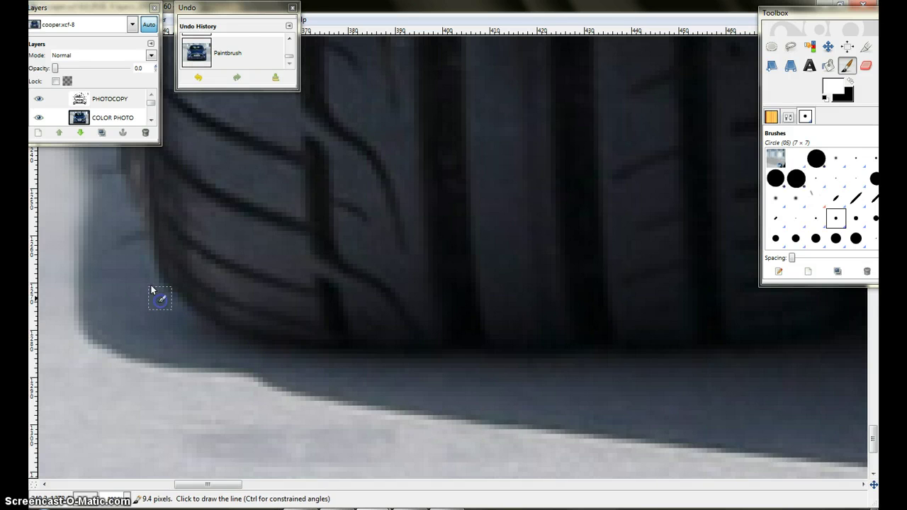
click(141, 271)
shift+click(125, 214)
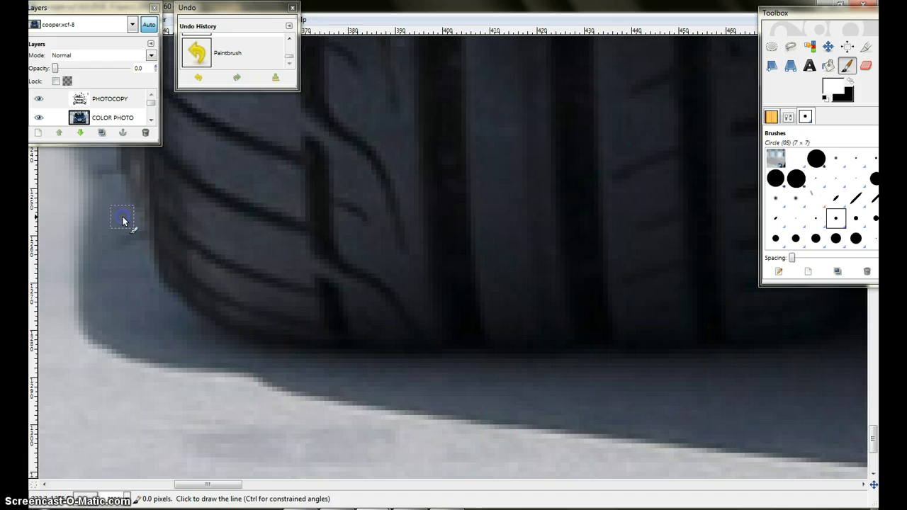
click(186, 255)
Restore the PHOTOCOPY layer's opacity to 100 and paint white over the shadow remnants below the tyre with the Circle (07) brush
click(135, 13)
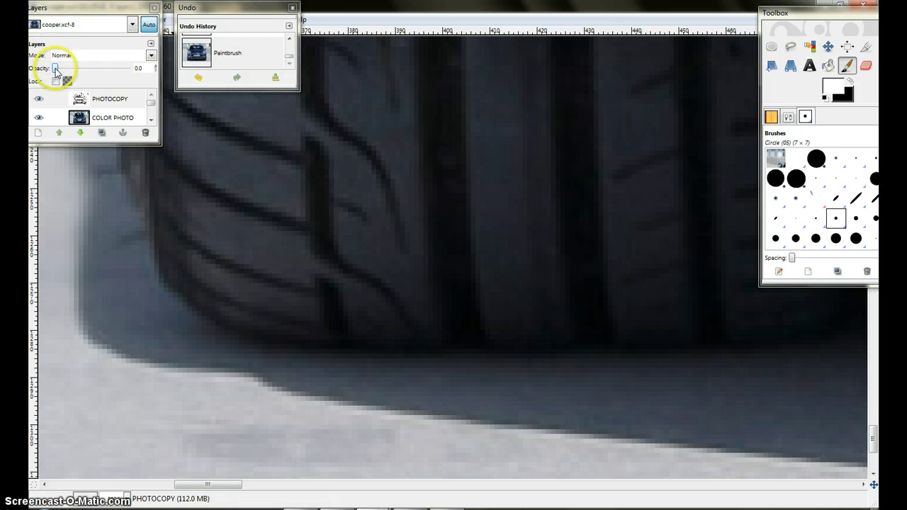
drag(53, 67, 134, 68)
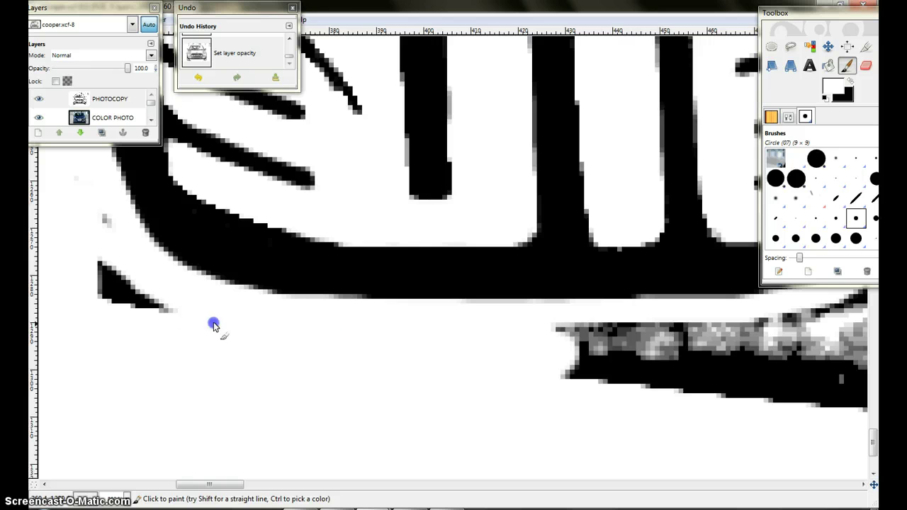
mouse_move(214, 324)
mouse_down()
mouse_move(130, 299)
mouse_move(112, 245)
mouse_up()
drag(97, 315, 268, 340)
drag(460, 361, 30, 319)
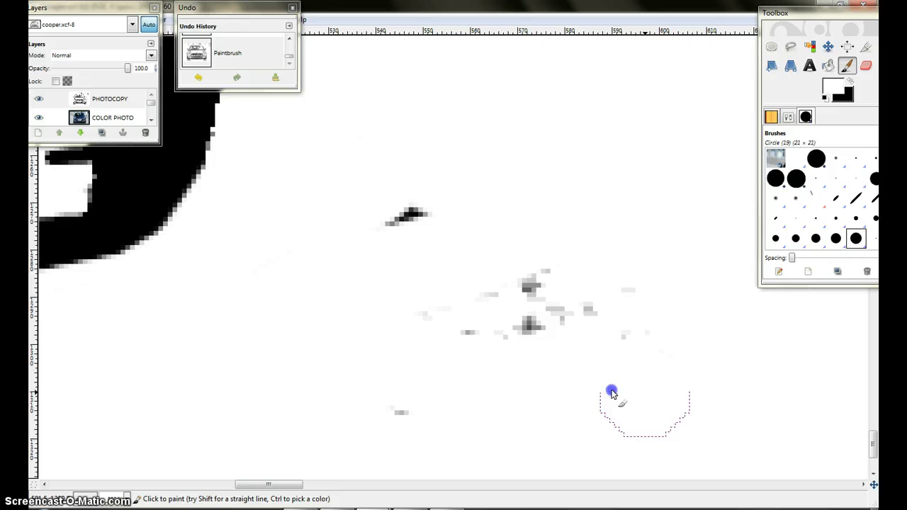
Paint out the stray grey and black specks on the ground beside the tyre in white with the 21 × 21 Circle (19) brush
mouse_move(400, 404)
mouse_down()
mouse_move(578, 329)
mouse_move(331, 239)
mouse_move(598, 293)
mouse_up()
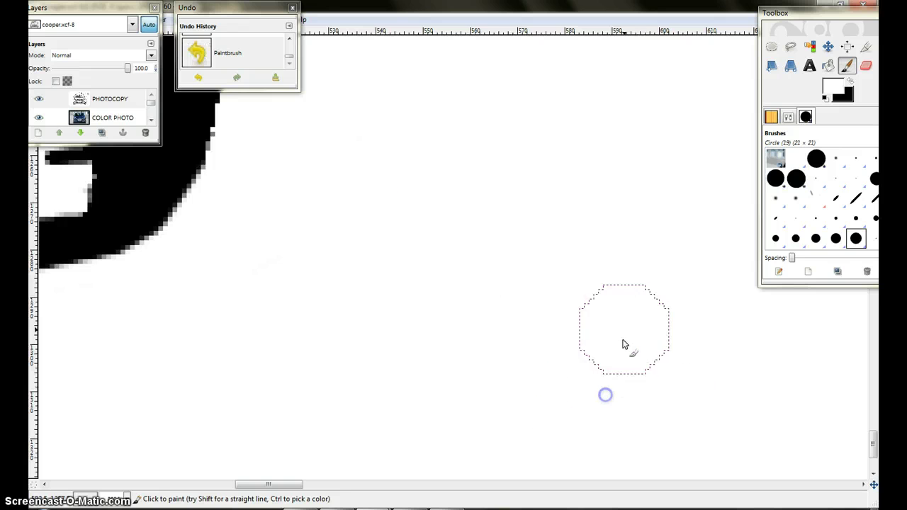
drag(603, 394, 273, 375)
drag(425, 256, 461, 243)
drag(339, 380, 572, 379)
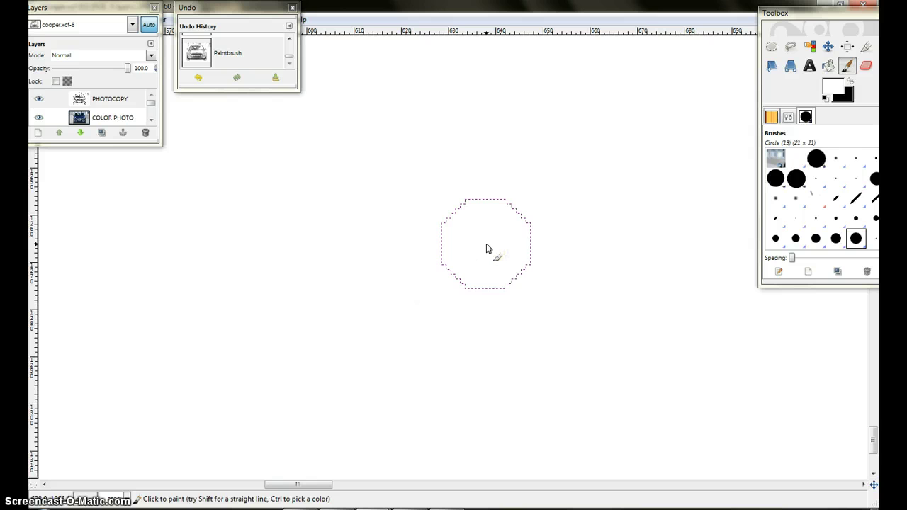
Set the Paintbrush to the 9 × 9 Circle (07) brush with white as the foreground colour, with the number plate in close view
ctrl+click(485, 248)
scroll(485, 248, up, 3)
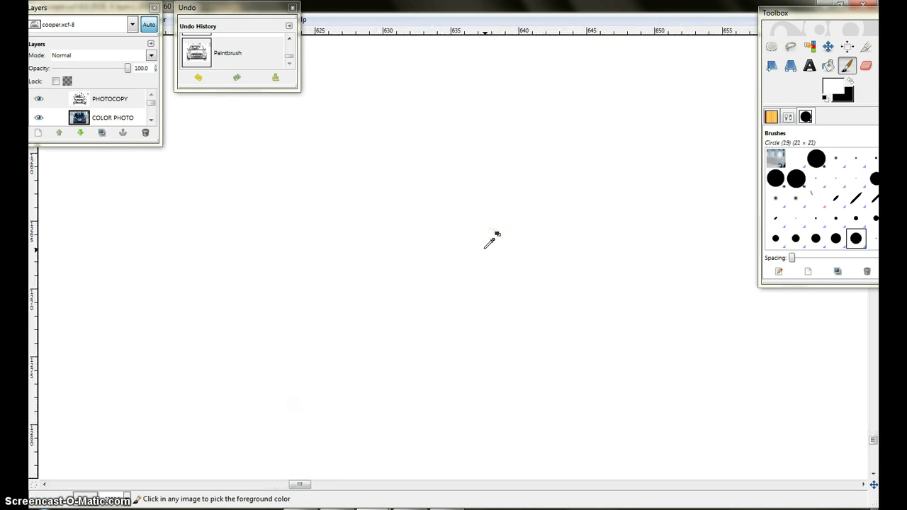
scroll(489, 242, down, 5)
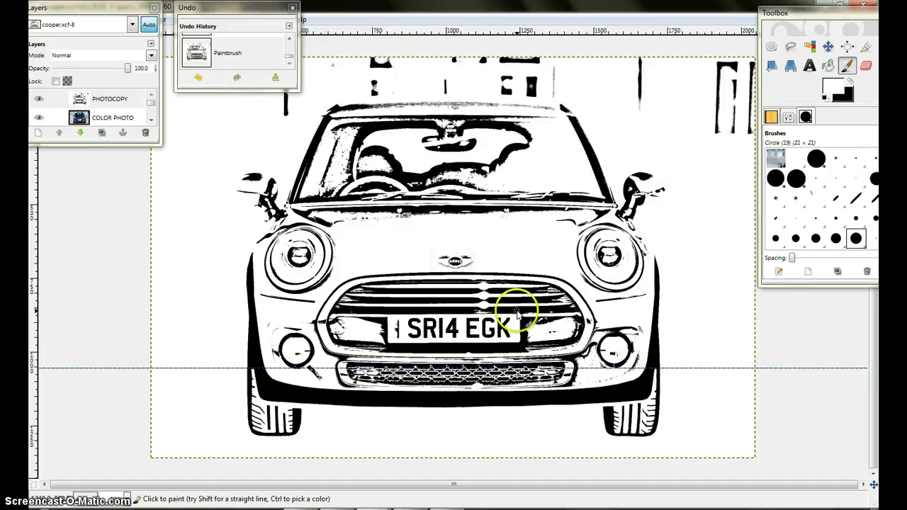
drag(515, 303, 467, 242)
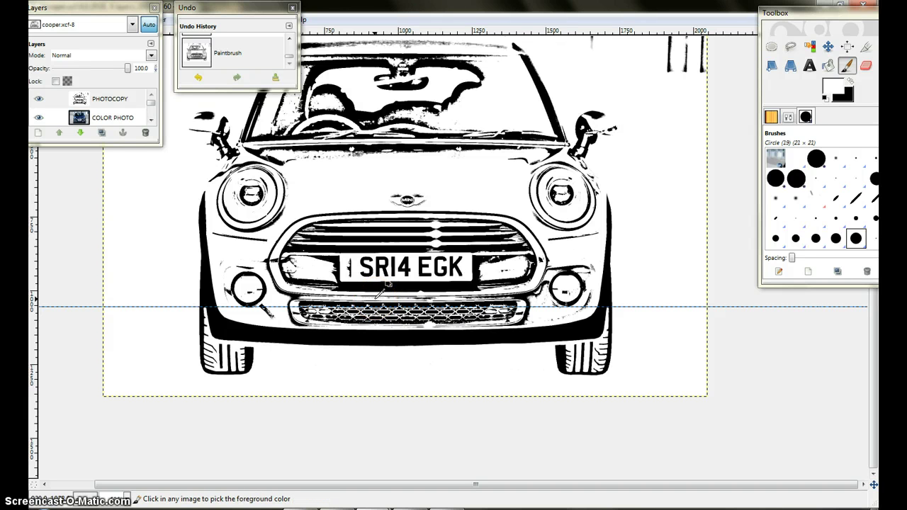
scroll(375, 298, up, 1)
scroll(375, 297, down, 2)
scroll(375, 298, up, 3)
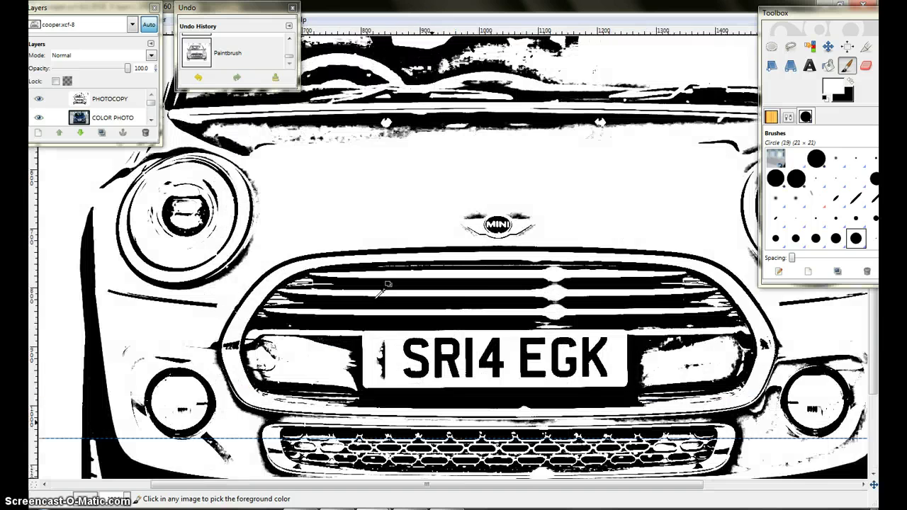
scroll(388, 284, up, 2)
scroll(381, 291, down, 4)
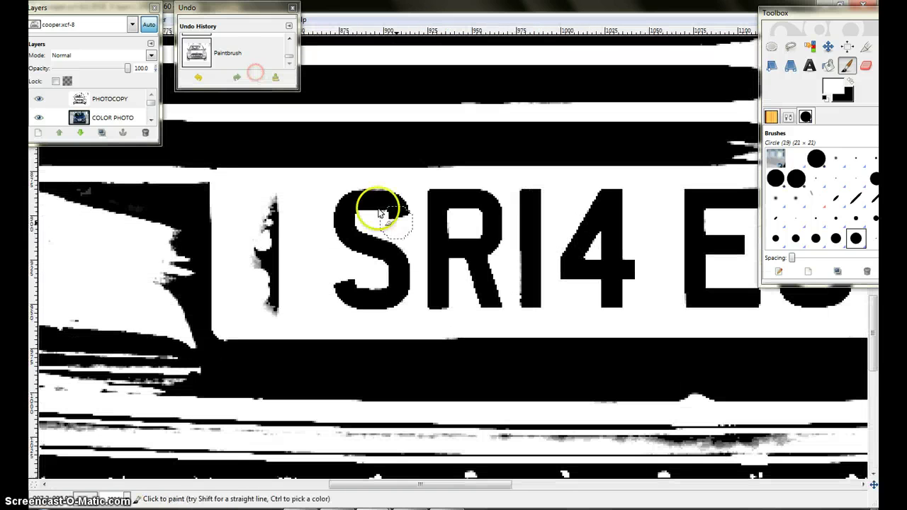
drag(461, 269, 277, 268)
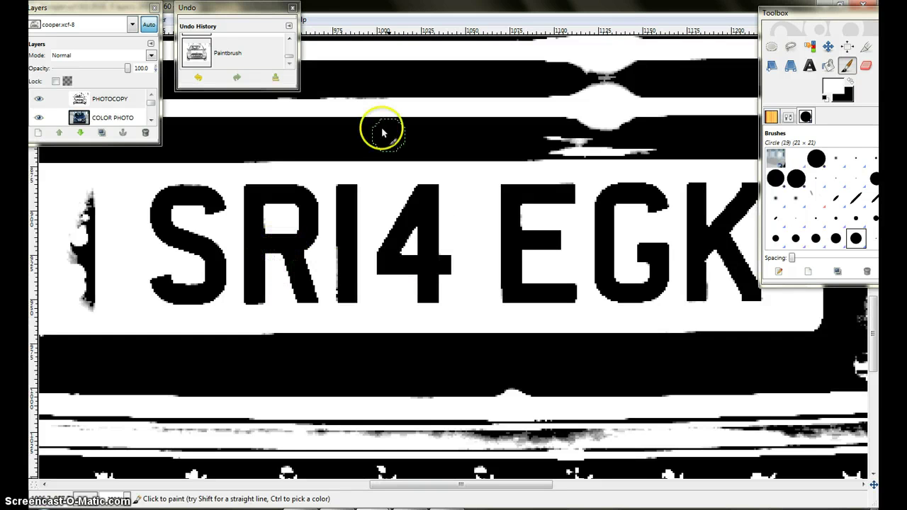
click(853, 84)
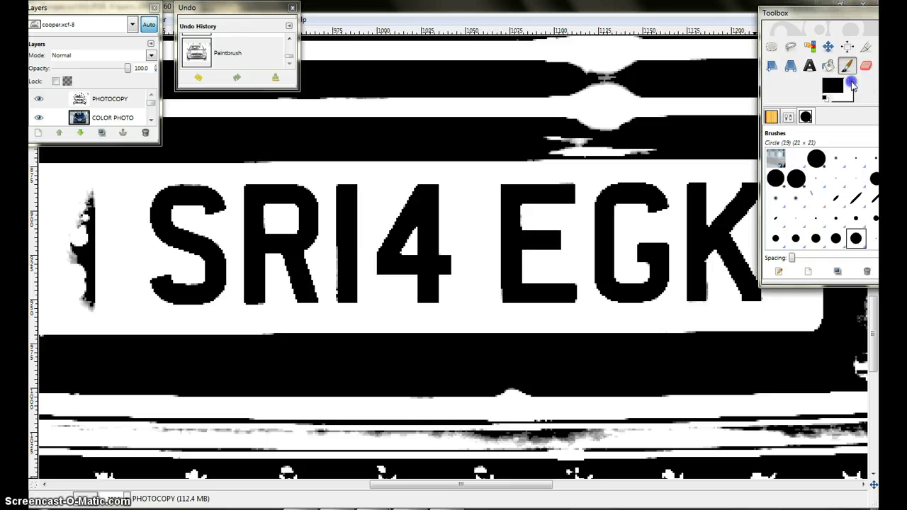
click(856, 218)
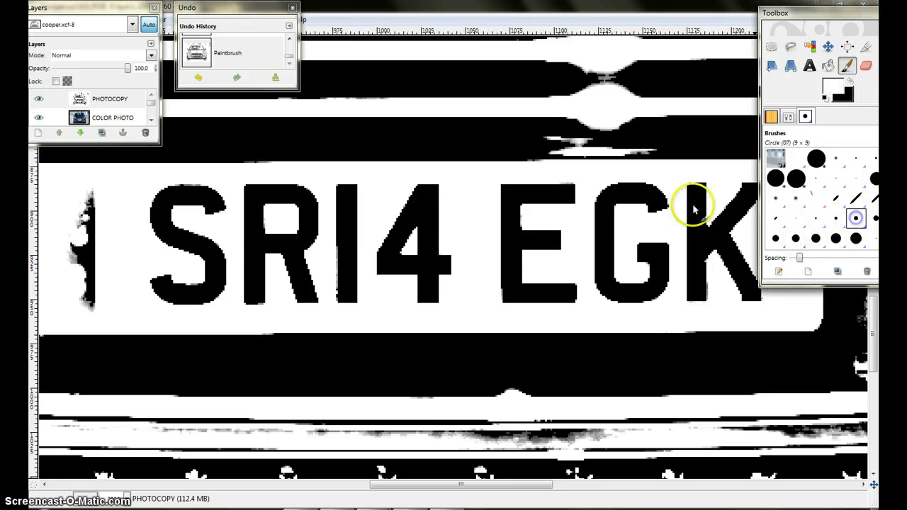
Paint straight white strokes over parts of the second and fourth number plate characters with the 9 × 9 Circle (07) brush
click(270, 224)
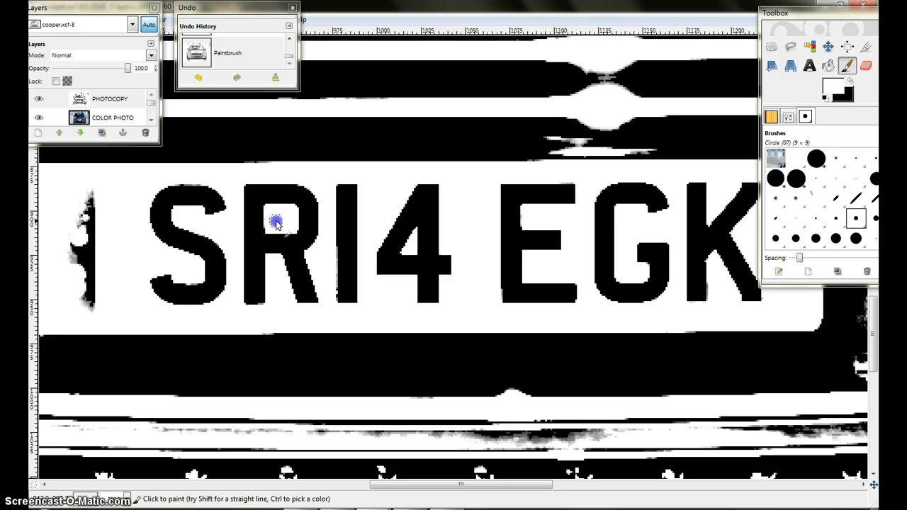
shift+click(273, 268)
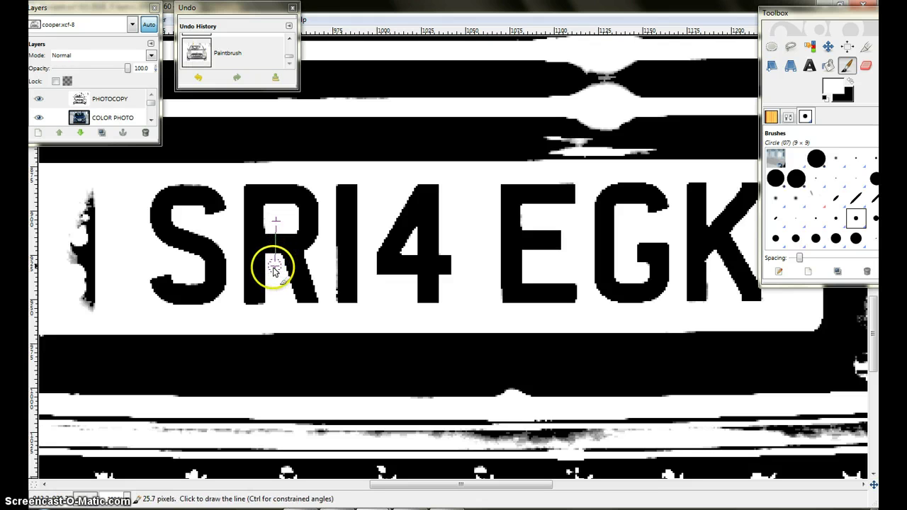
click(270, 220)
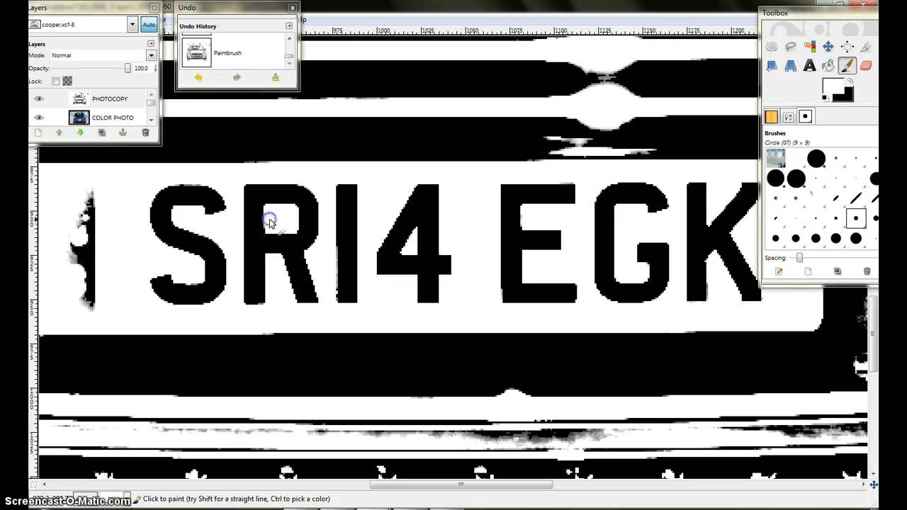
shift+click(262, 278)
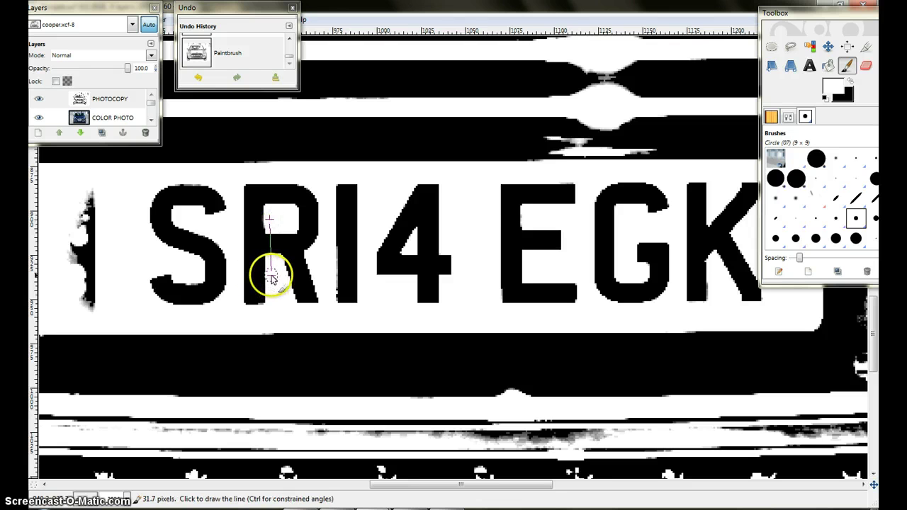
drag(275, 290, 281, 215)
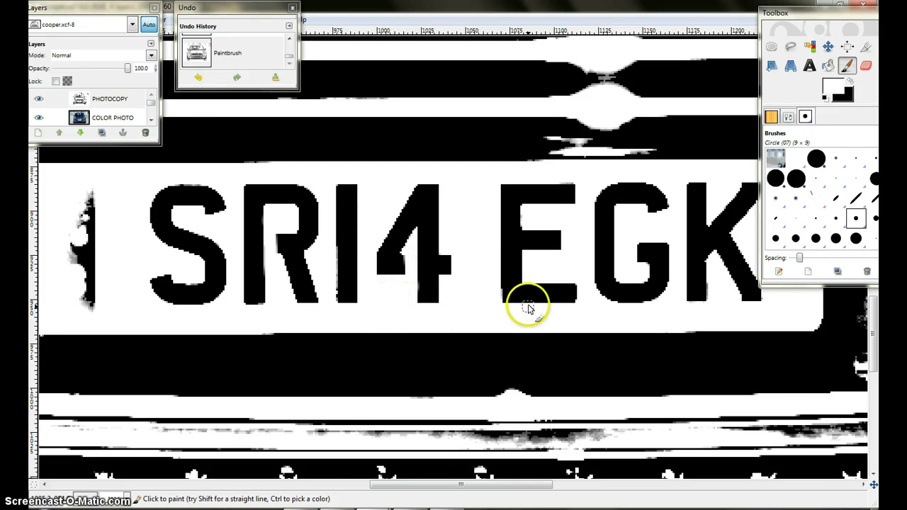
Paint out the remaining number plate characters and the dark edge strip in white with the Circle (15) and 19 × 19 Circle (17) brushes
mouse_move(529, 308)
mouse_down()
mouse_move(304, 292)
mouse_move(536, 315)
mouse_up()
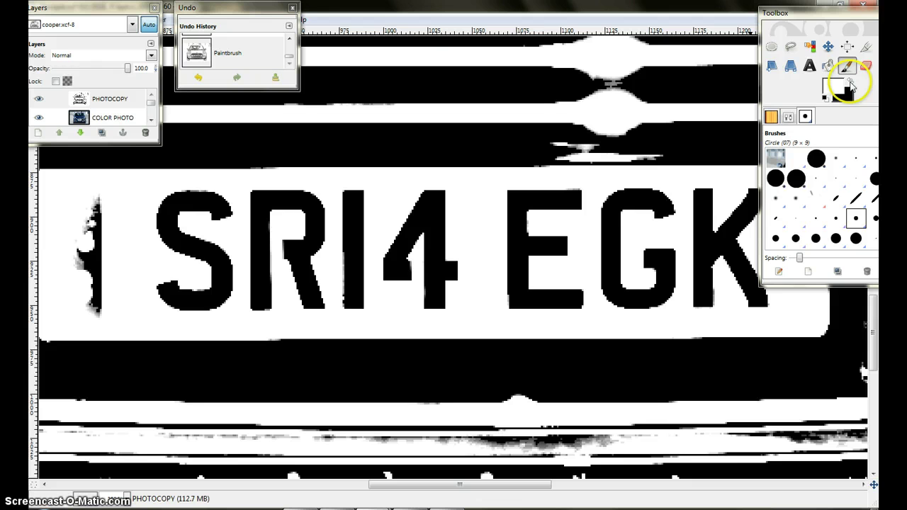
click(875, 217)
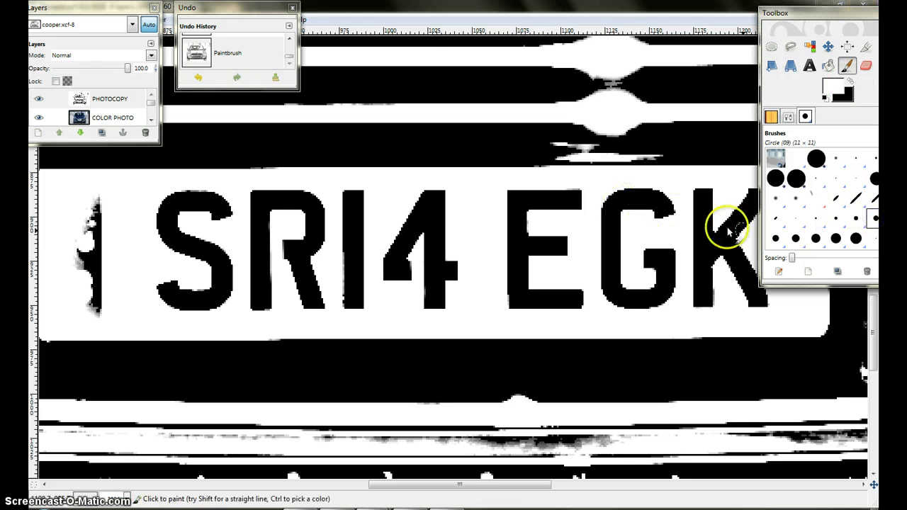
click(816, 239)
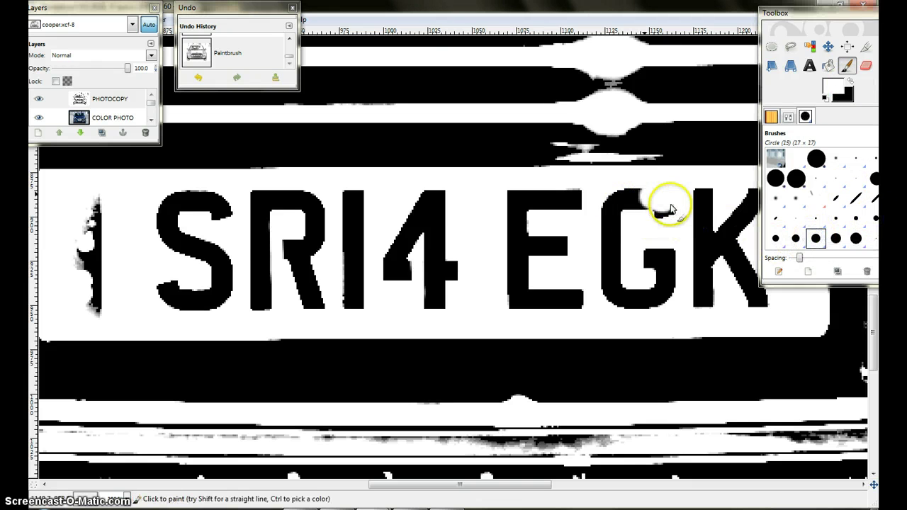
mouse_move(670, 209)
mouse_down()
mouse_move(634, 193)
mouse_move(535, 194)
mouse_move(475, 207)
mouse_move(641, 241)
mouse_move(629, 284)
mouse_move(499, 288)
mouse_move(656, 294)
mouse_move(616, 306)
mouse_move(207, 276)
mouse_move(126, 255)
mouse_up()
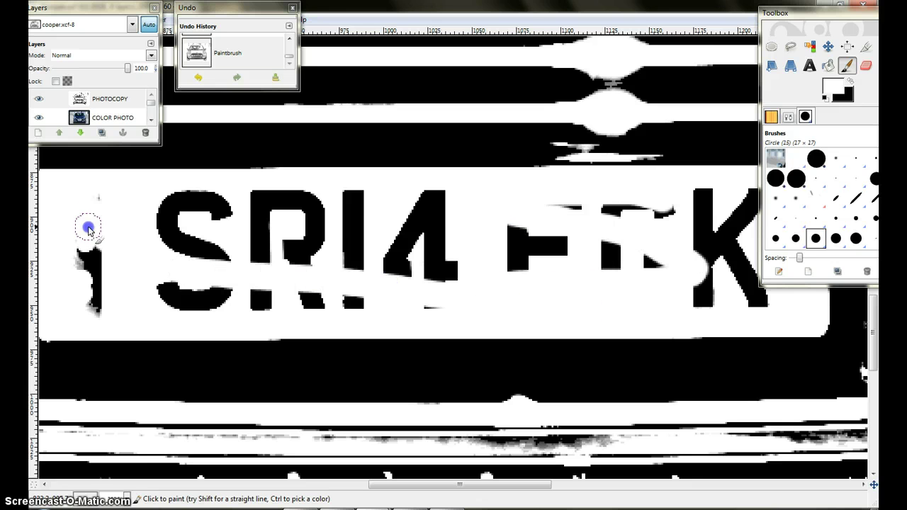
mouse_move(88, 229)
mouse_down()
mouse_move(84, 282)
mouse_move(131, 301)
mouse_up()
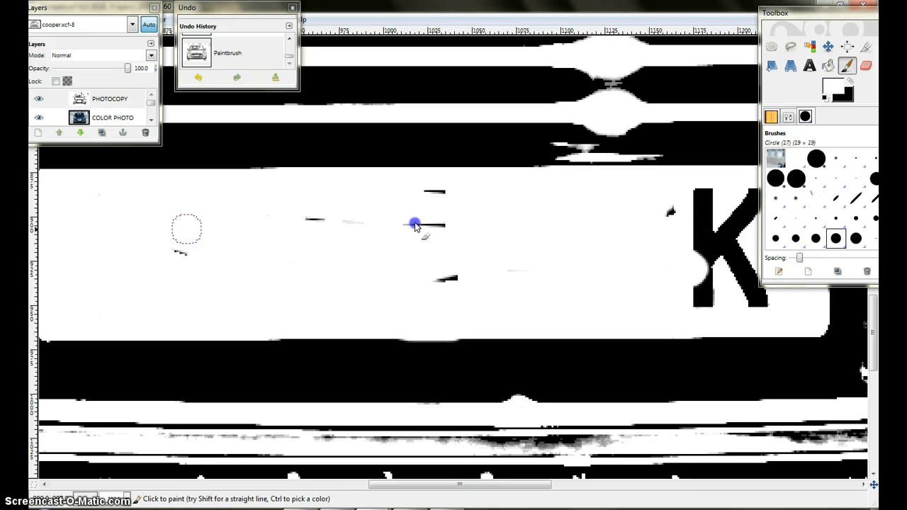
drag(560, 250, 295, 233)
mouse_move(519, 176)
mouse_down()
mouse_move(406, 178)
mouse_move(483, 204)
mouse_move(404, 212)
mouse_move(496, 266)
mouse_move(435, 282)
mouse_up()
drag(504, 213, 486, 194)
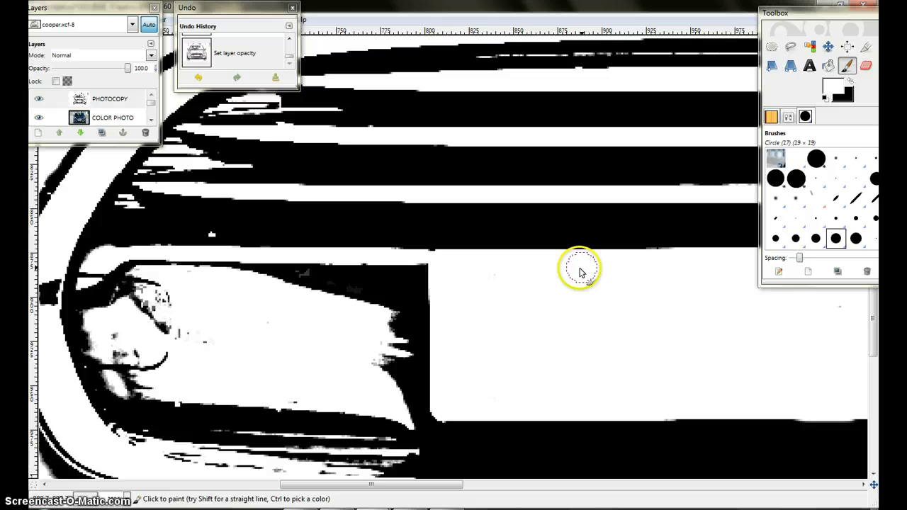
Paint a clean white strip between the lowest dark grille bar and the number plate with the 19 × 19 Circle (17) brush
scroll(563, 274, up, 2)
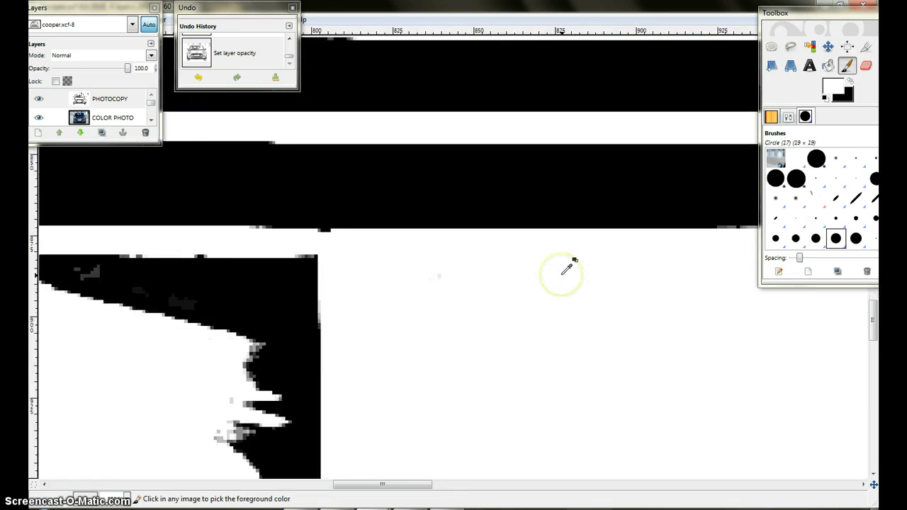
scroll(562, 274, down, 1)
scroll(566, 273, down, 6)
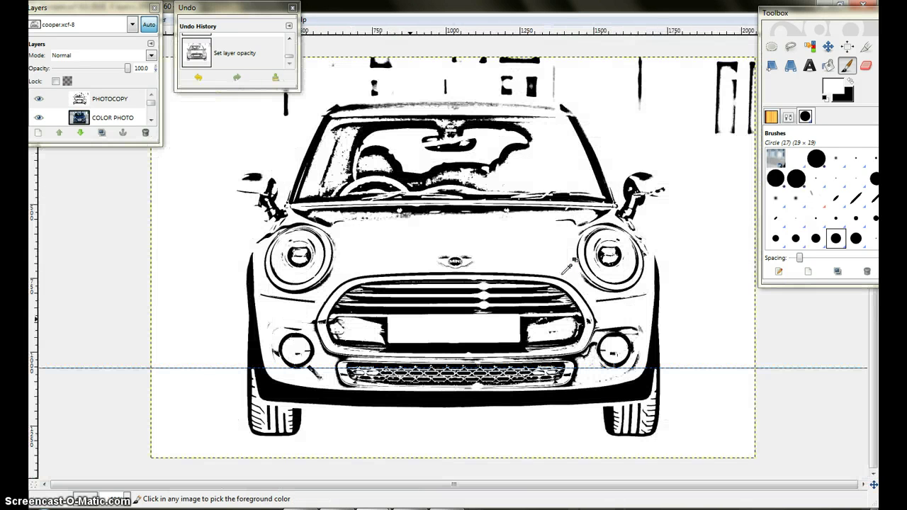
drag(558, 277, 494, 248)
scroll(490, 251, up, 2)
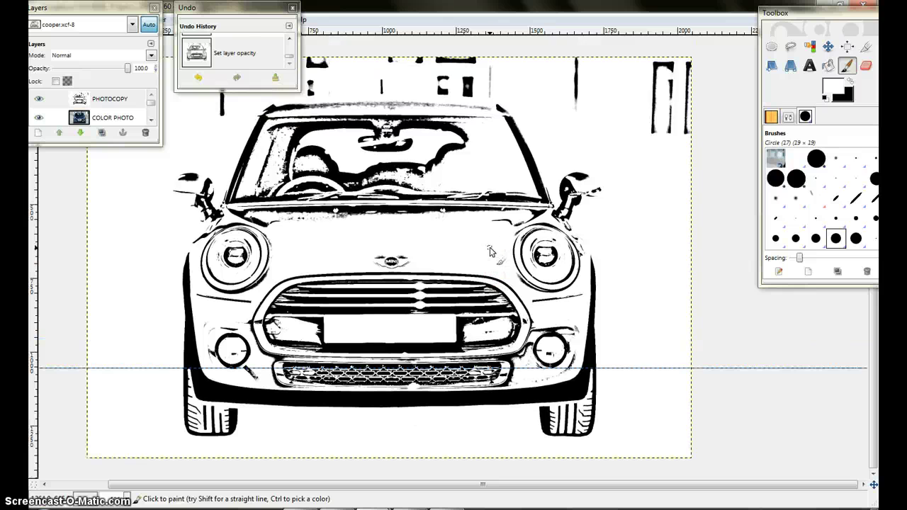
scroll(490, 252, down, 1)
scroll(490, 249, up, 4)
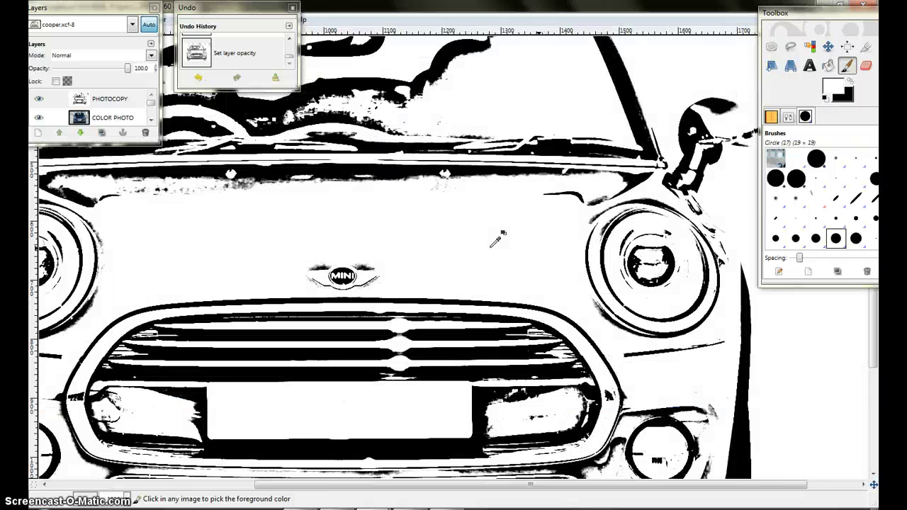
drag(471, 260, 569, 112)
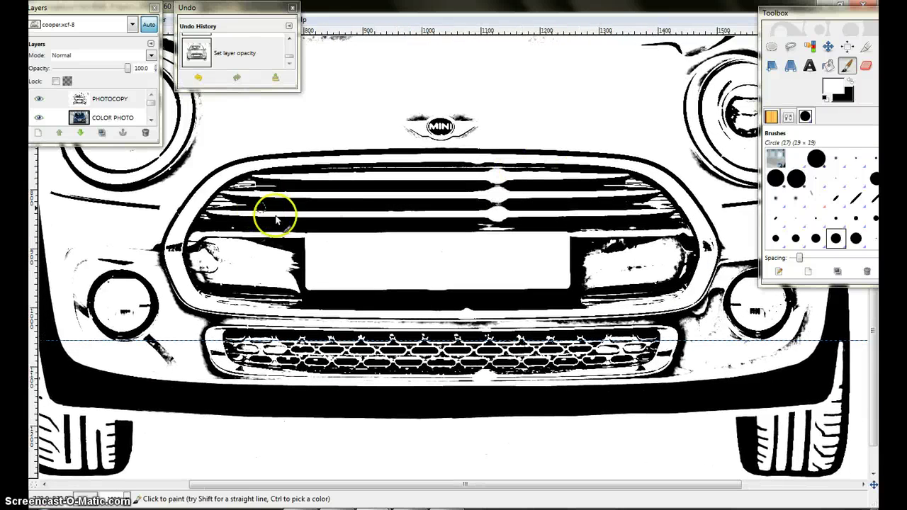
mouse_move(201, 248)
mouse_down()
mouse_move(271, 272)
mouse_move(280, 259)
mouse_move(223, 253)
mouse_up()
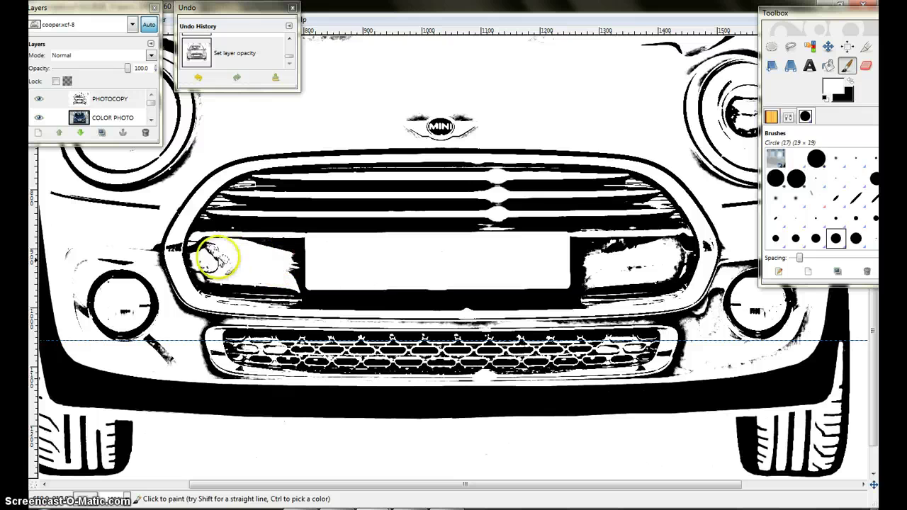
mouse_move(621, 260)
mouse_down()
mouse_move(674, 264)
mouse_move(640, 267)
mouse_up()
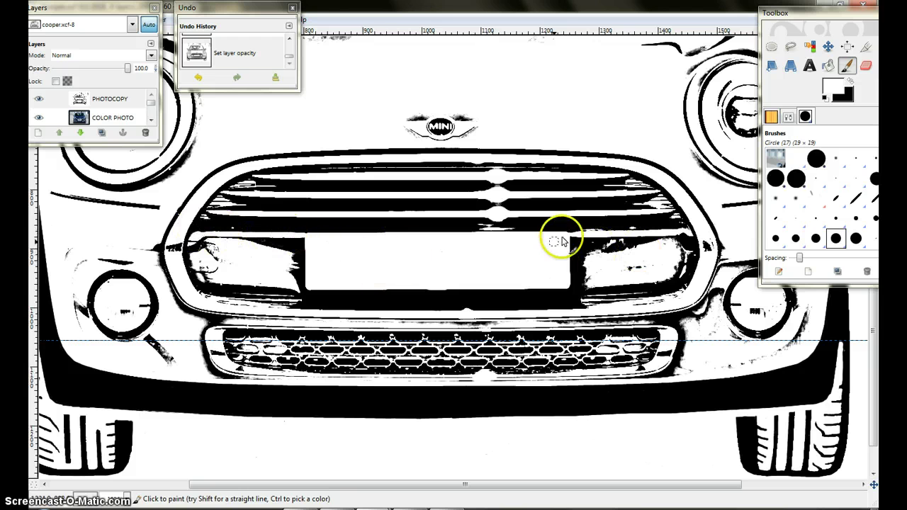
click(315, 241)
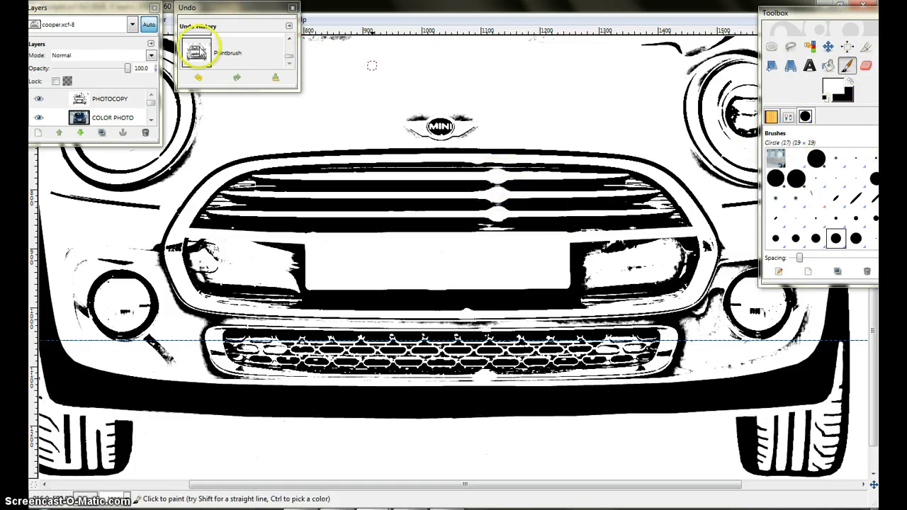
Lower the PHOTOCOPY layer's opacity to 0 to check the grille in the colour photo, and restore it to 100
drag(128, 68, 54, 68)
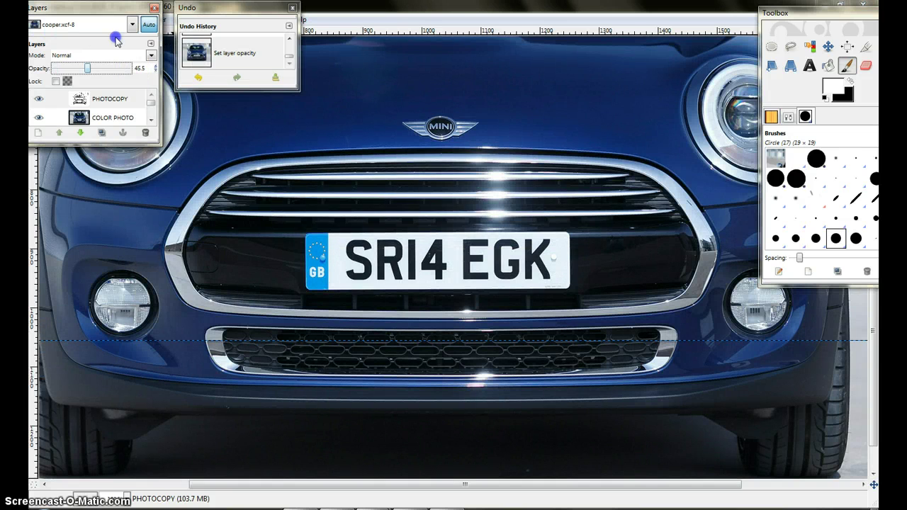
drag(116, 41, 358, 51)
drag(68, 68, 20, 17)
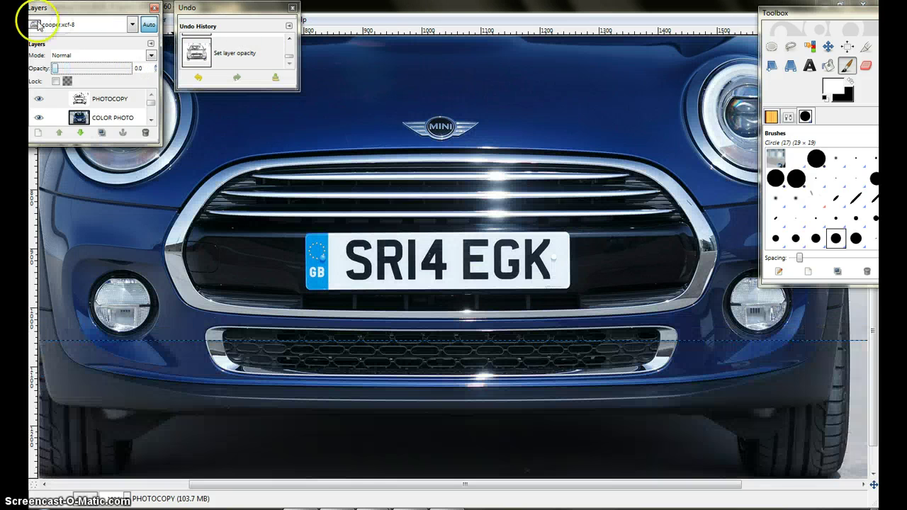
drag(57, 69, 323, 91)
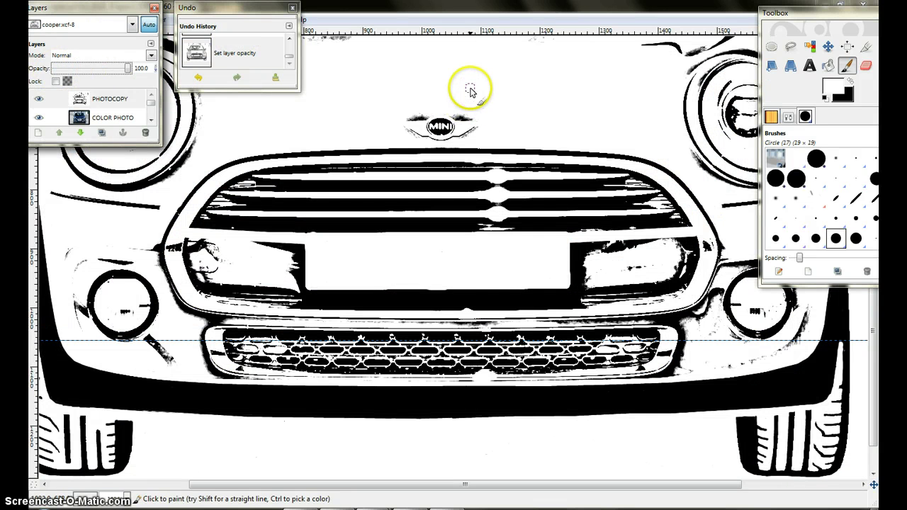
Fill the glare gap in the upper thick grille bar with straight black strokes of the 11 × 11 Circle (09) brush
scroll(479, 156, up, 3)
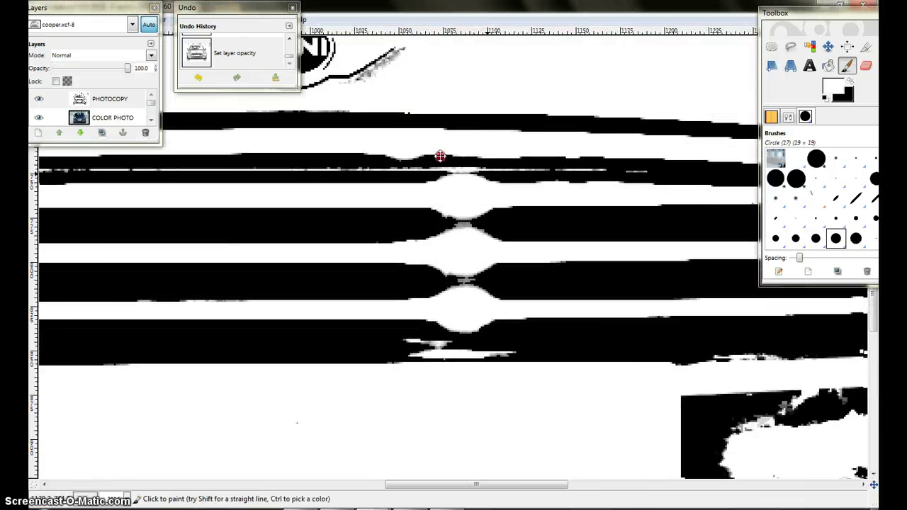
drag(440, 156, 389, 151)
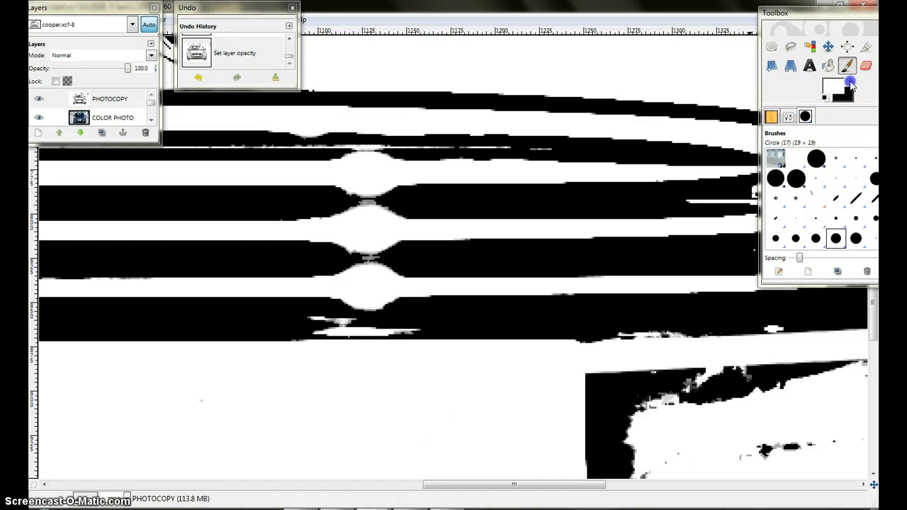
click(850, 83)
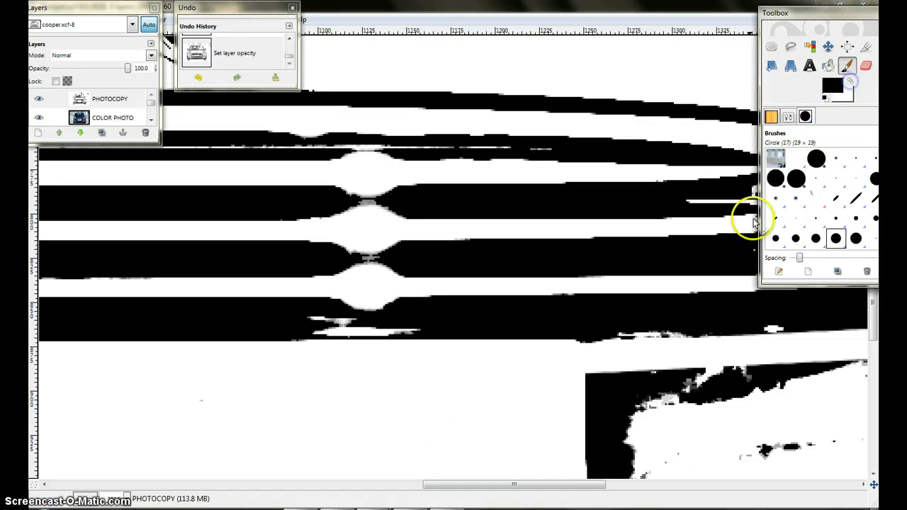
click(876, 219)
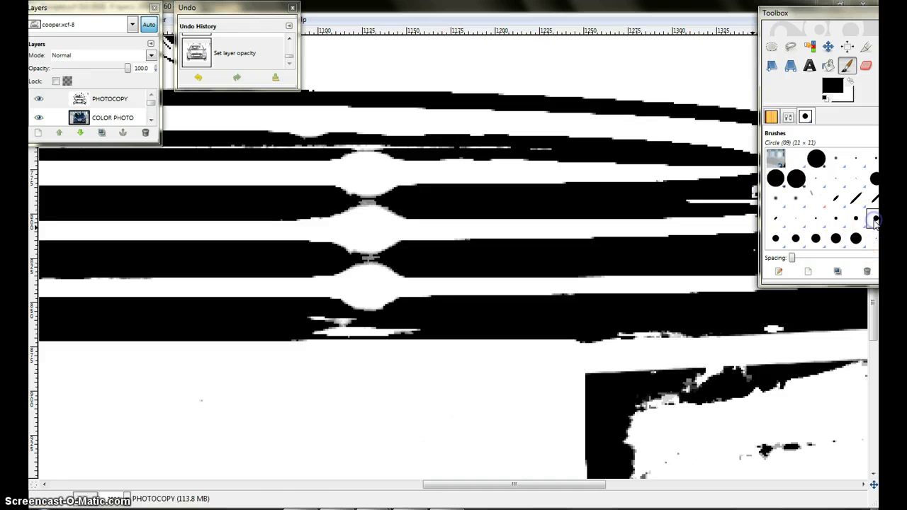
click(425, 194)
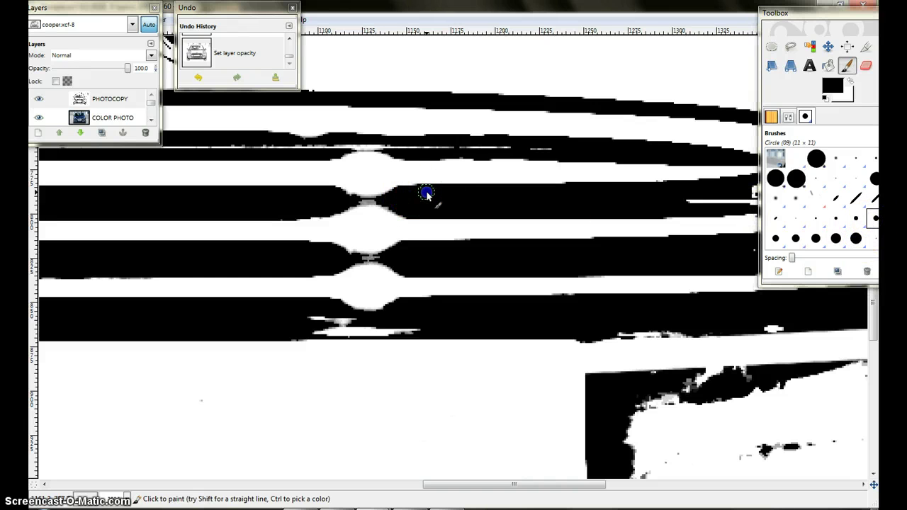
key(shift)
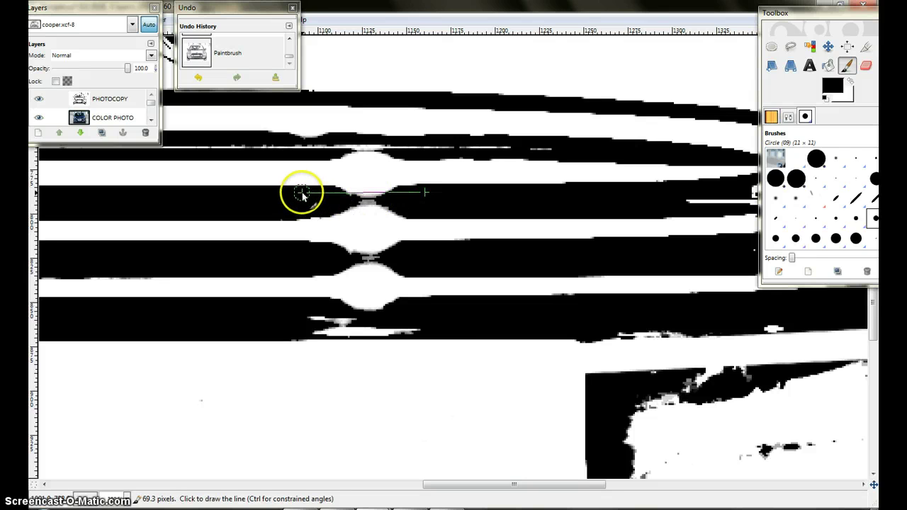
shift+click(301, 195)
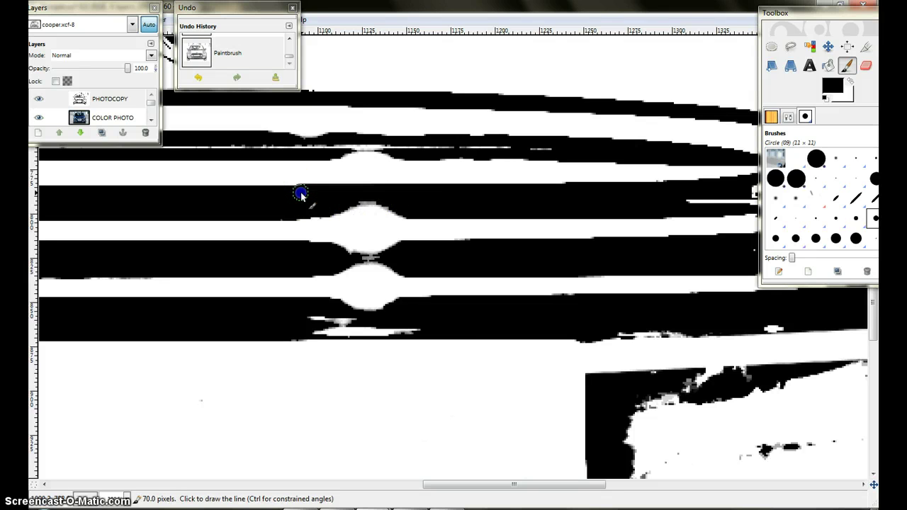
click(431, 213)
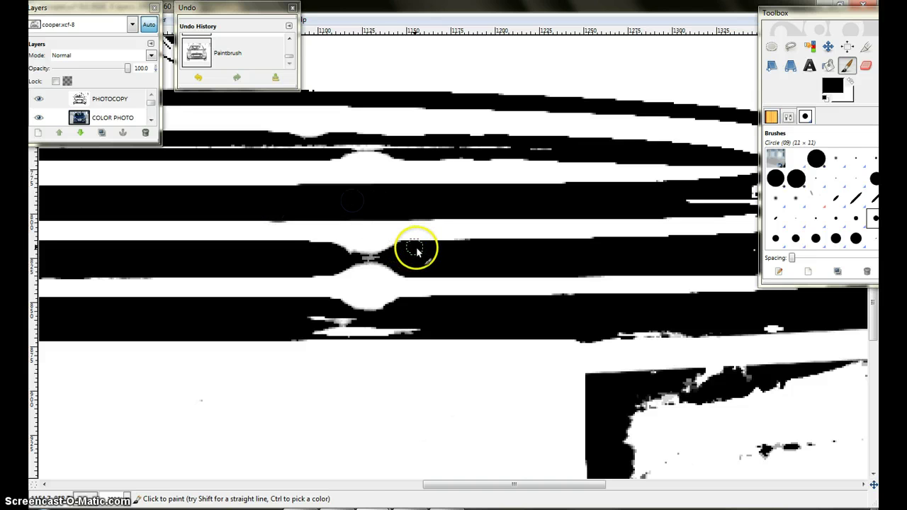
Fill the glare gaps and white streaks in the middle and lowest thick grille bars with straight black strokes
click(416, 251)
key(shift)
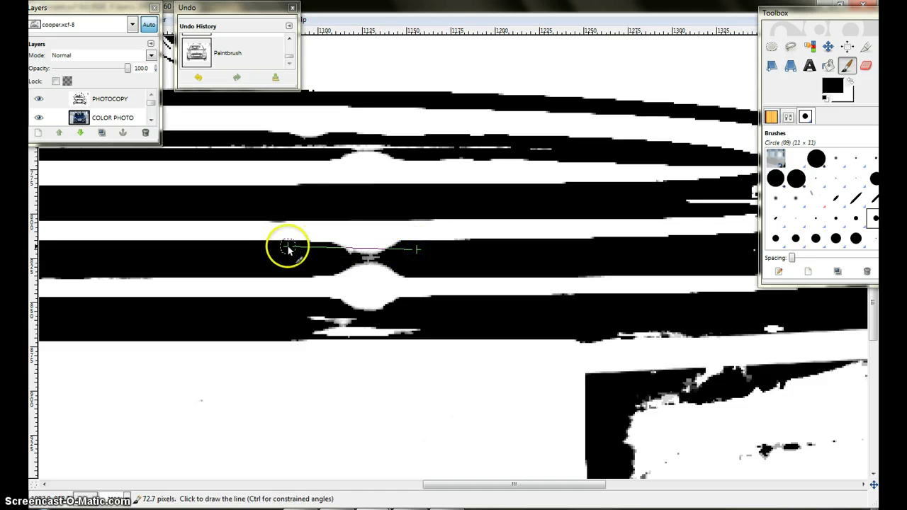
shift+click(287, 248)
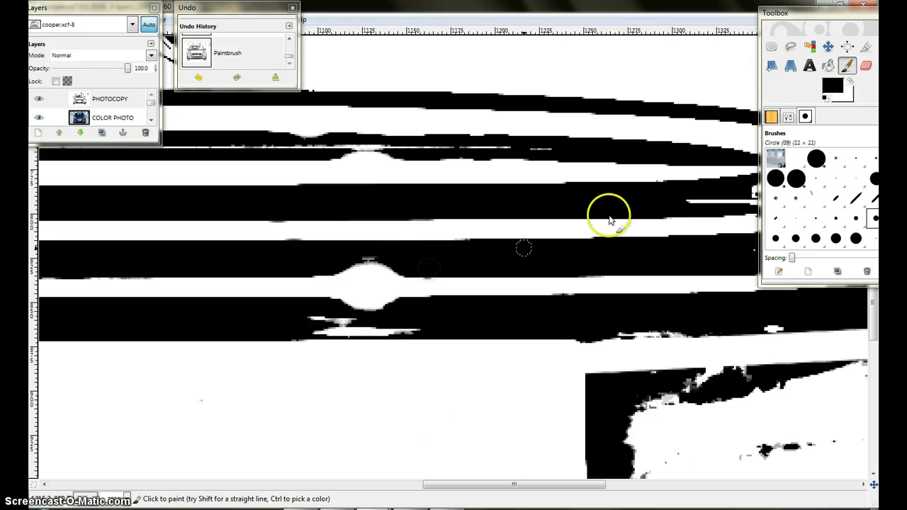
click(422, 269)
key(shift)
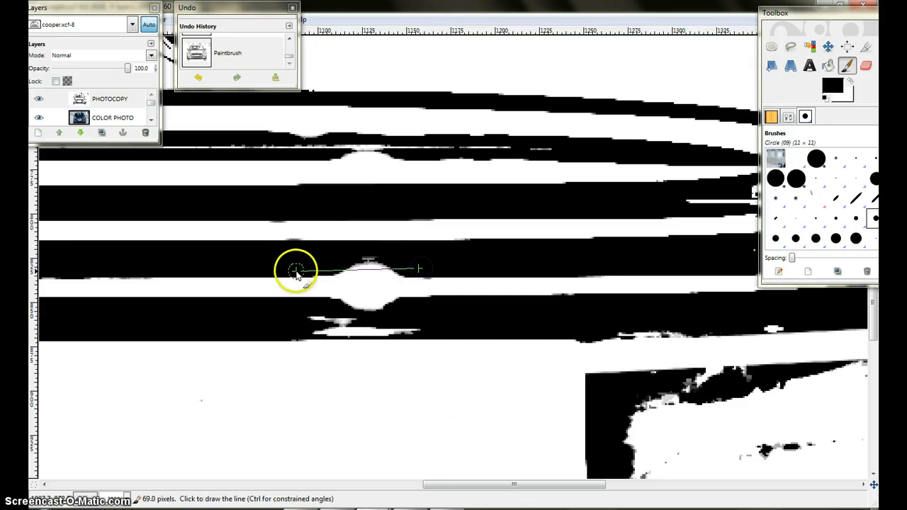
shift+click(296, 270)
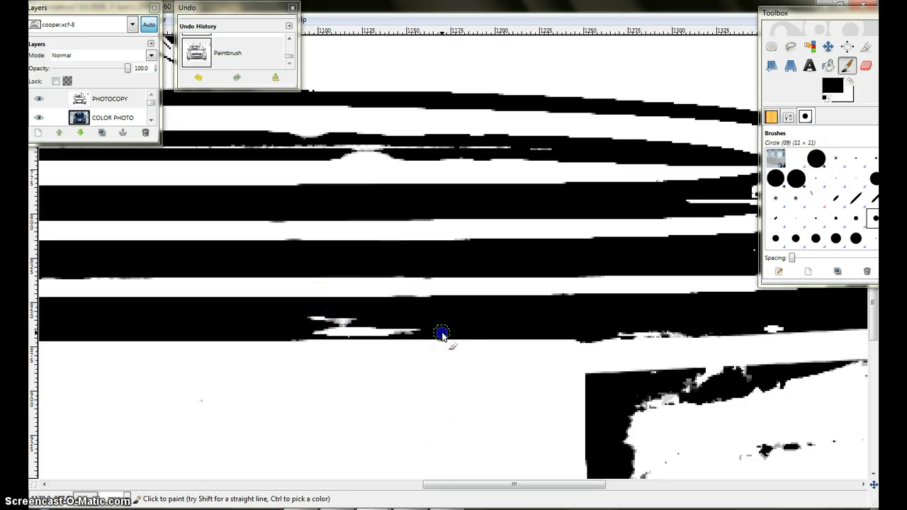
shift+click(294, 330)
click(368, 313)
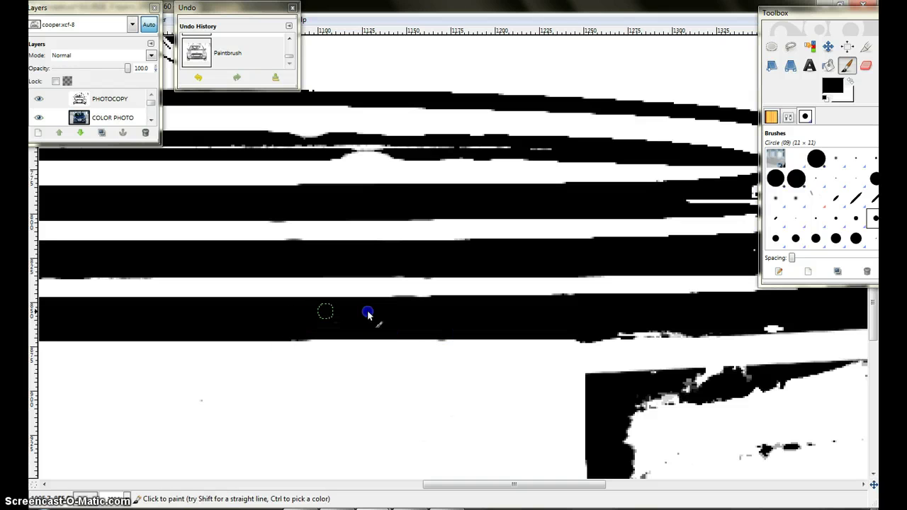
Fill the white speck in the lowest thick grille bar with black and check the grille at 0 PHOTOCOPY opacity, restoring it to 100
click(788, 320)
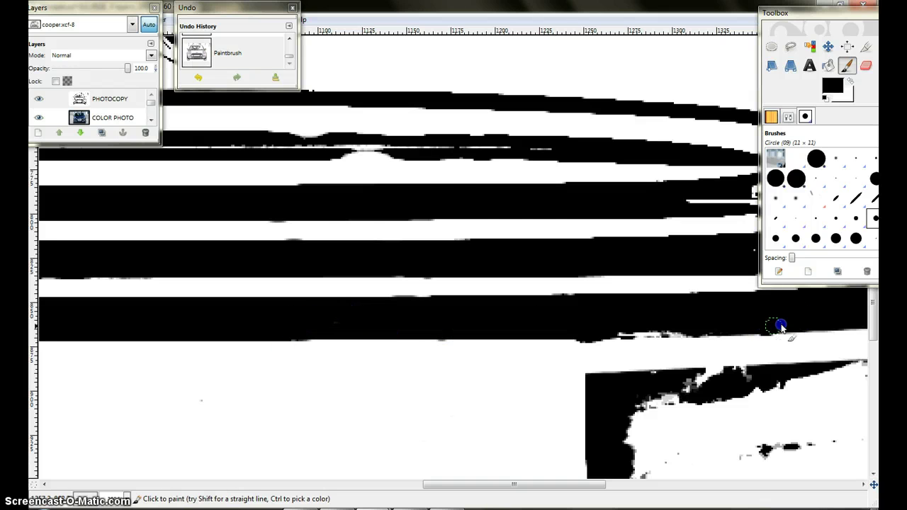
click(781, 324)
mouse_move(476, 281)
mouse_down()
mouse_move(473, 323)
mouse_move(599, 361)
mouse_up()
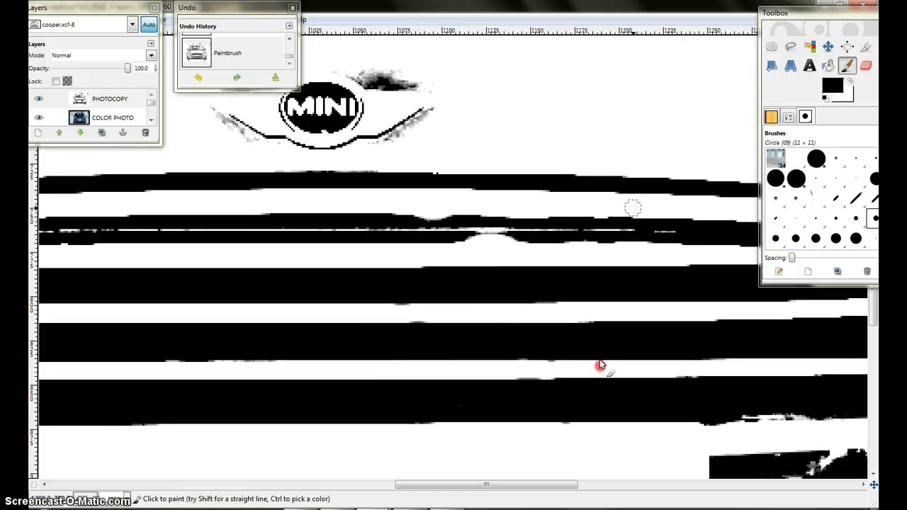
drag(129, 68, 54, 68)
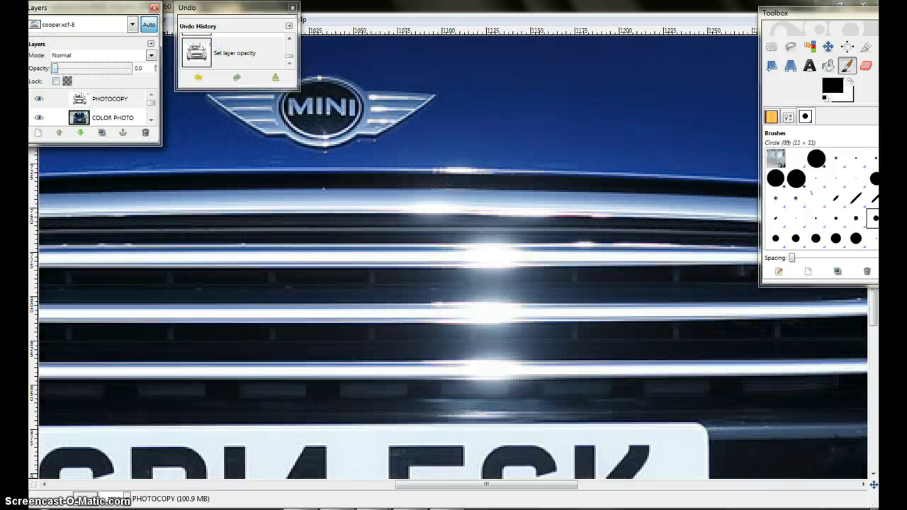
drag(49, 14, 301, 28)
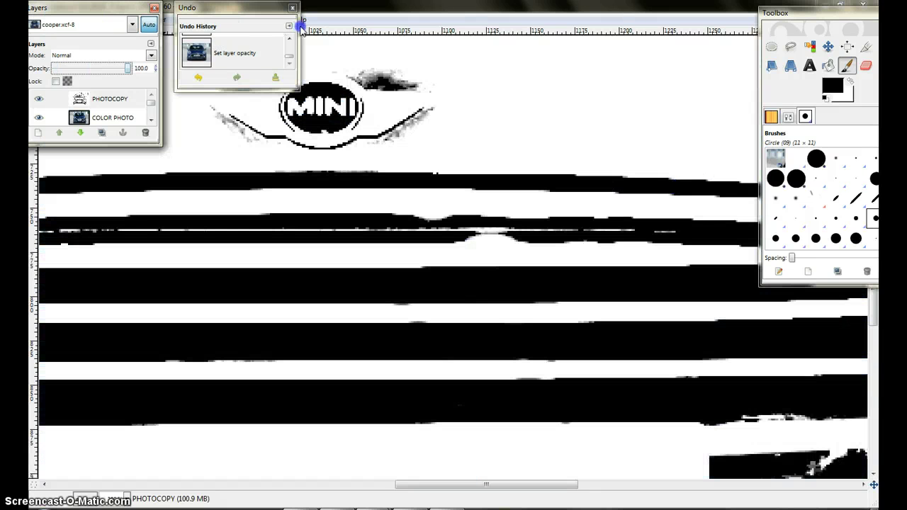
Fill the thin white line and glare gap along the narrow top grille bar below the curved outline with straight black strokes
click(725, 236)
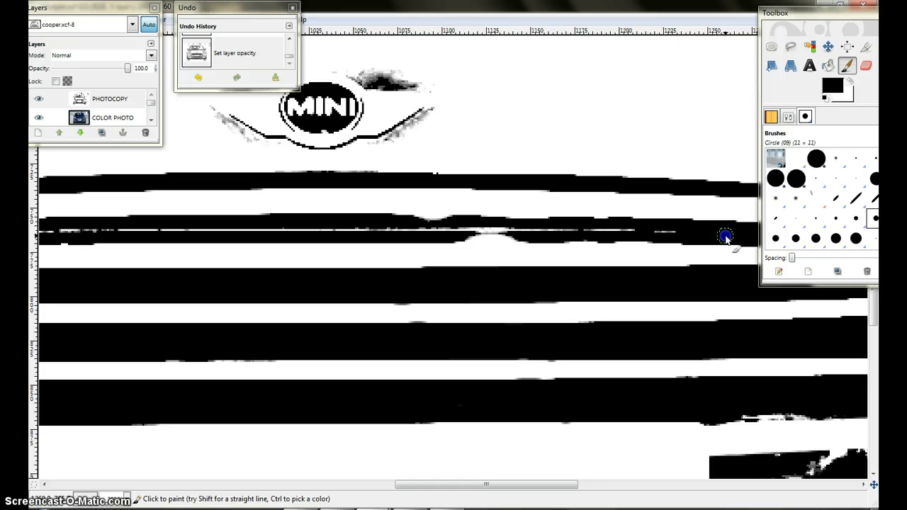
shift+click(431, 234)
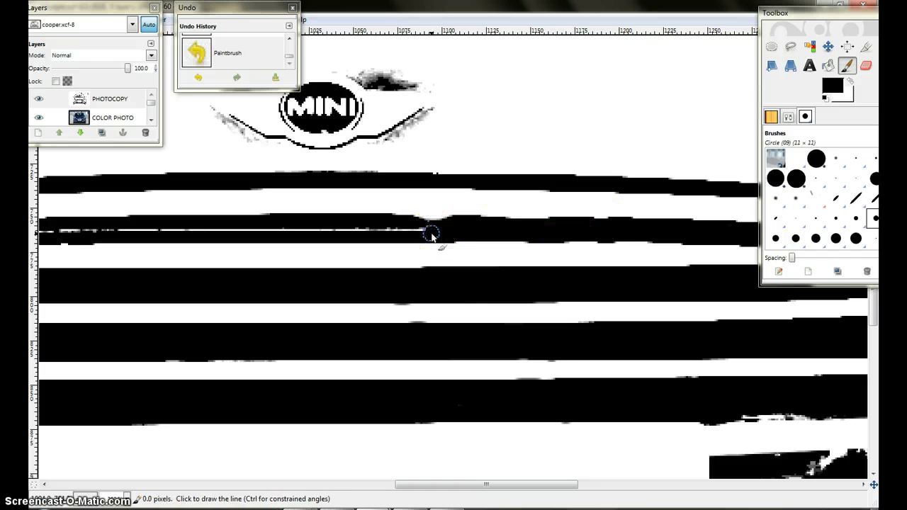
click(417, 234)
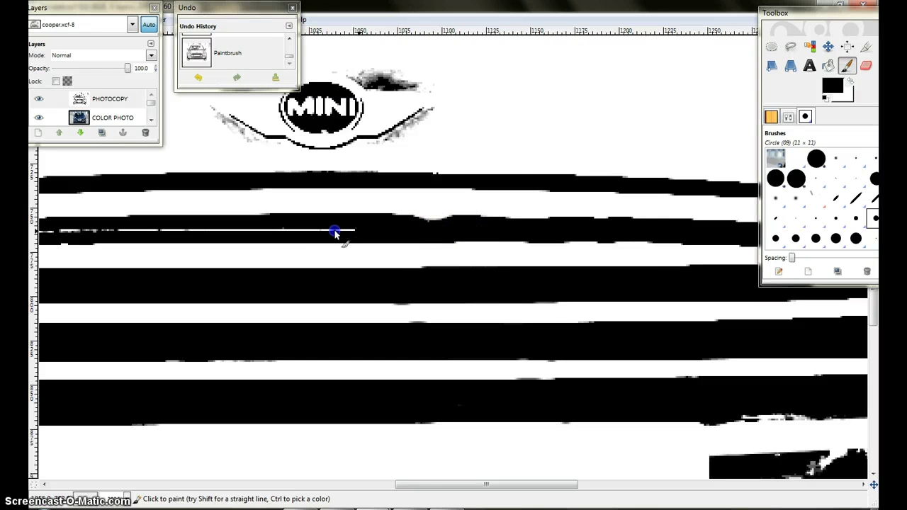
drag(344, 224, 569, 237)
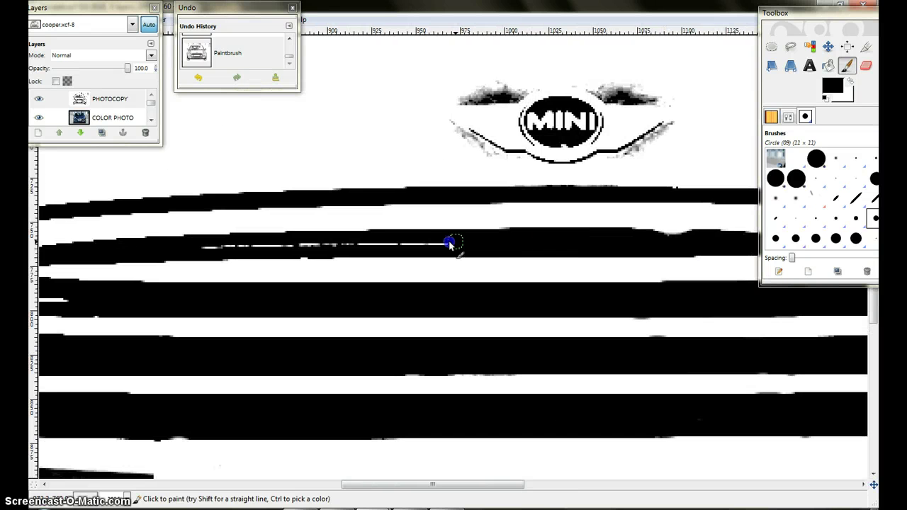
drag(338, 243, 448, 238)
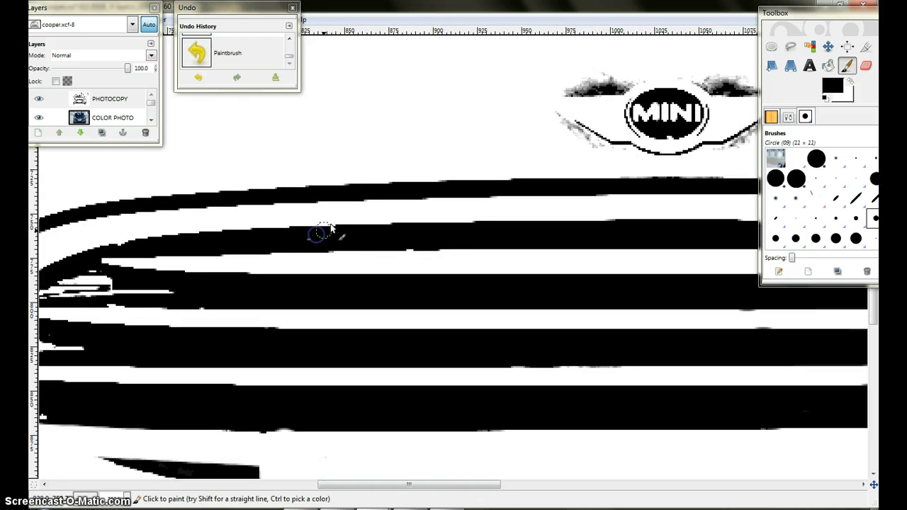
drag(331, 229, 589, 135)
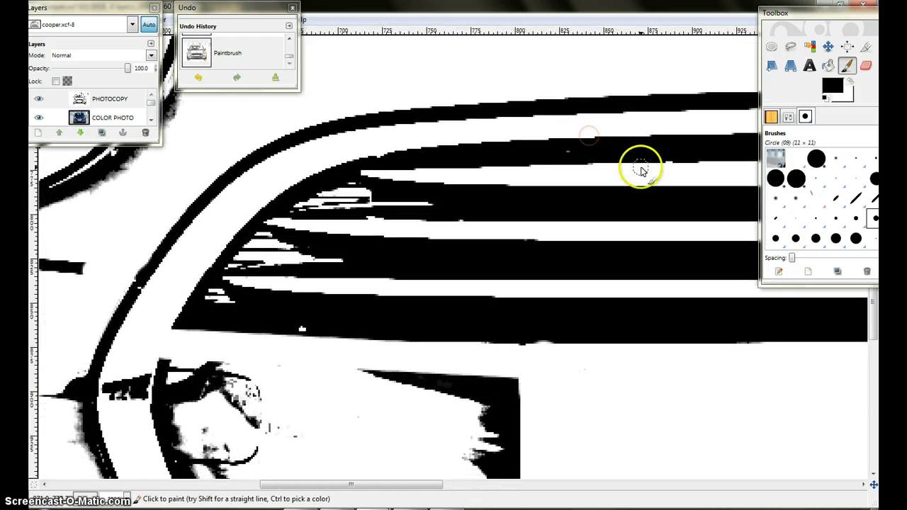
Paint the white streaks at the left ends of the thick grille bars solid black
mouse_move(132, 68)
mouse_down()
mouse_move(55, 68)
mouse_move(132, 67)
mouse_up()
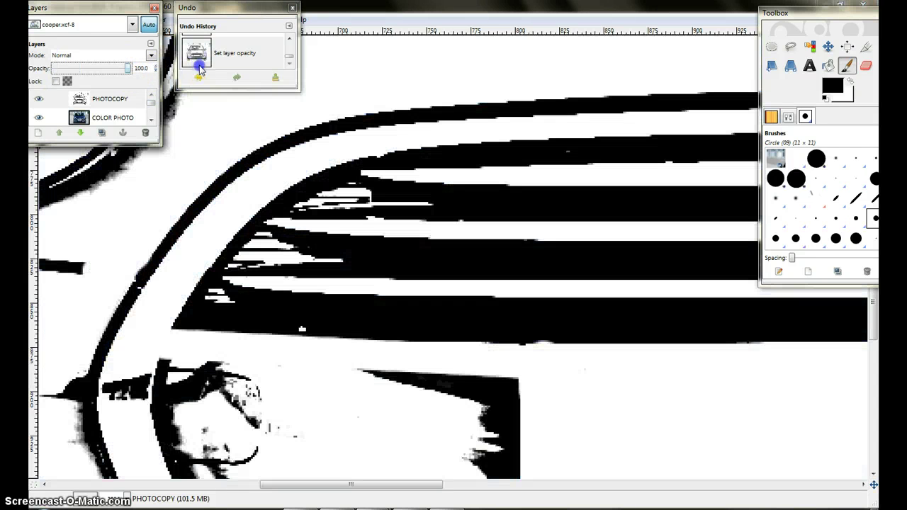
drag(331, 264, 303, 255)
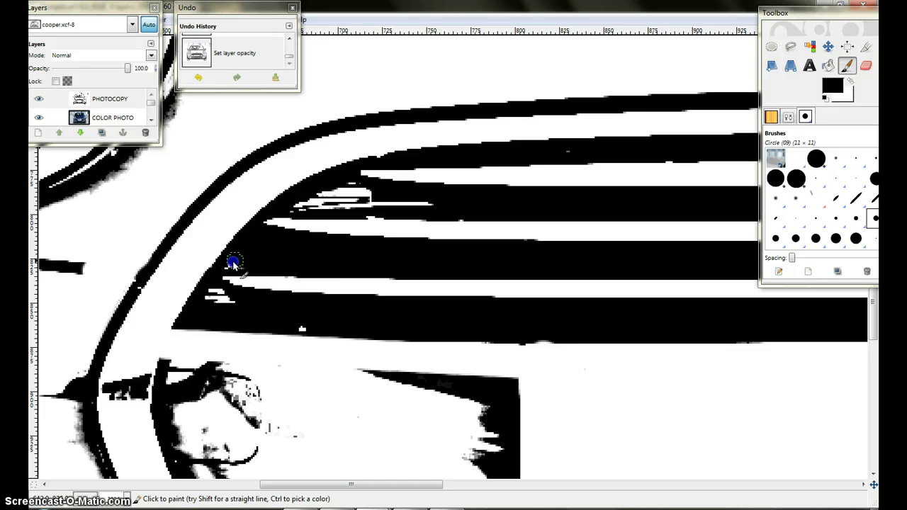
click(291, 323)
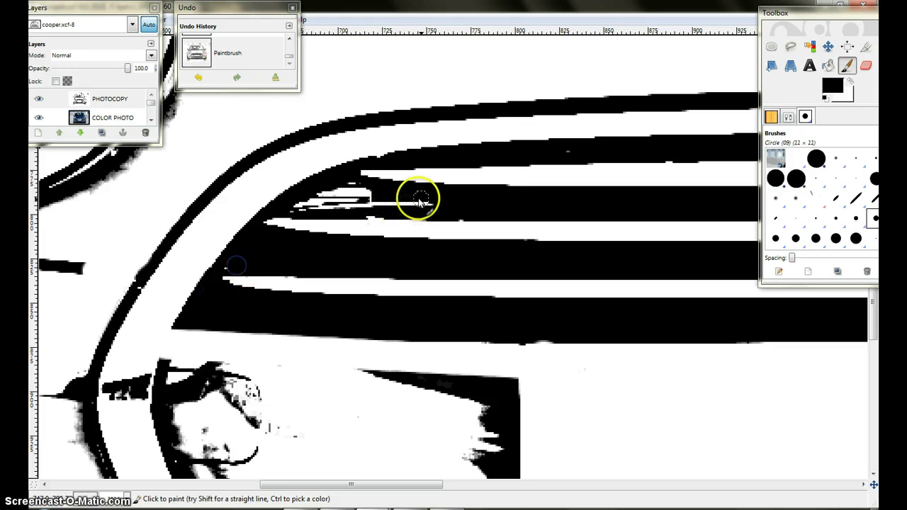
drag(419, 196, 421, 205)
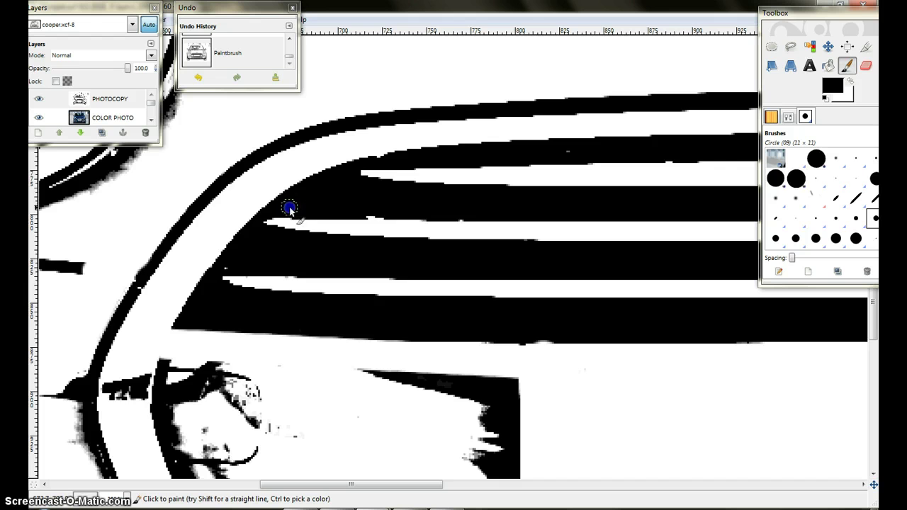
click(228, 265)
Extend the middle white strip between the grille bars to the left grille rim with straight white strokes of the 9 × 9 Circle (07) brush
drag(424, 250, 138, 262)
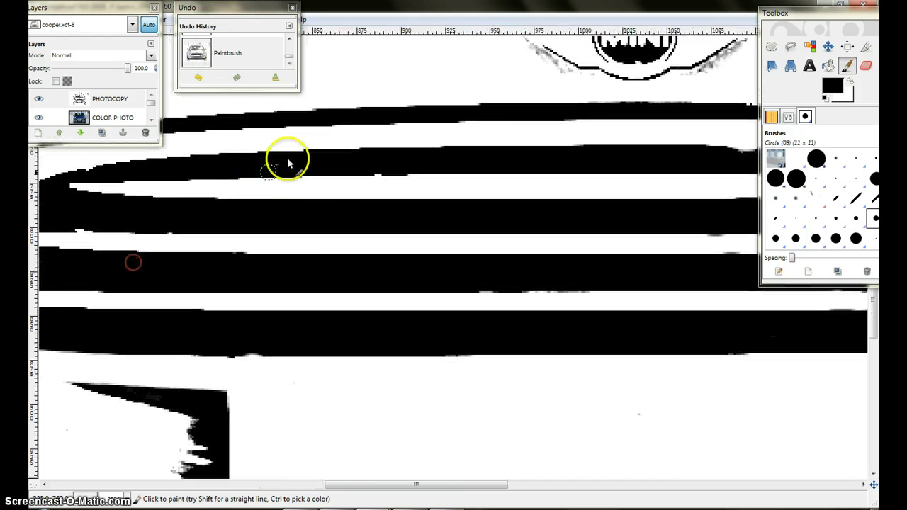
drag(331, 177, 546, 161)
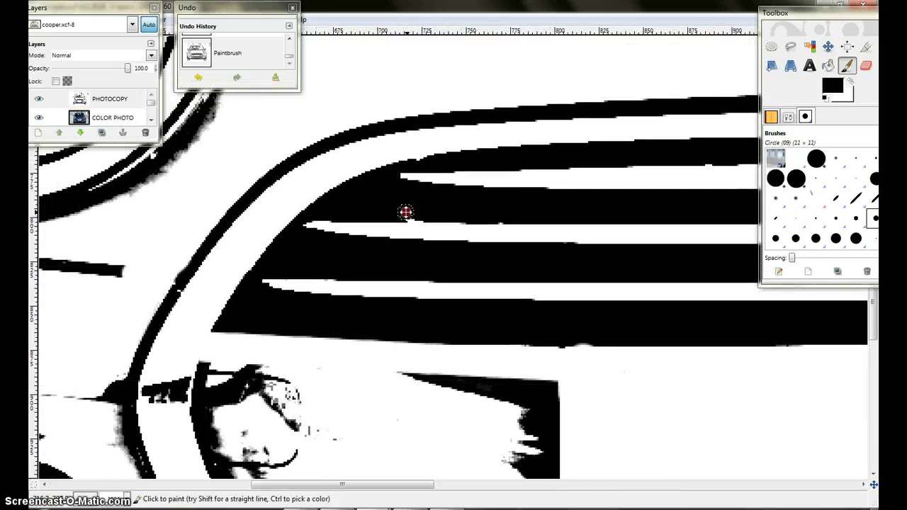
click(857, 219)
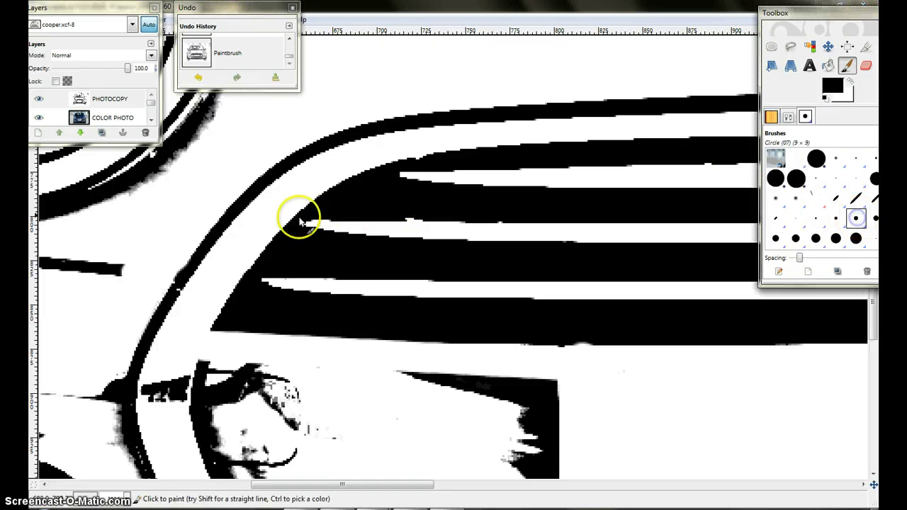
click(348, 227)
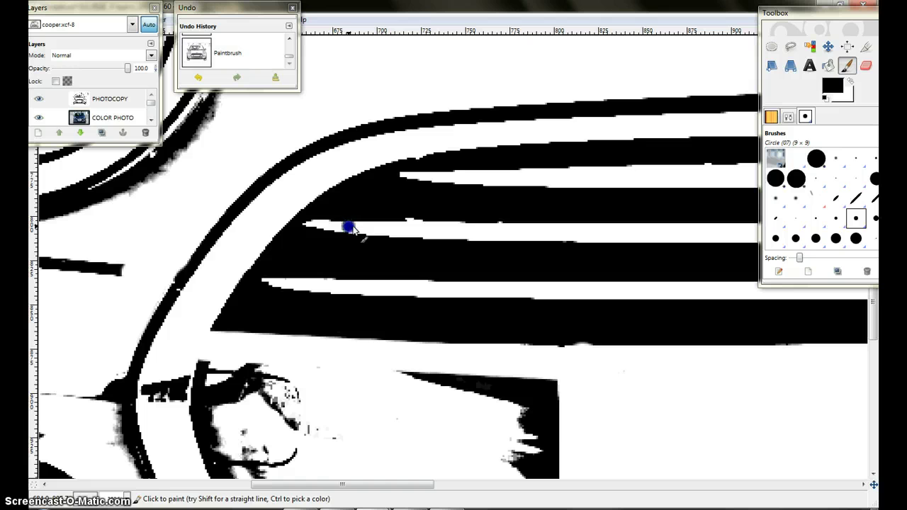
click(852, 80)
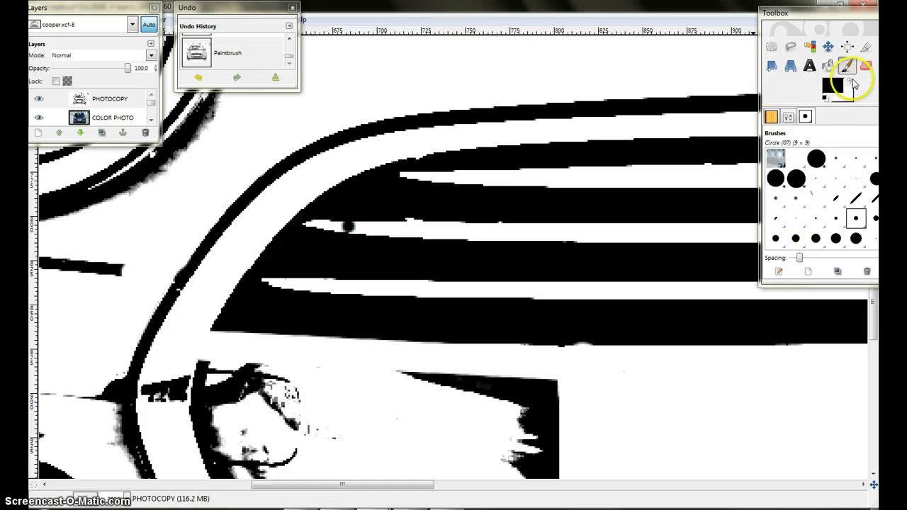
click(361, 228)
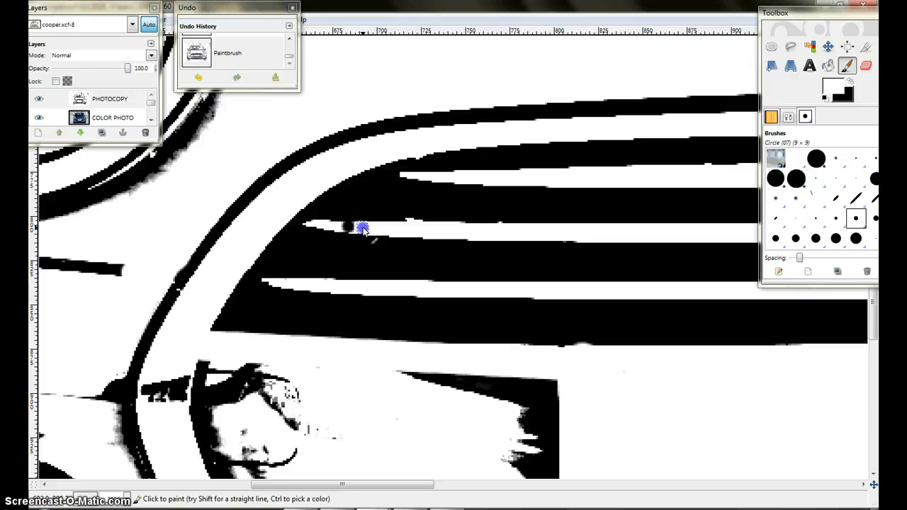
key(shift)
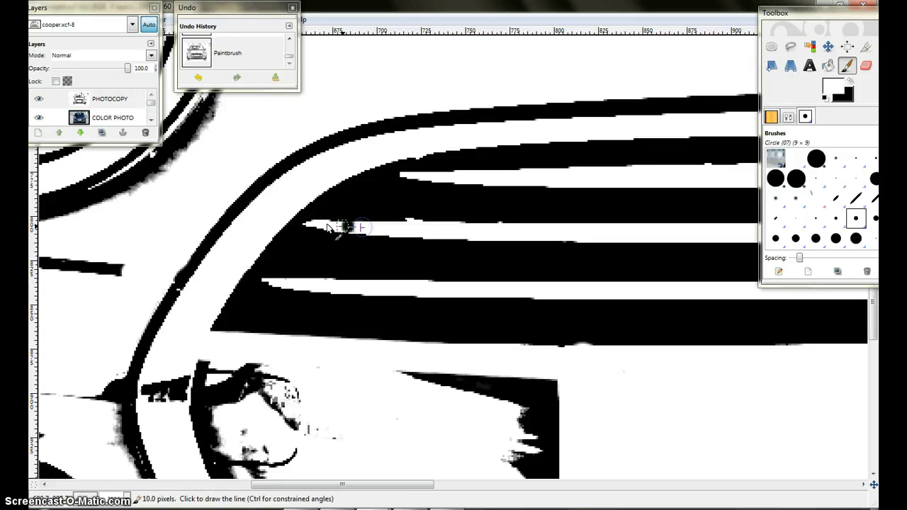
shift+click(322, 224)
shift+click(291, 222)
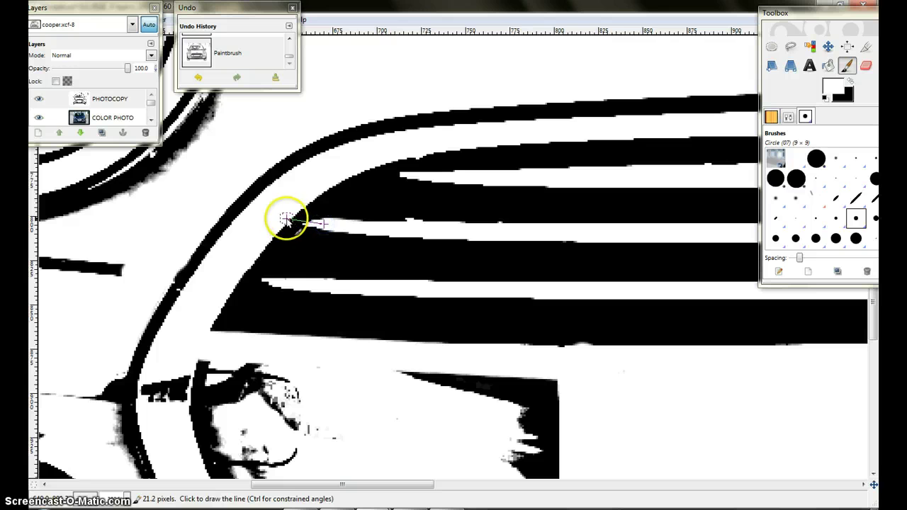
shift+click(286, 219)
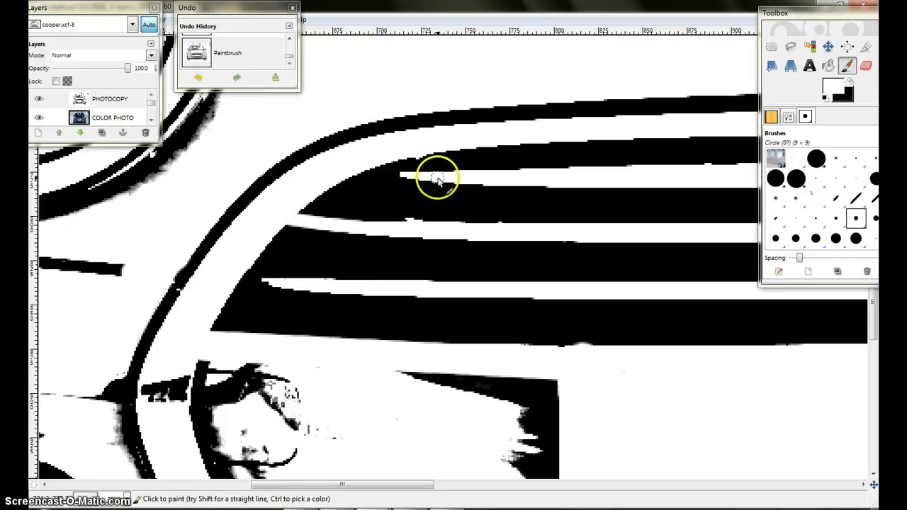
Extend the upper and lower white strips between the grille bars to the left grille rim with straight white strokes
key(shift)
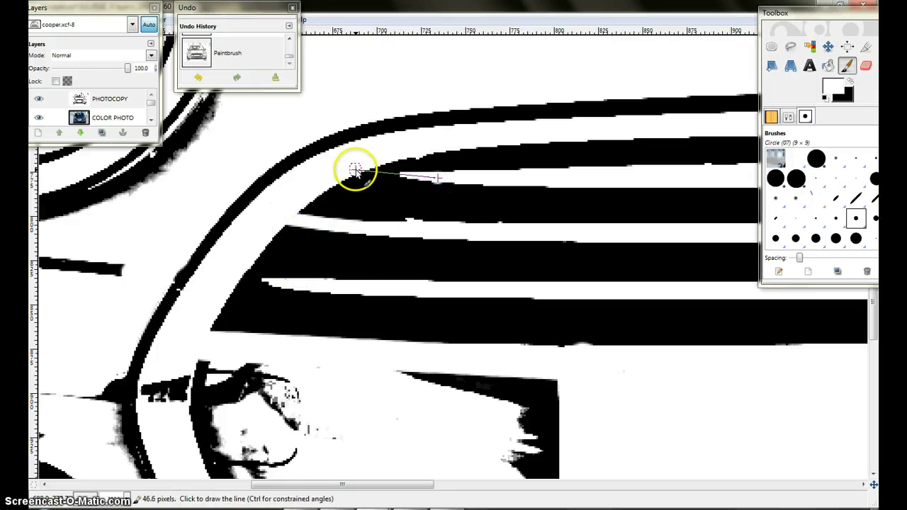
shift+click(354, 170)
drag(274, 277, 284, 284)
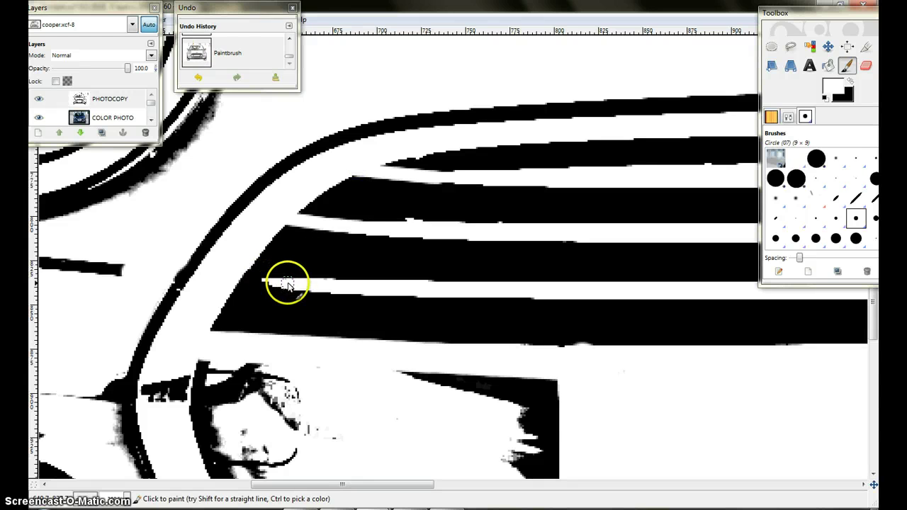
shift+click(226, 277)
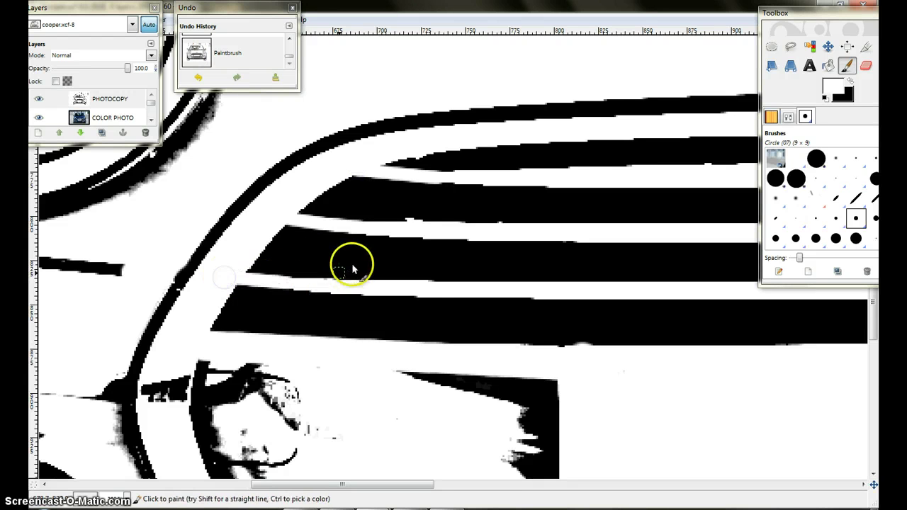
Paint out the background shapes and specks above the roof and in the upper-left of the photo in white with the 185 × 185 brush
drag(351, 266, 236, 255)
mouse_move(485, 284)
mouse_down()
mouse_move(344, 277)
mouse_move(349, 303)
mouse_up()
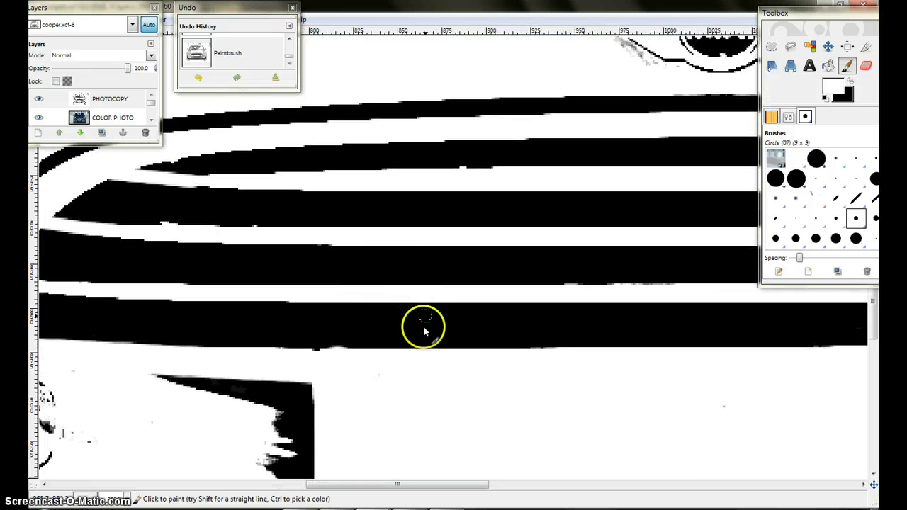
scroll(421, 341, down, 4)
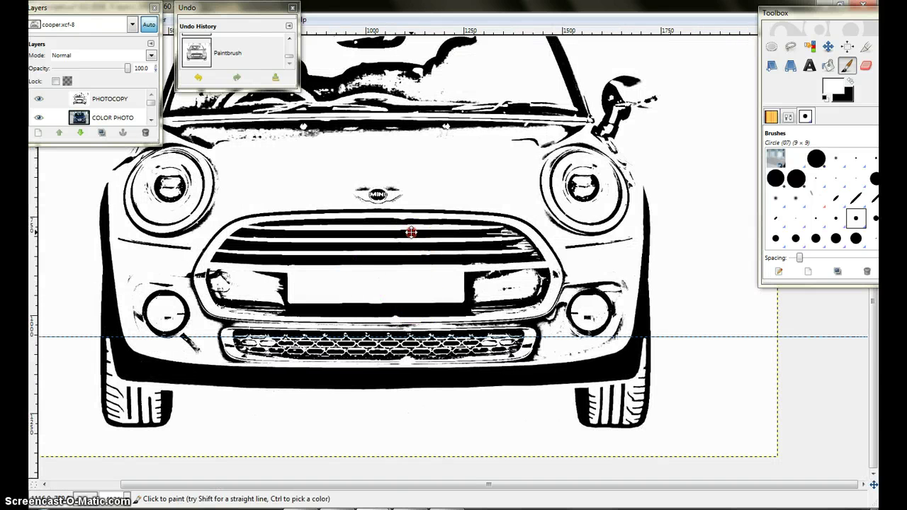
scroll(397, 340, up, 3)
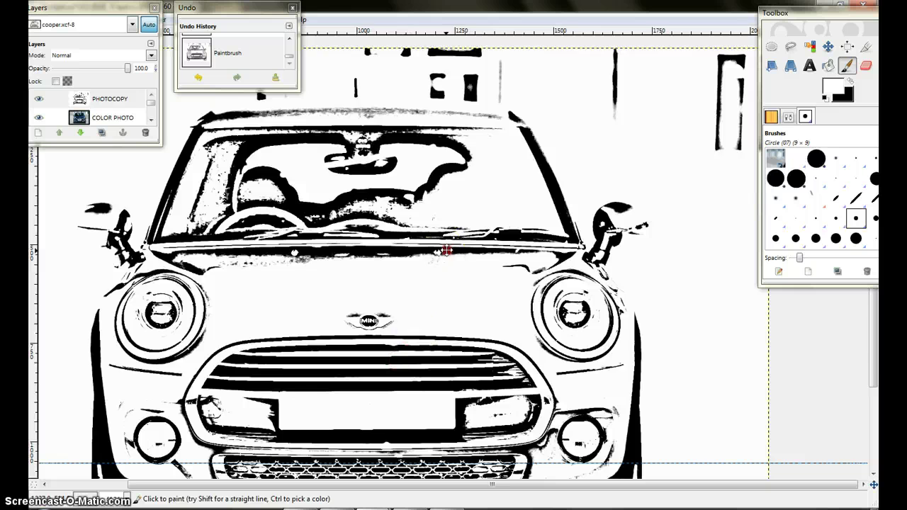
scroll(454, 369, up, 3)
drag(468, 412, 586, 372)
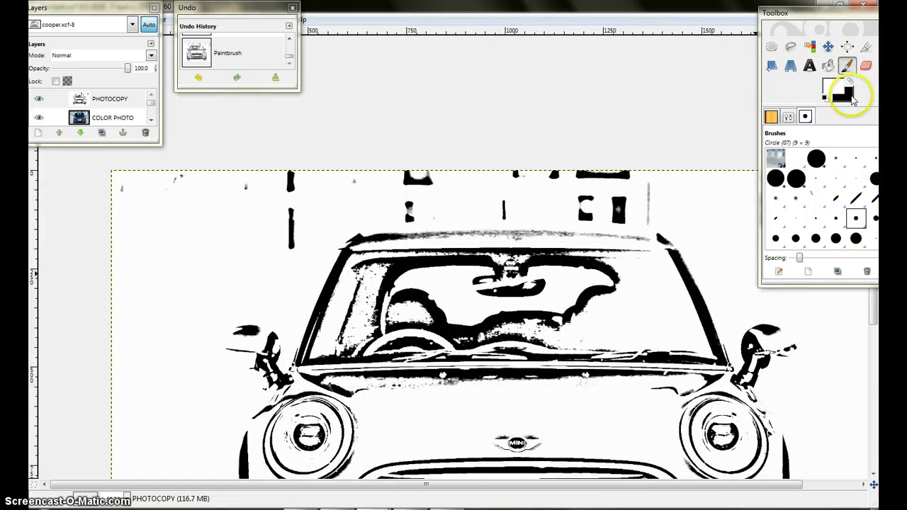
click(854, 238)
click(871, 179)
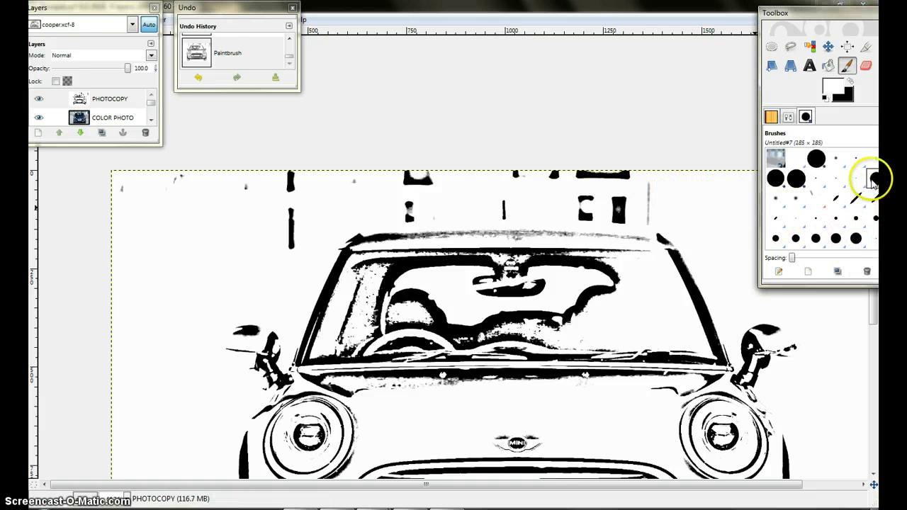
drag(668, 183, 618, 204)
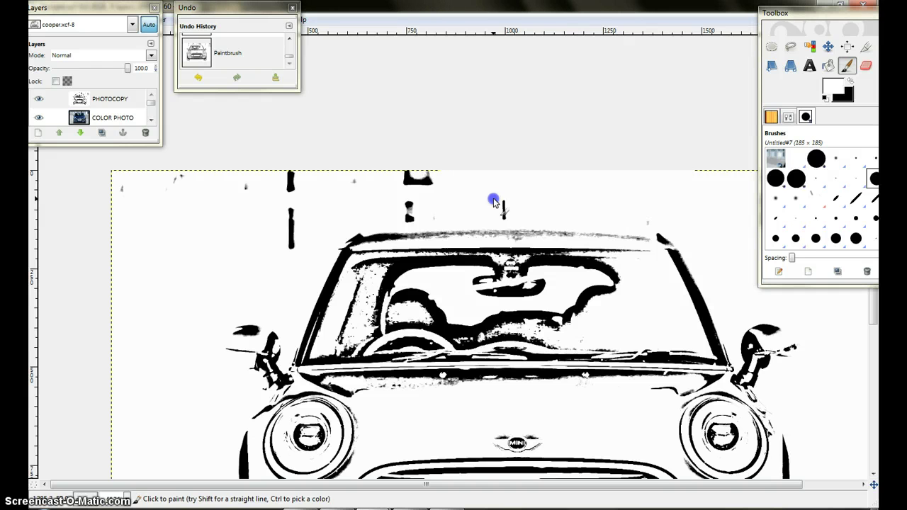
mouse_move(373, 207)
mouse_down()
mouse_move(428, 214)
mouse_move(425, 181)
mouse_up()
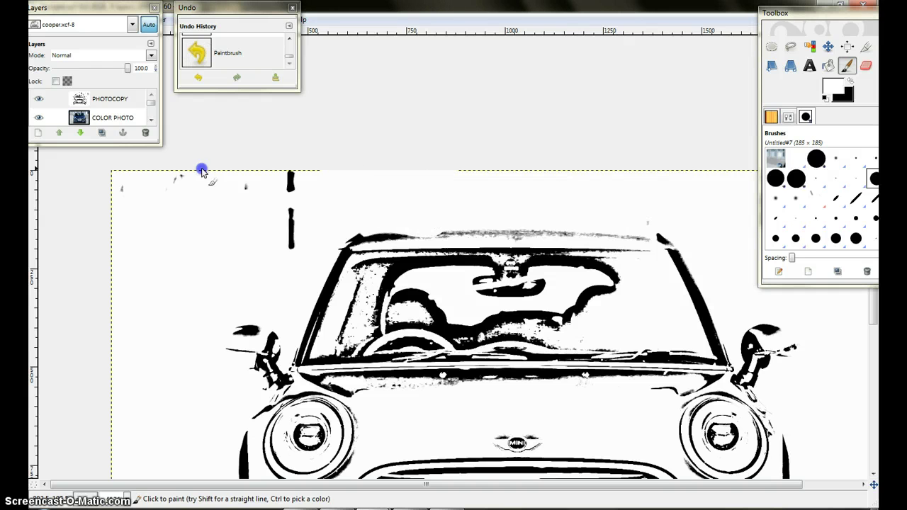
mouse_move(287, 206)
mouse_down()
mouse_move(269, 241)
mouse_move(311, 238)
mouse_up()
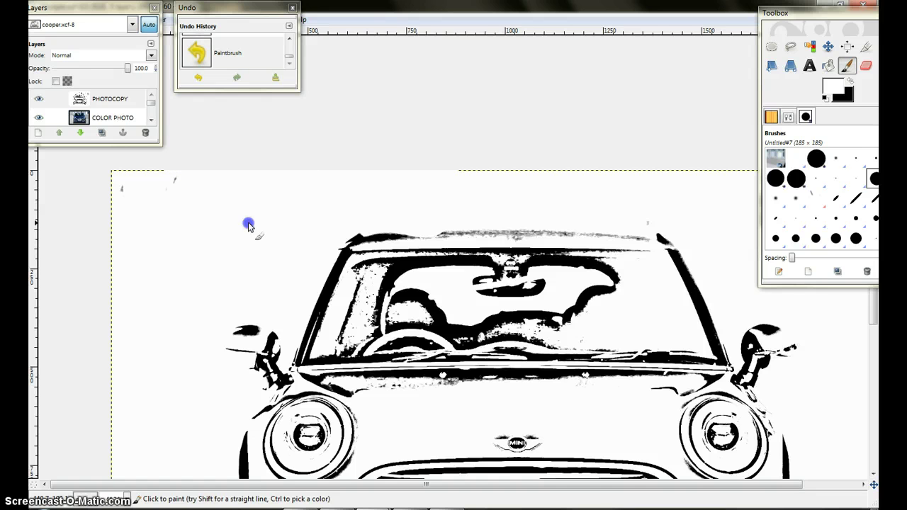
mouse_move(178, 184)
mouse_down()
mouse_move(122, 187)
mouse_move(187, 193)
mouse_move(143, 151)
mouse_up()
Paint the thin vertical line and the window-frame shapes in the photo's upper-right background white
drag(486, 184, 36, 152)
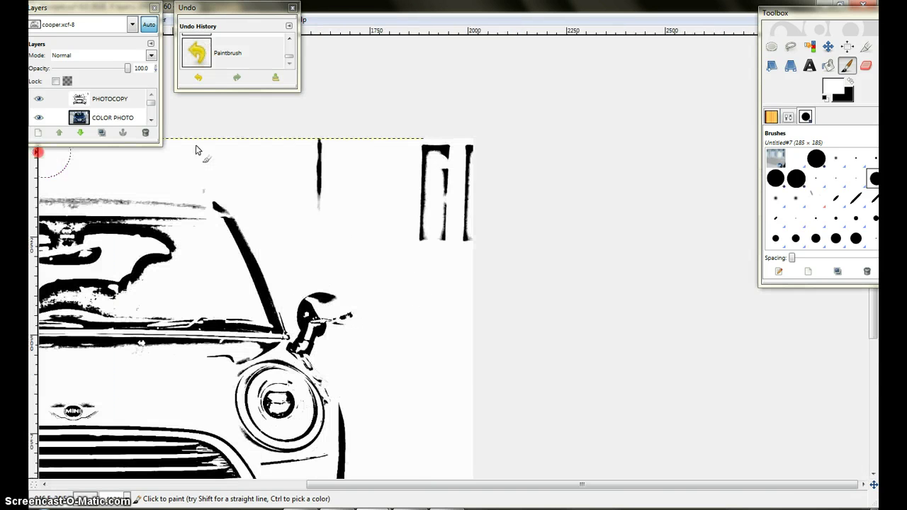
drag(309, 147, 312, 186)
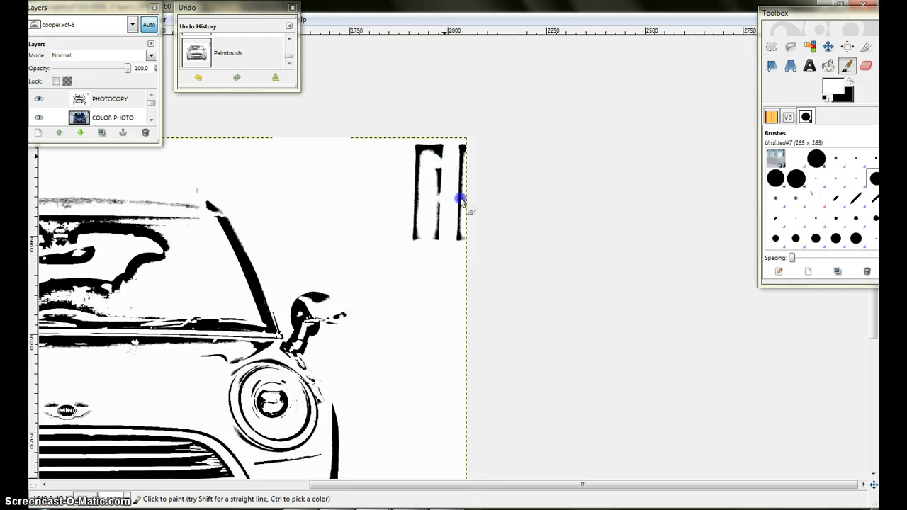
mouse_move(460, 201)
mouse_down()
mouse_move(433, 184)
mouse_move(423, 224)
mouse_move(465, 229)
mouse_up()
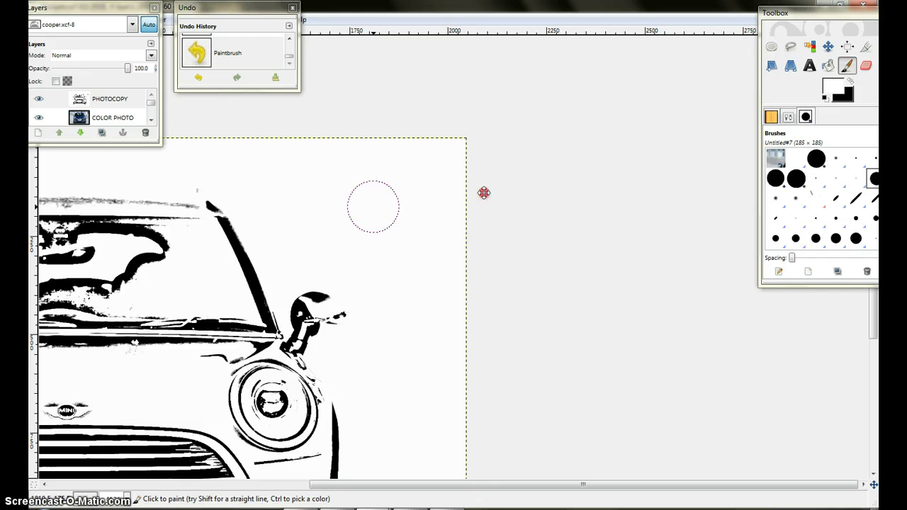
Paint out the grainy grey band along the roof above the windshield in white with the 17 × 17 Circle (15) brush
scroll(672, 188, left, 6)
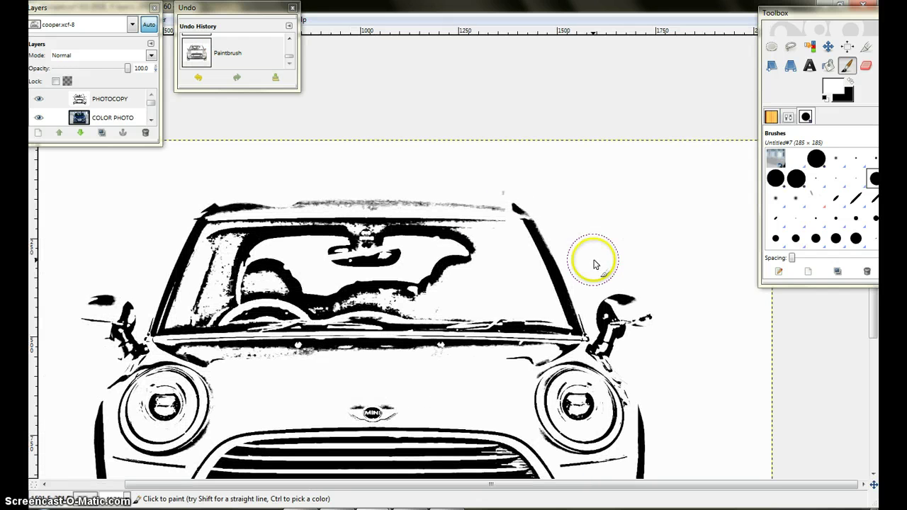
ctrl+scroll(540, 257, up, 1)
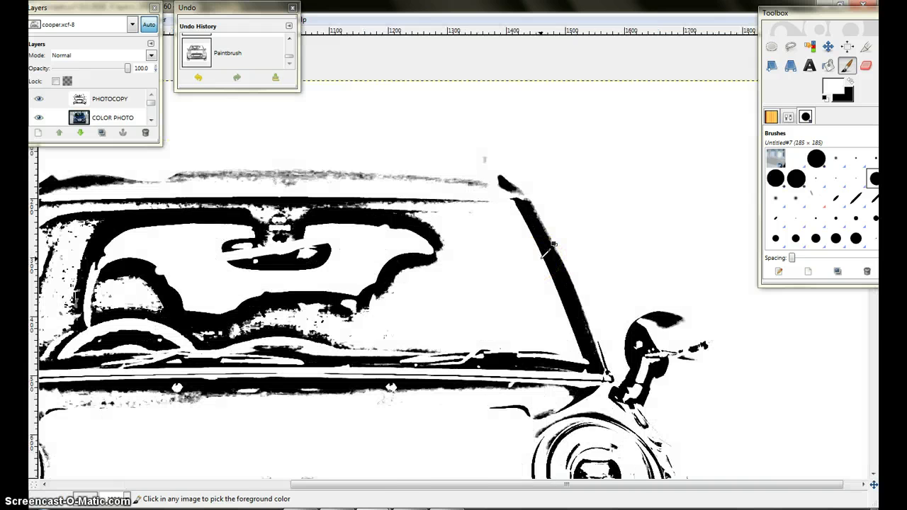
ctrl+scroll(551, 245, up, 1)
ctrl+scroll(540, 342, up, 1)
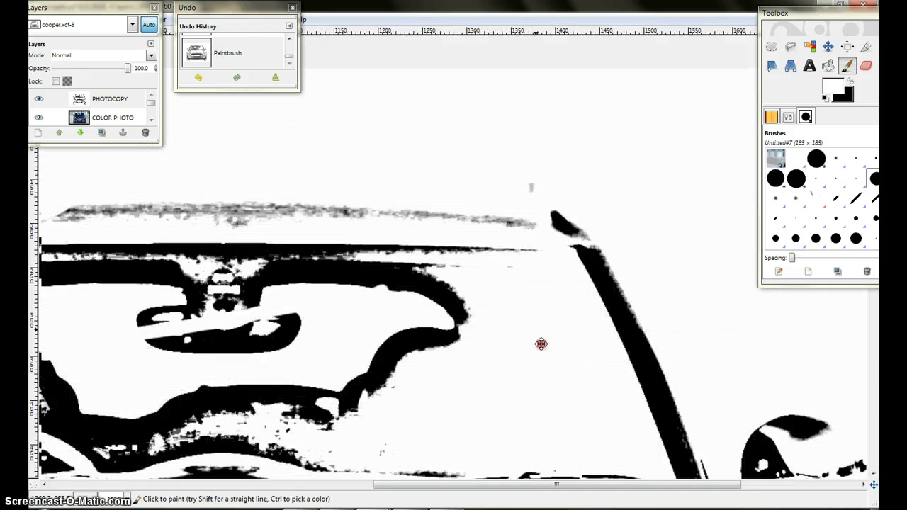
ctrl+scroll(627, 384, up, 1)
mouse_move(628, 384)
mouse_down()
mouse_move(684, 389)
mouse_move(672, 385)
mouse_up()
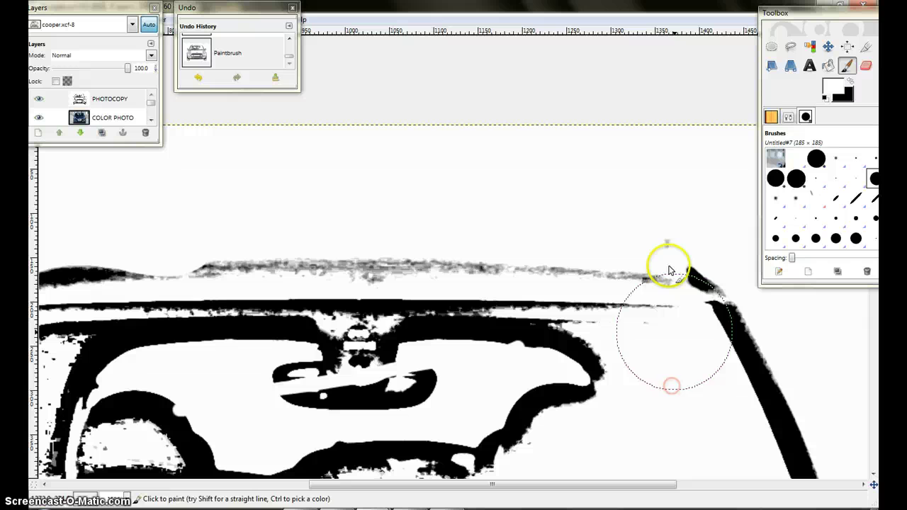
click(854, 221)
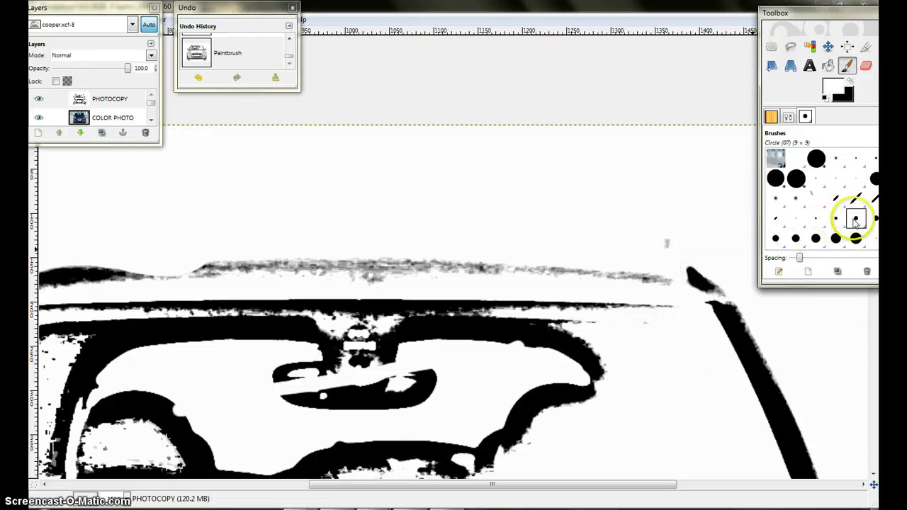
click(877, 219)
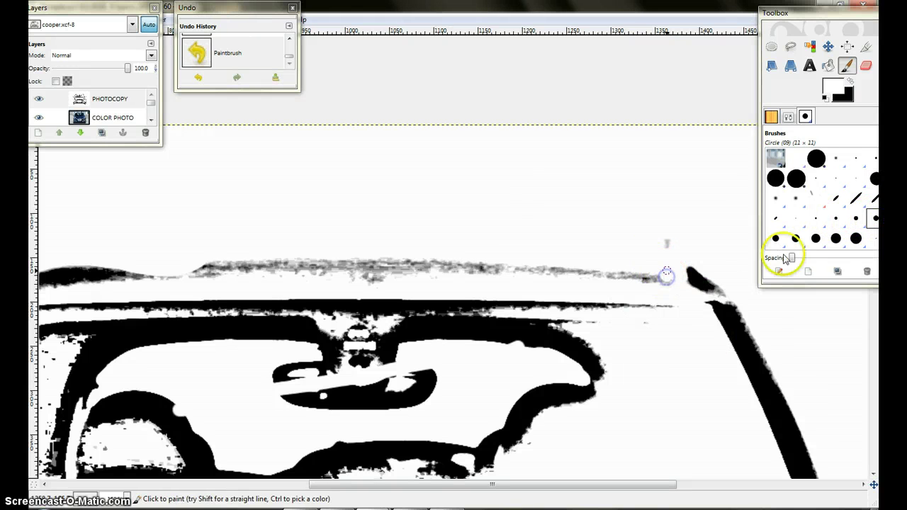
click(816, 239)
mouse_move(666, 265)
mouse_down()
mouse_move(658, 275)
mouse_move(498, 263)
mouse_move(153, 268)
mouse_move(646, 275)
mouse_up()
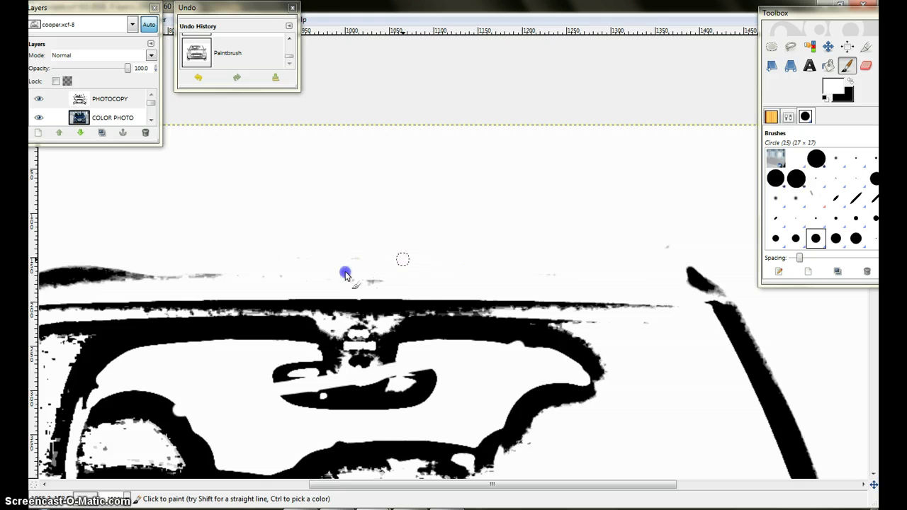
drag(343, 278, 203, 266)
Paint out the black smudge and its faint tail at the left end of the roof in white
drag(270, 225, 430, 217)
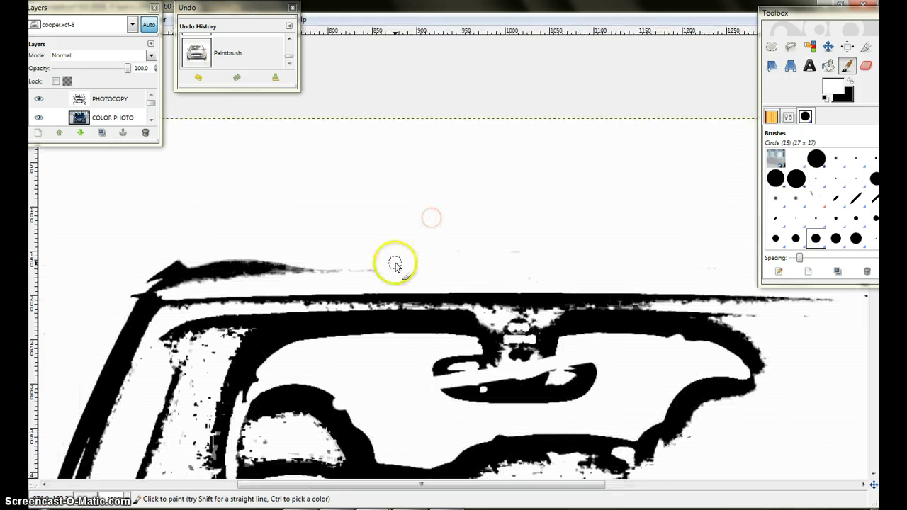
mouse_move(387, 264)
mouse_down()
mouse_move(184, 274)
mouse_move(228, 277)
mouse_up()
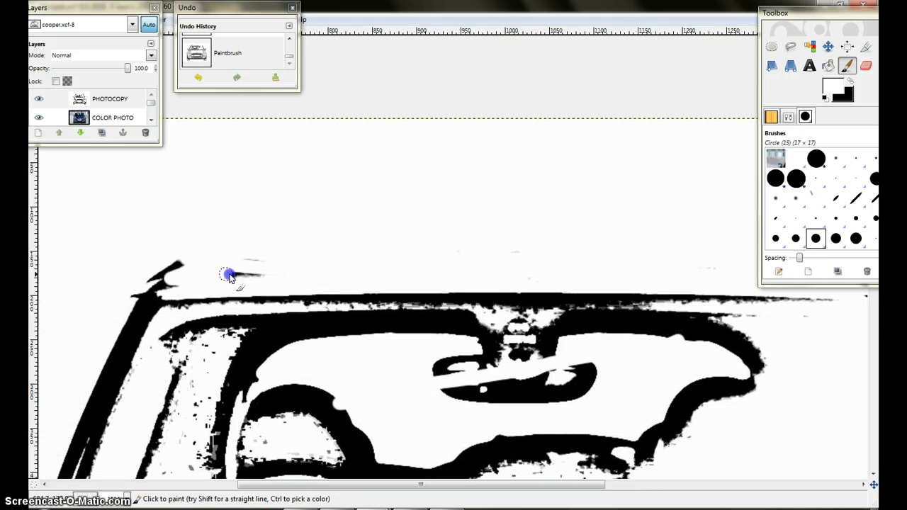
click(490, 239)
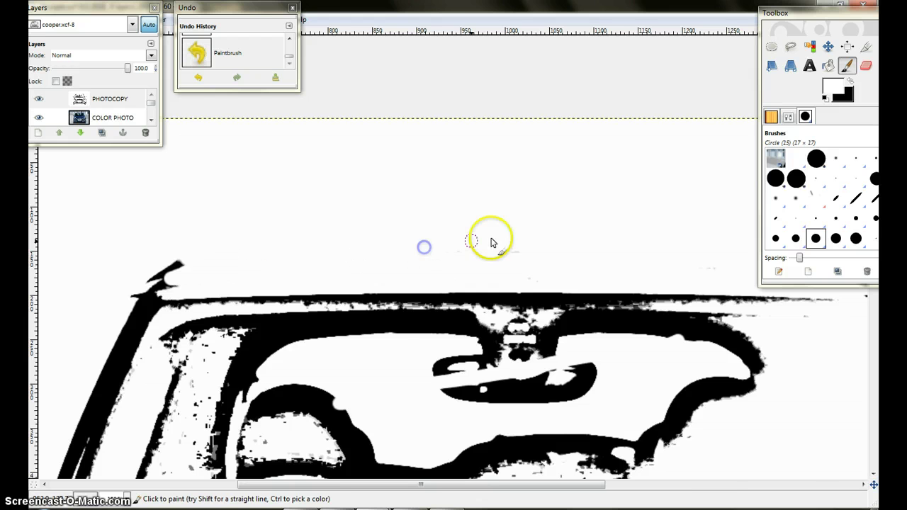
Set the PHOTOCOPY layer's opacity to 0 and switch to black paint with the 7 × 7 Circle (05) brush
scroll(426, 240, right, 8)
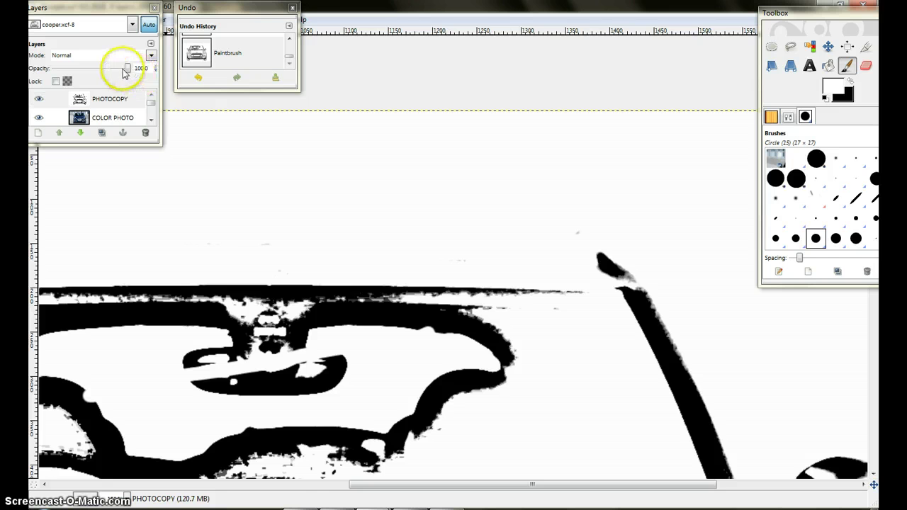
drag(128, 70, 35, 64)
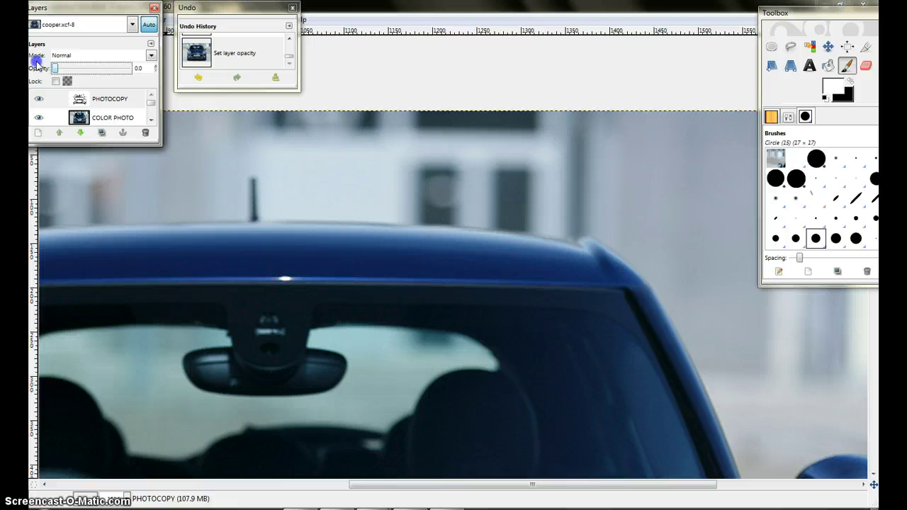
click(836, 218)
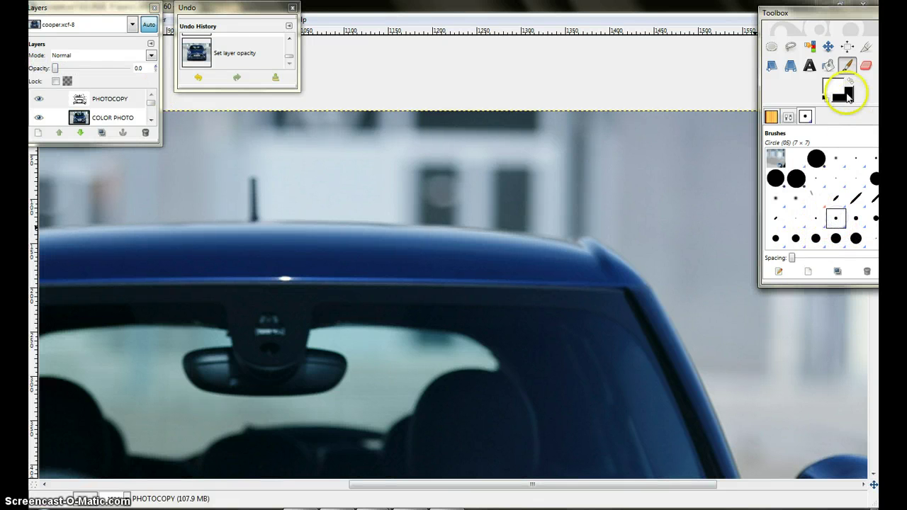
click(849, 84)
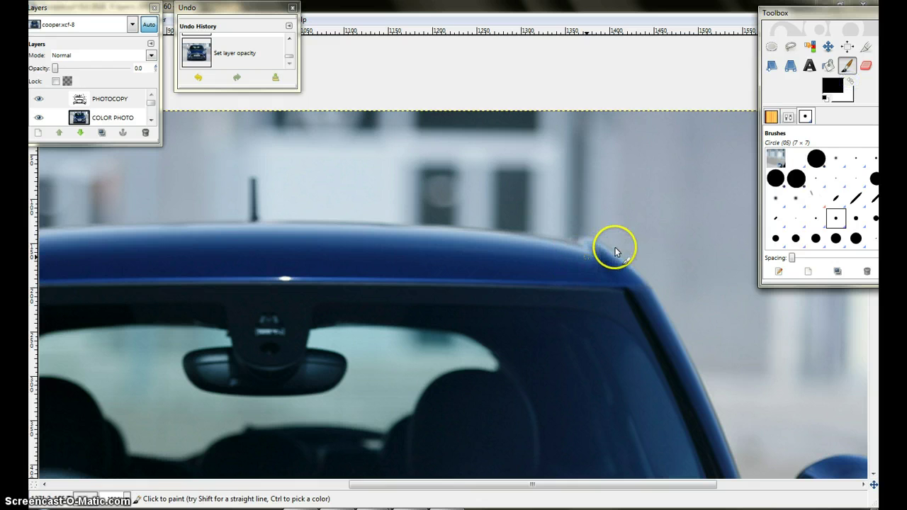
Trace the upper roof edge of the color photo from the right roof corner toward the antenna with connected straight black strokes
click(609, 253)
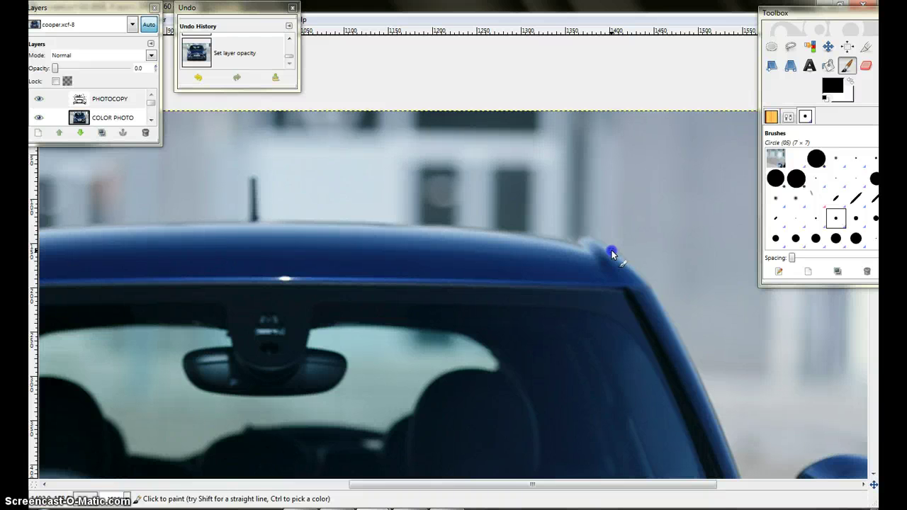
shift+click(601, 243)
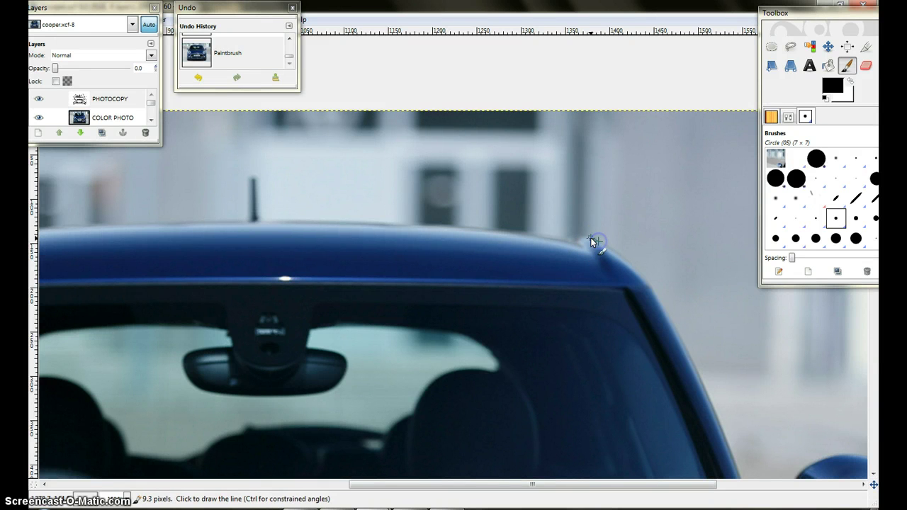
shift+click(586, 238)
shift+click(574, 243)
shift+click(515, 233)
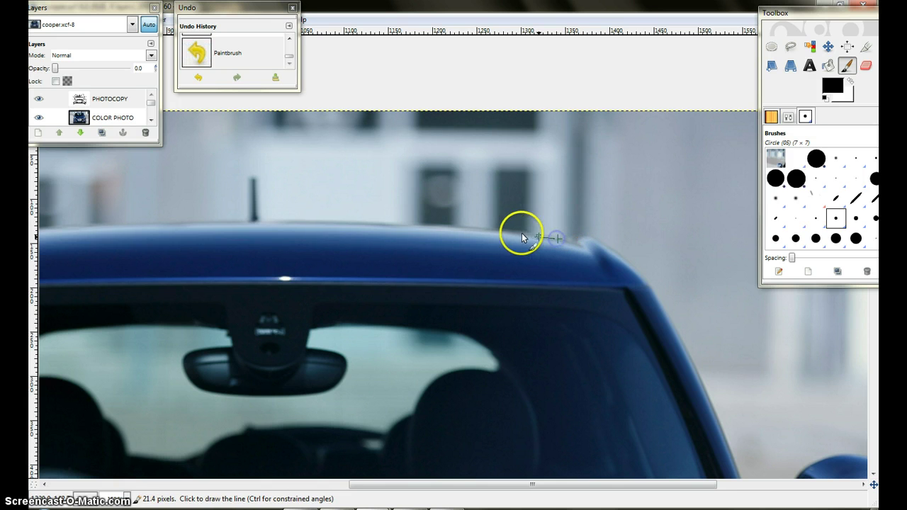
shift+click(428, 224)
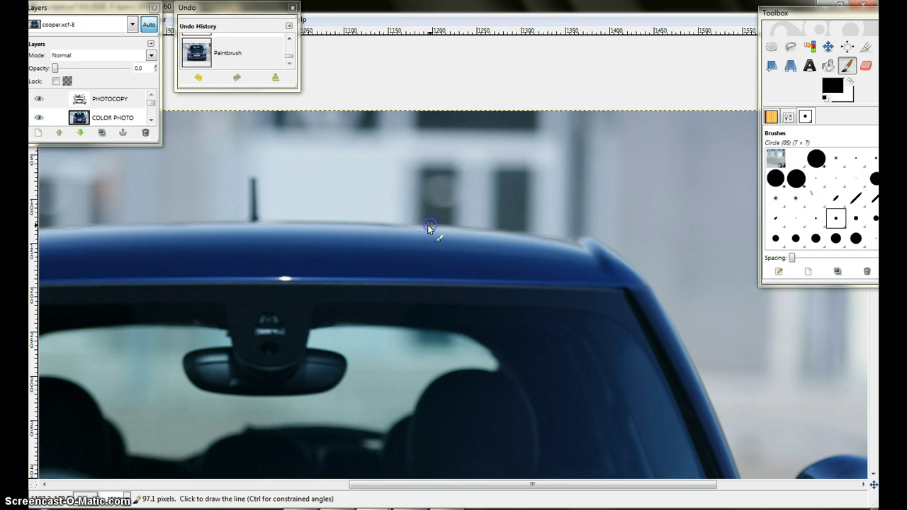
shift+click(319, 225)
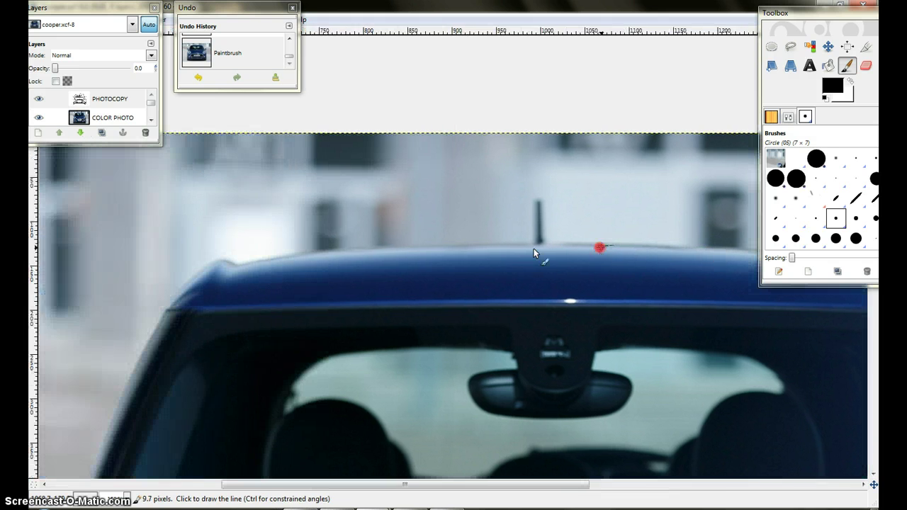
Continue the black roof outline past the antenna, around the left roof corner and down to the windshield pillar with connected straight strokes
shift+click(517, 245)
shift+click(394, 245)
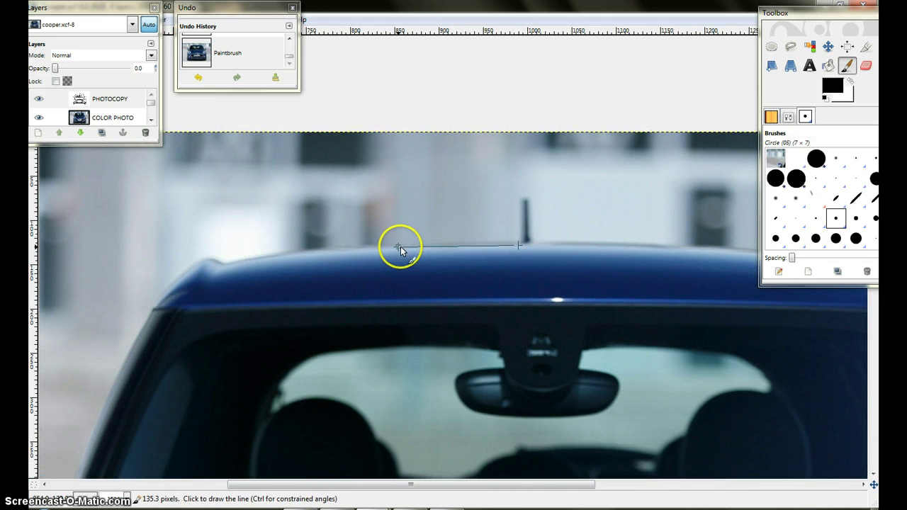
shift+click(342, 248)
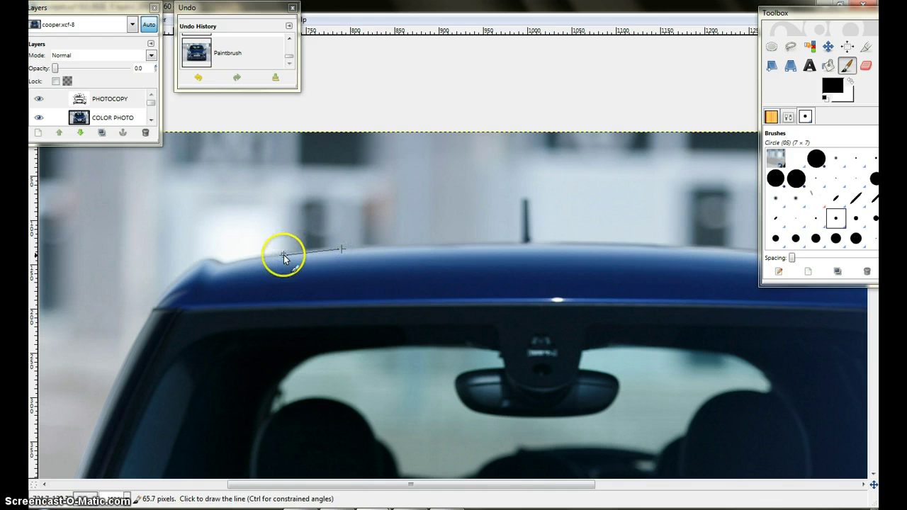
shift+click(224, 263)
shift+click(208, 259)
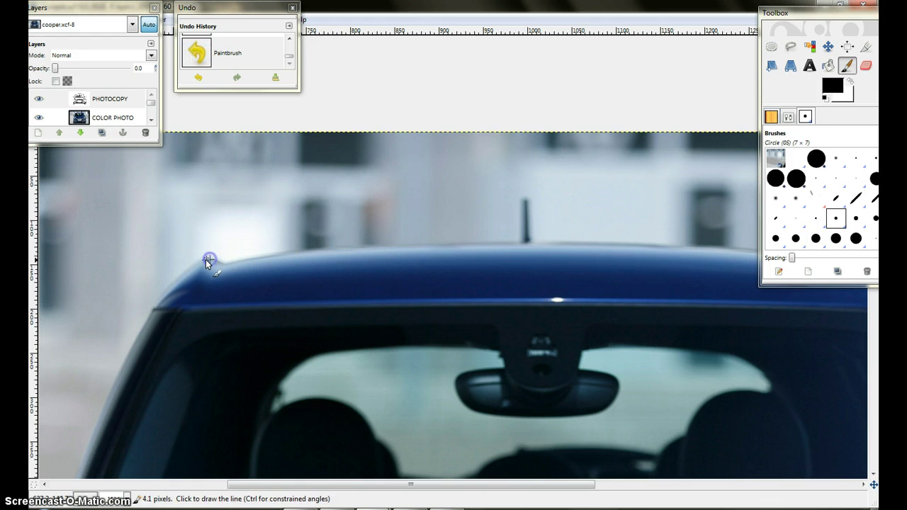
shift+click(202, 261)
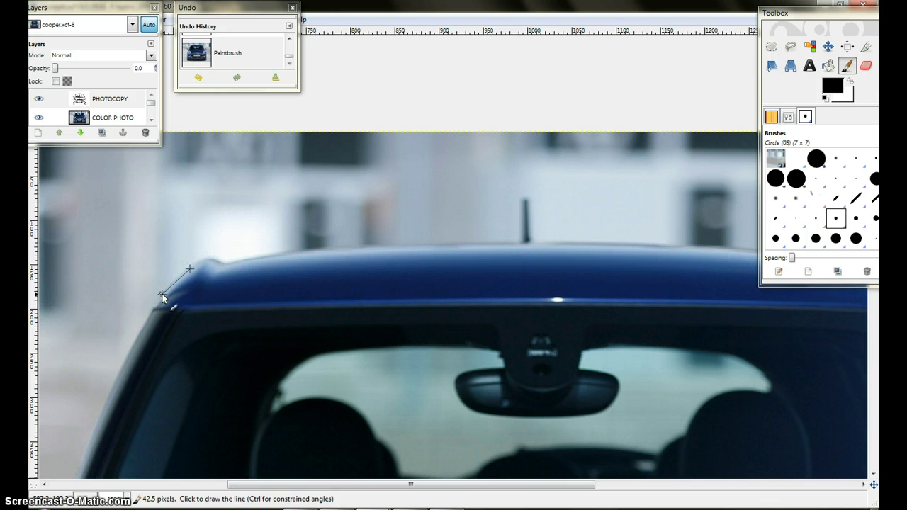
shift+click(148, 318)
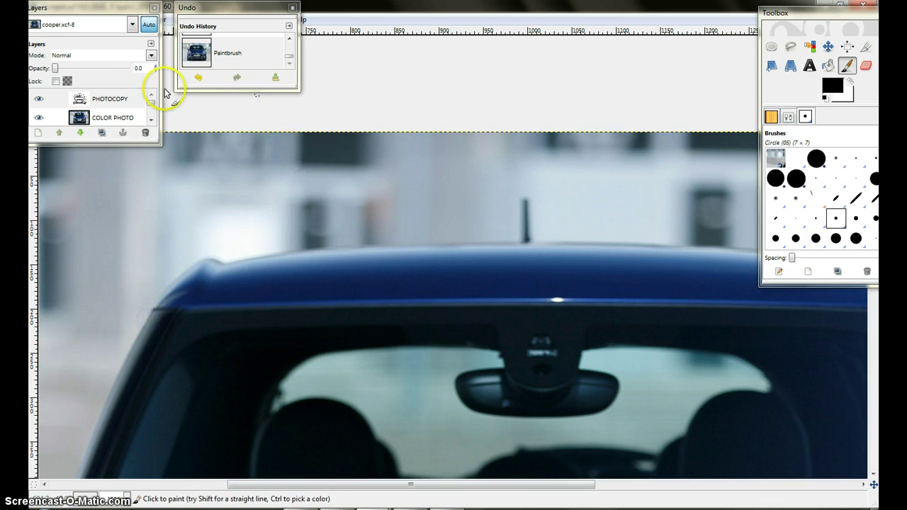
Restore the PHOTOCOPY layer's opacity to 100 and check the redrawn black roof outline at both roof corners
drag(56, 69, 135, 68)
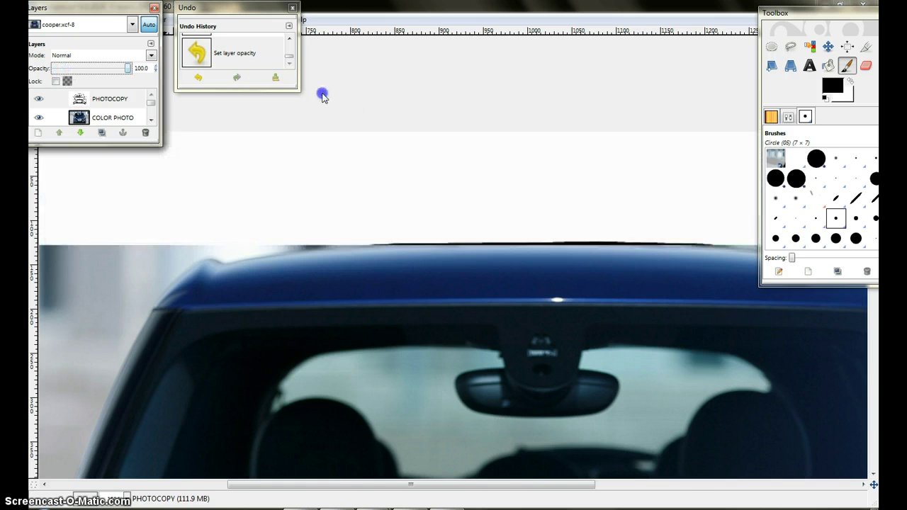
drag(468, 192, 585, 130)
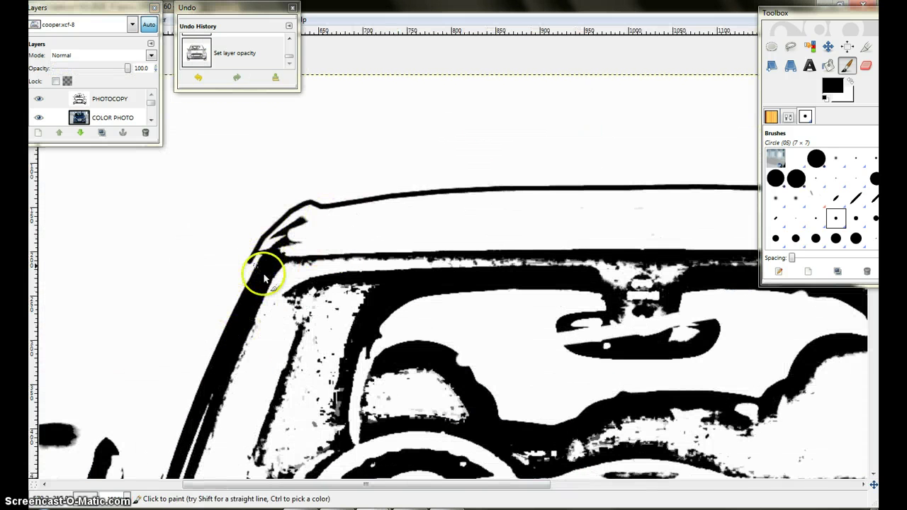
drag(291, 249, 194, 245)
drag(459, 236, 320, 253)
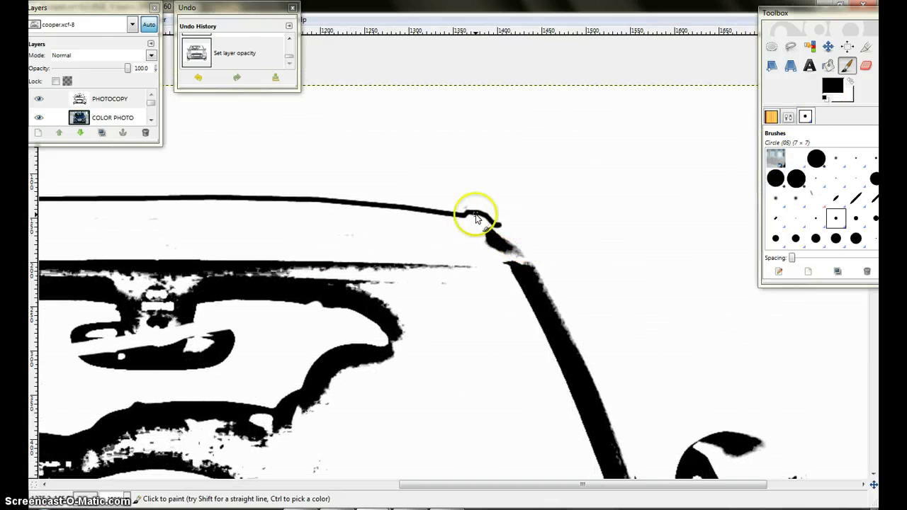
Lower the PHOTOCOPY layer's opacity to 35.8 and continue the black outline from the right roof corner down along the pillar with connected straight strokes
drag(126, 69, 81, 66)
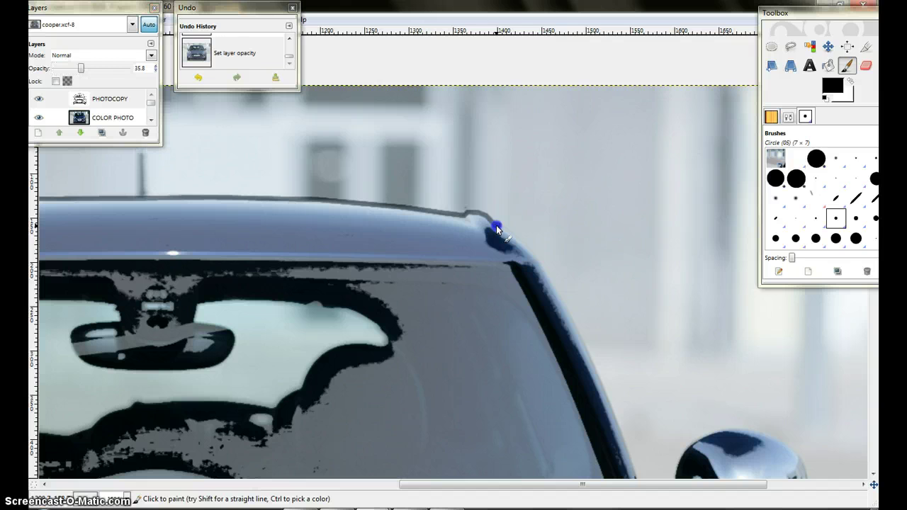
click(496, 229)
shift+click(519, 244)
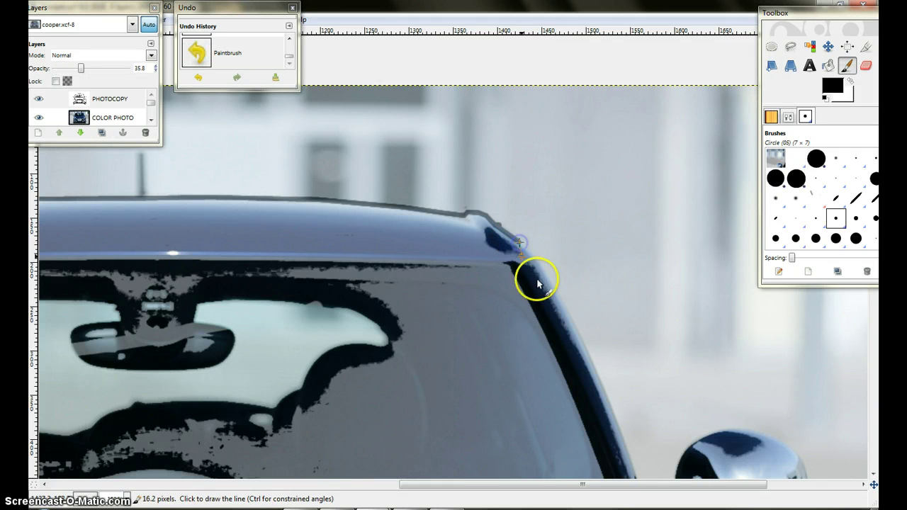
shift+click(549, 283)
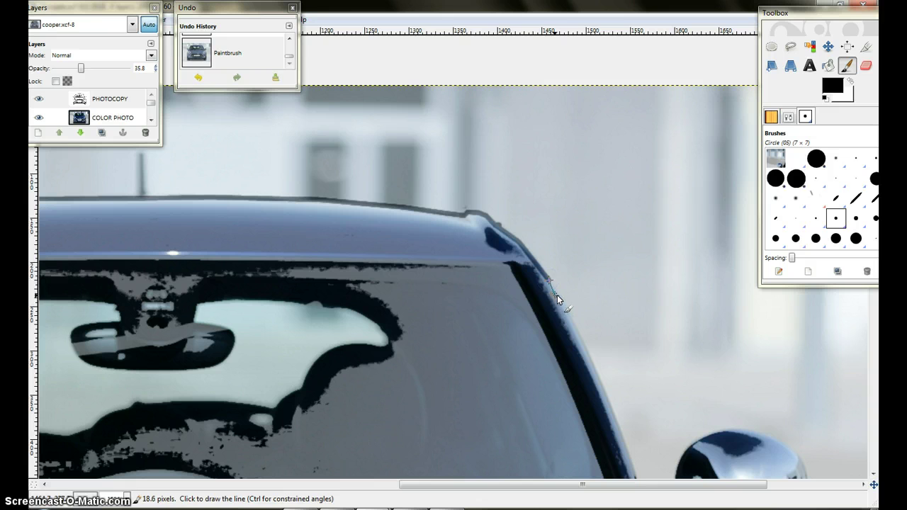
shift+click(558, 300)
Set the PHOTOCOPY layer's opacity back to 100 and switch the paint color to white
click(84, 68)
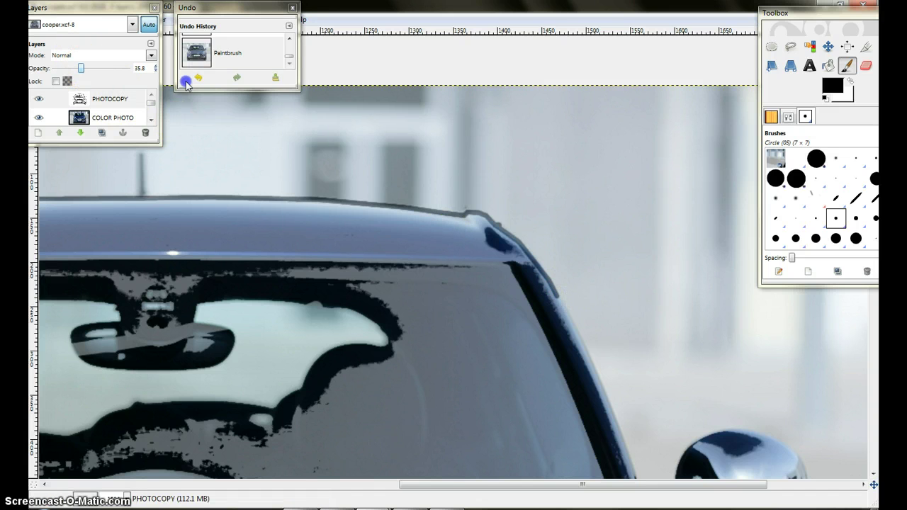
drag(186, 84, 530, 104)
click(849, 84)
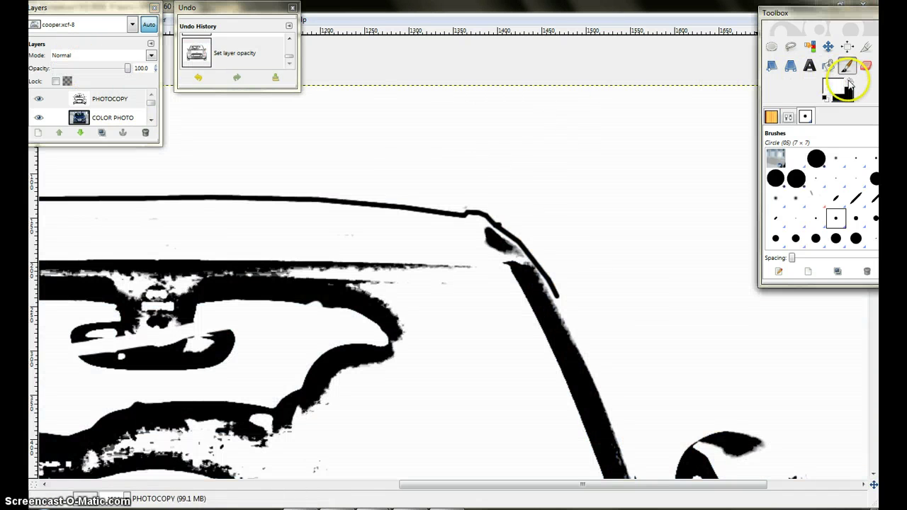
Paint white over the bump and the faint gray speck along the outer edge of the outline at the right roof corner
click(501, 222)
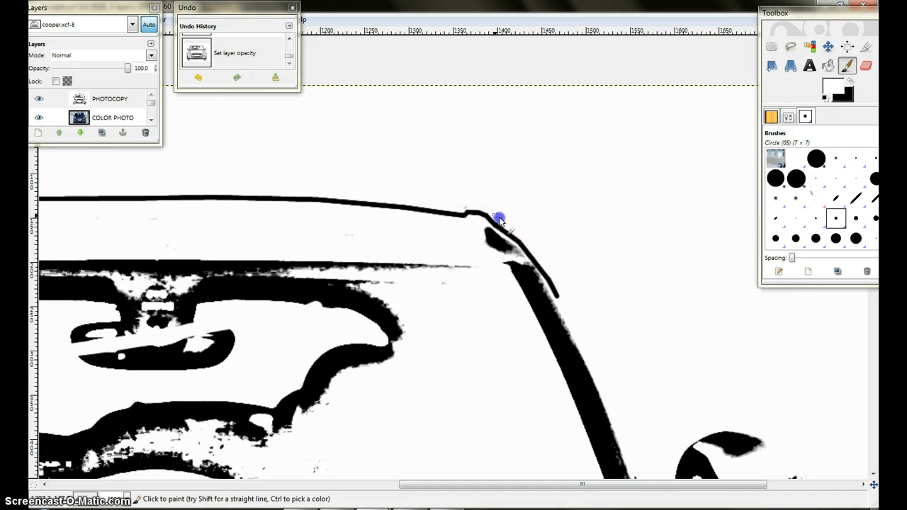
click(491, 216)
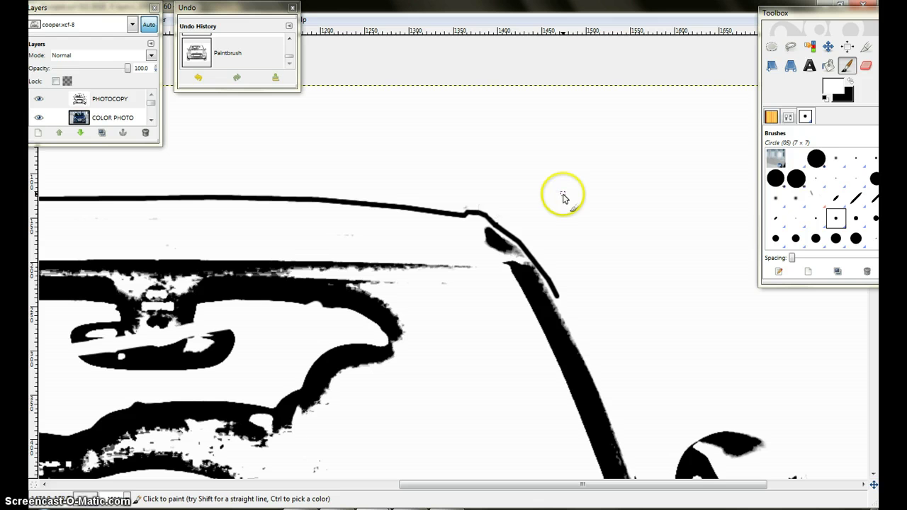
scroll(563, 199, up, 1)
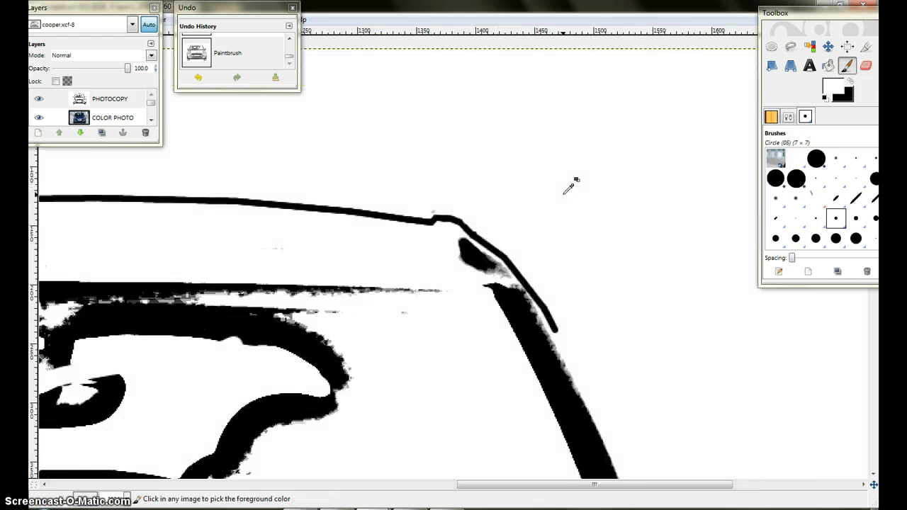
scroll(569, 187, up, 4)
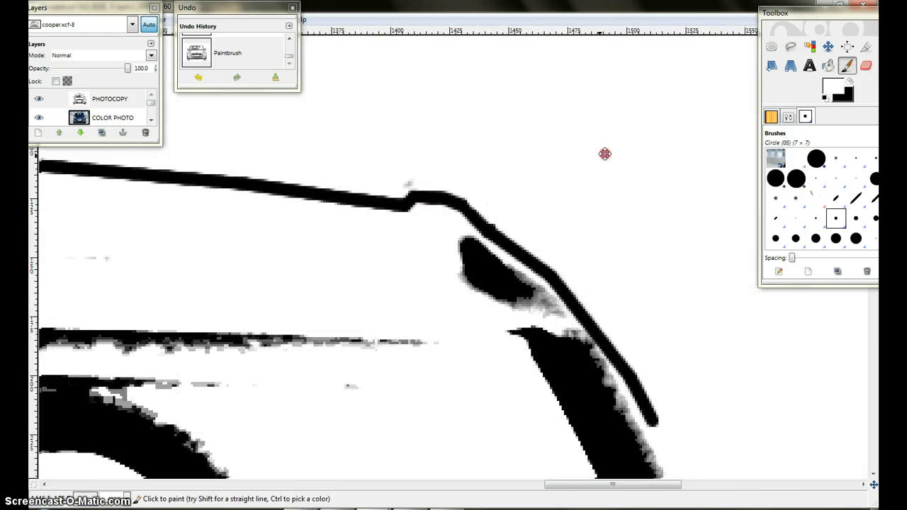
click(508, 224)
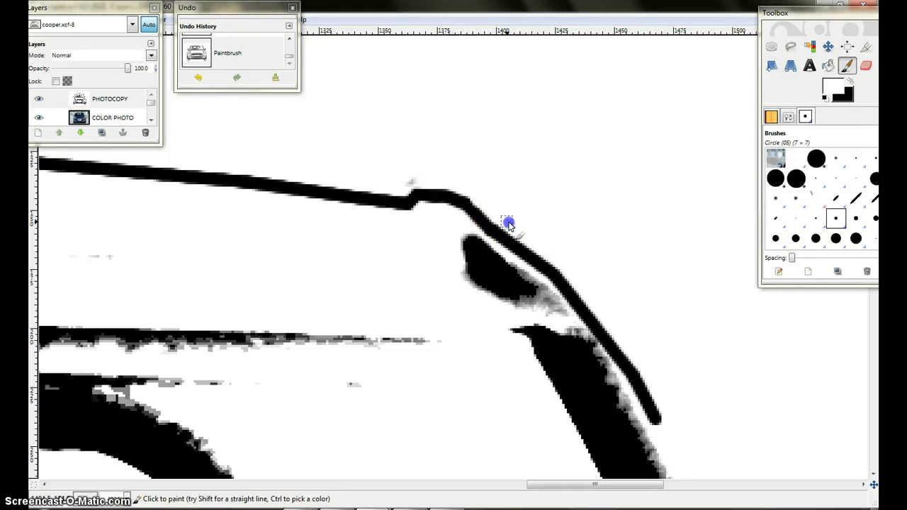
click(477, 199)
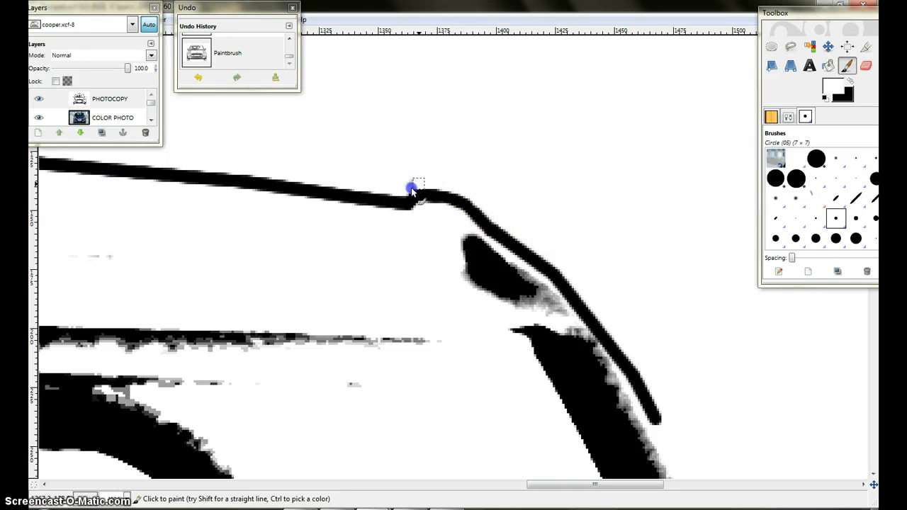
drag(408, 181, 593, 172)
Touch up the outer edge of the black outline at the left roof corner with white paint
drag(239, 248, 809, 275)
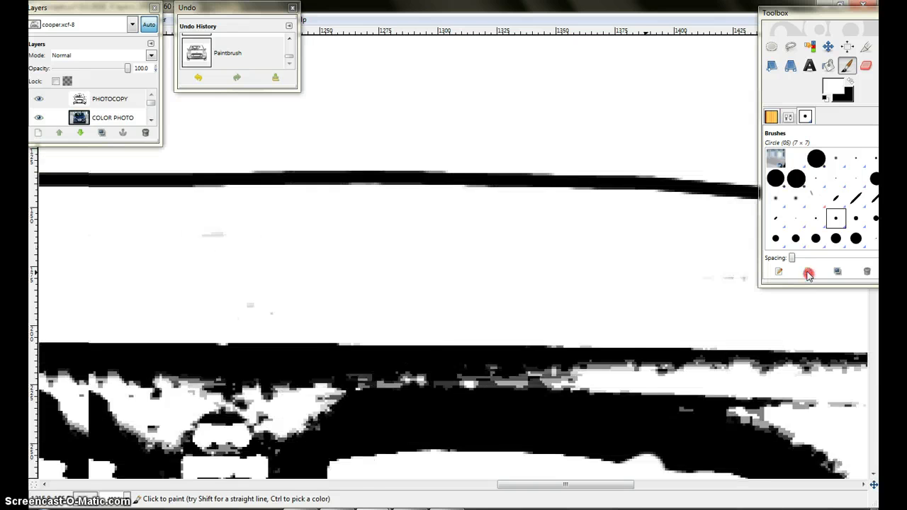
drag(327, 260, 494, 268)
scroll(493, 268, left, 12)
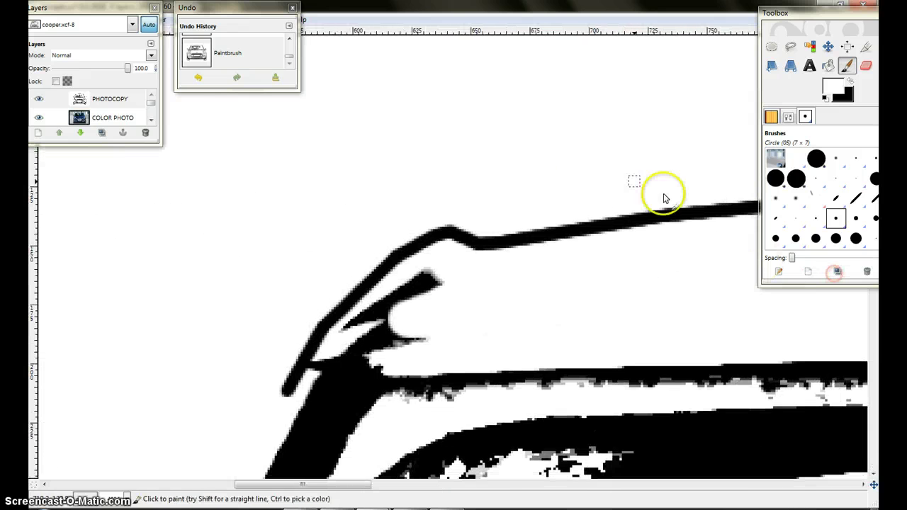
click(461, 220)
drag(455, 222, 438, 221)
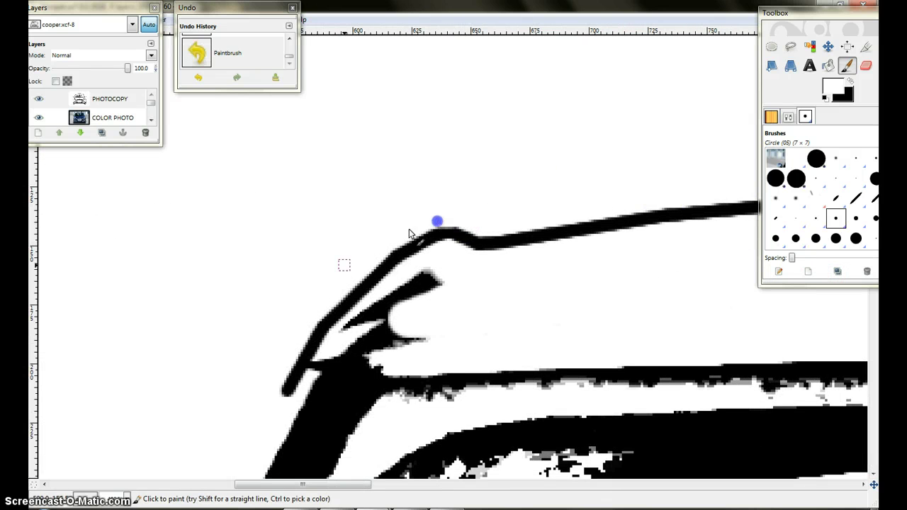
Examine the left pillar and upper windshield edge, and review the whole car drawing
drag(315, 284, 389, 117)
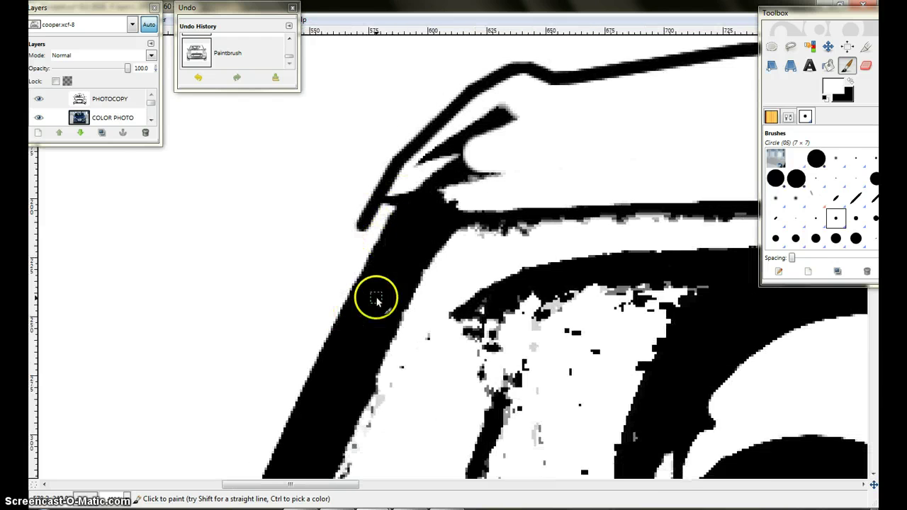
mouse_move(458, 274)
mouse_down()
mouse_move(249, 267)
mouse_move(180, 253)
mouse_up()
drag(575, 270, 399, 283)
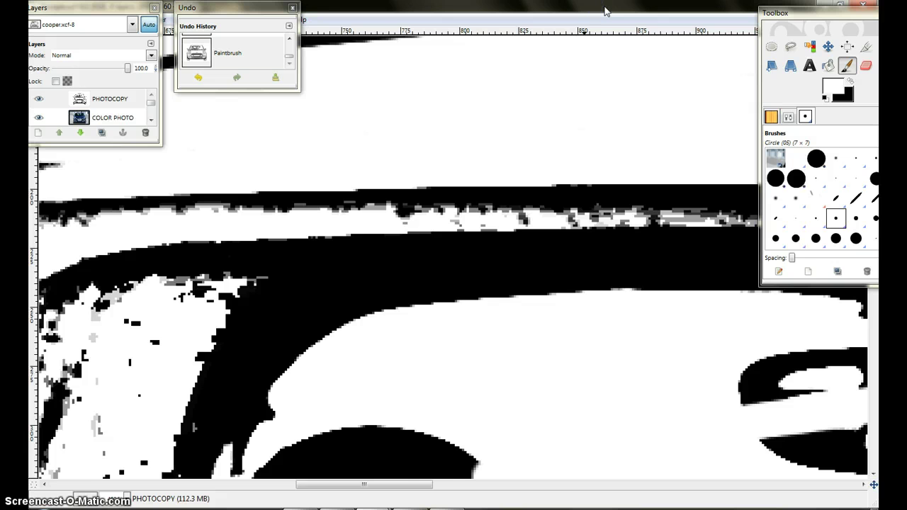
key(minus)
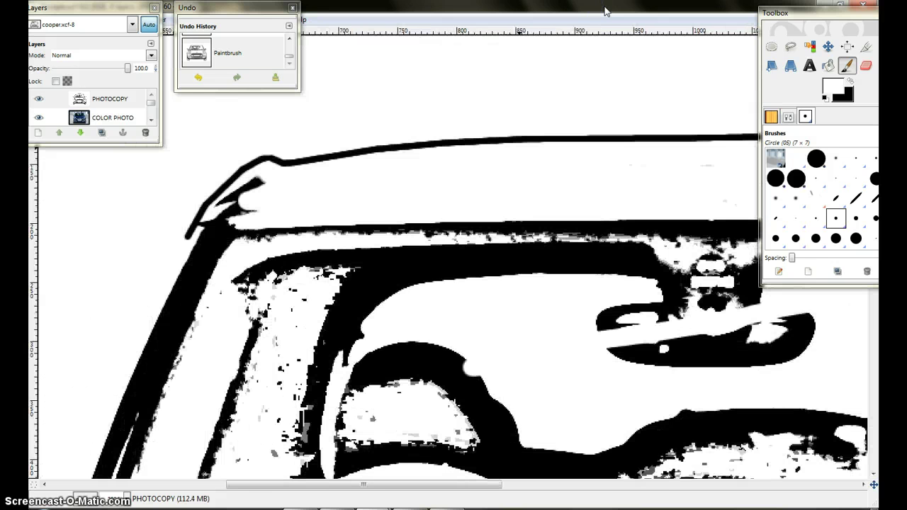
key(minus)
key(minus)
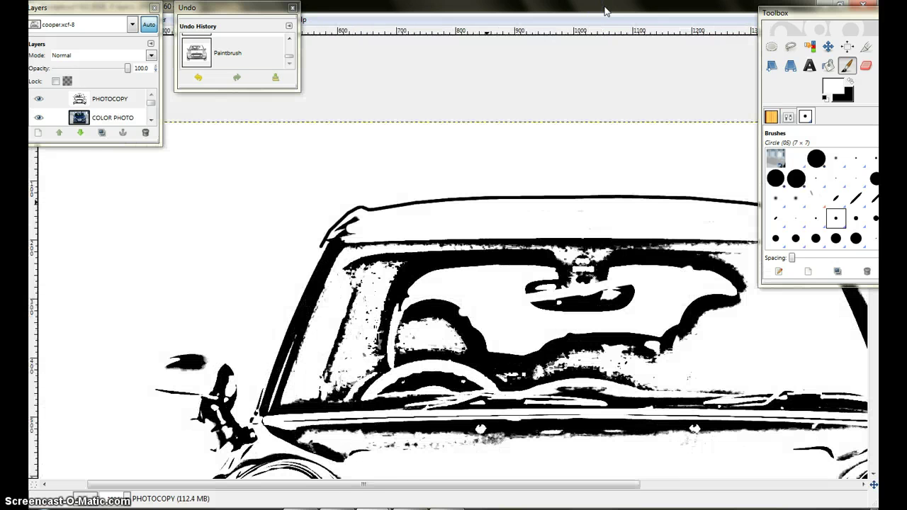
key(minus)
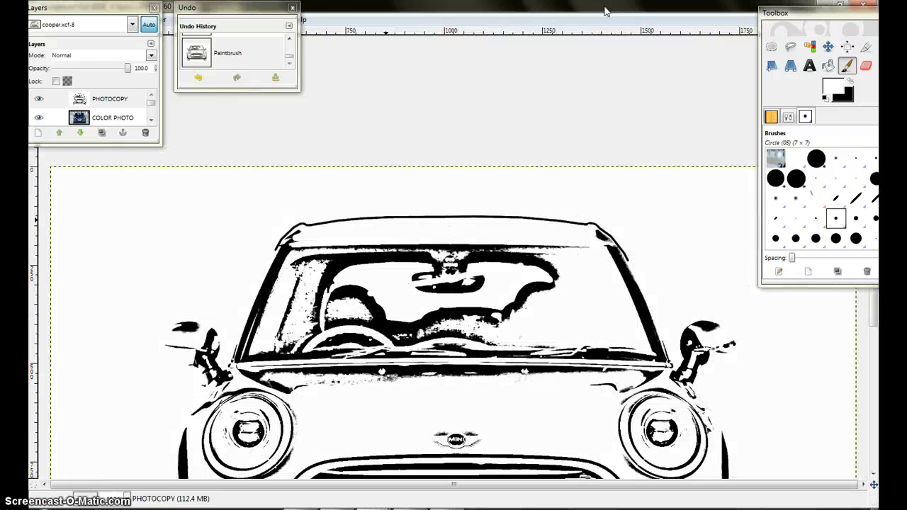
key(minus)
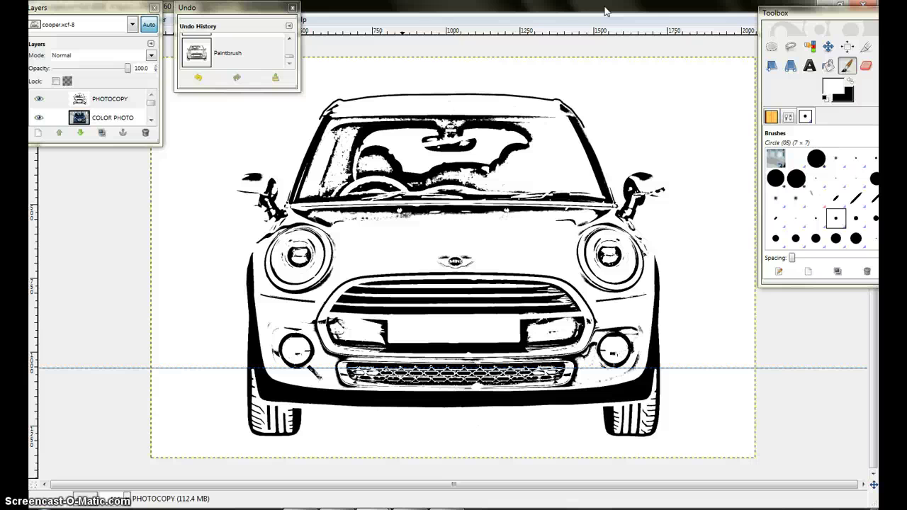
Move the Layers dialog off the menu bar and save the image as cooper.jpg in the Portrait Tutorial folder, JPEG type, quality 85
click(528, 15)
drag(141, 7, 136, 118)
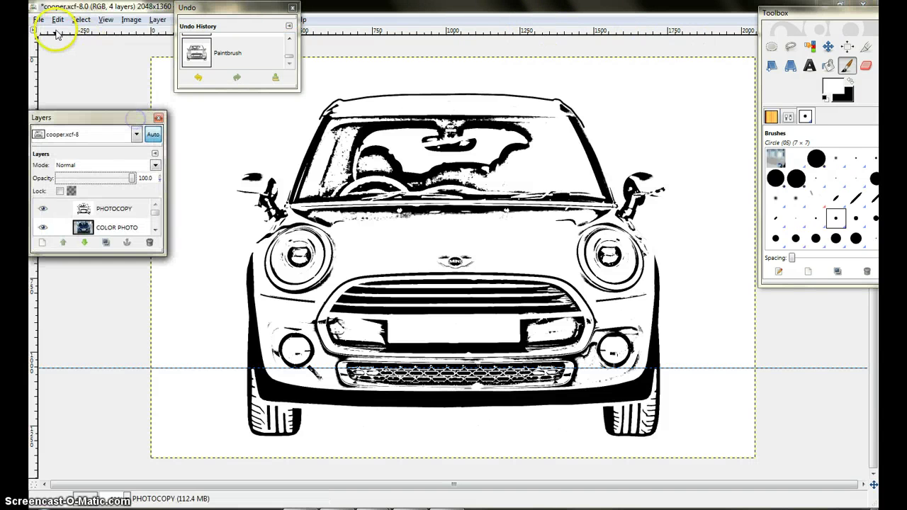
click(37, 20)
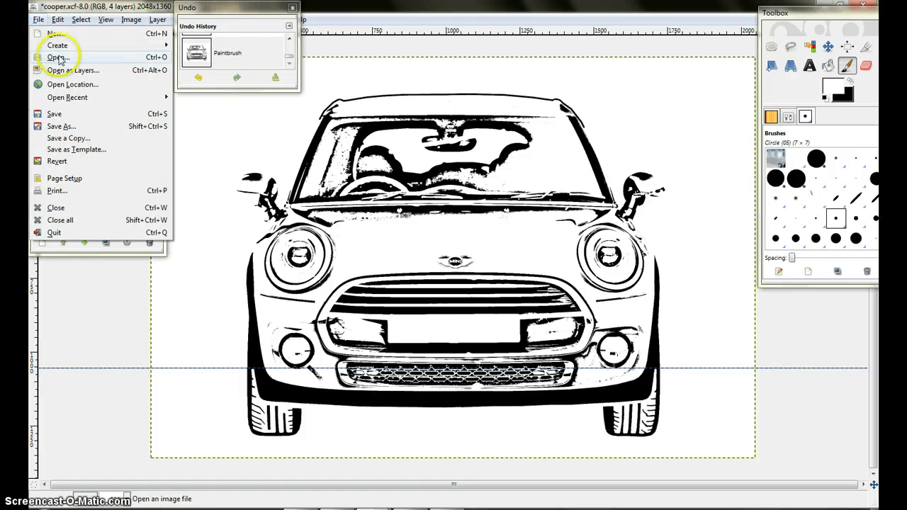
click(67, 127)
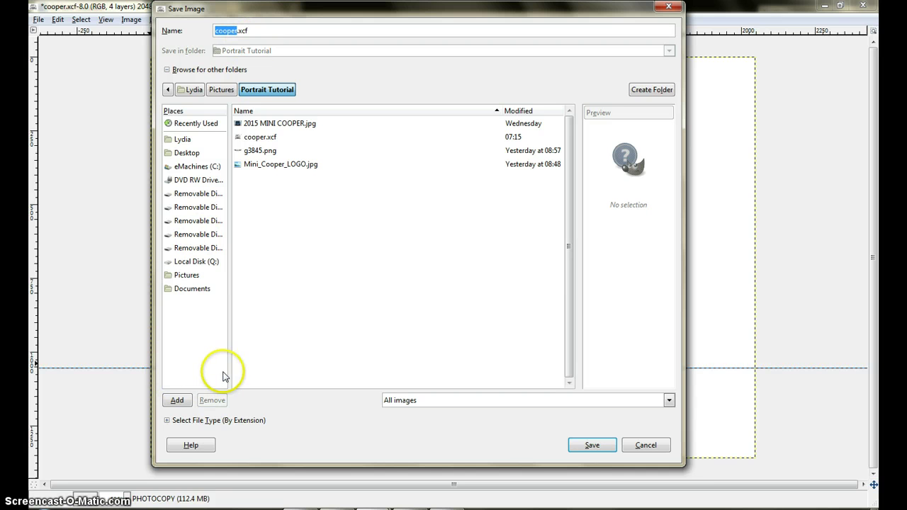
click(229, 423)
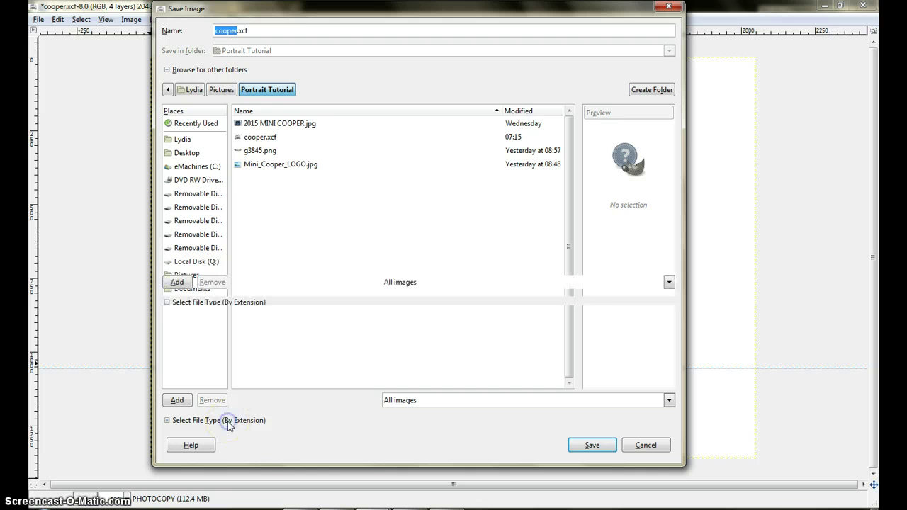
scroll(258, 390, down, 2)
scroll(256, 389, down, 3)
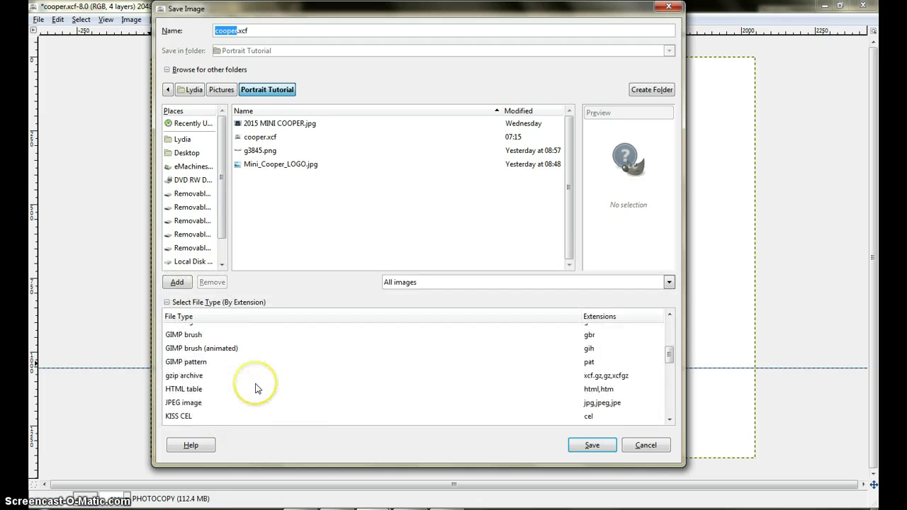
click(211, 384)
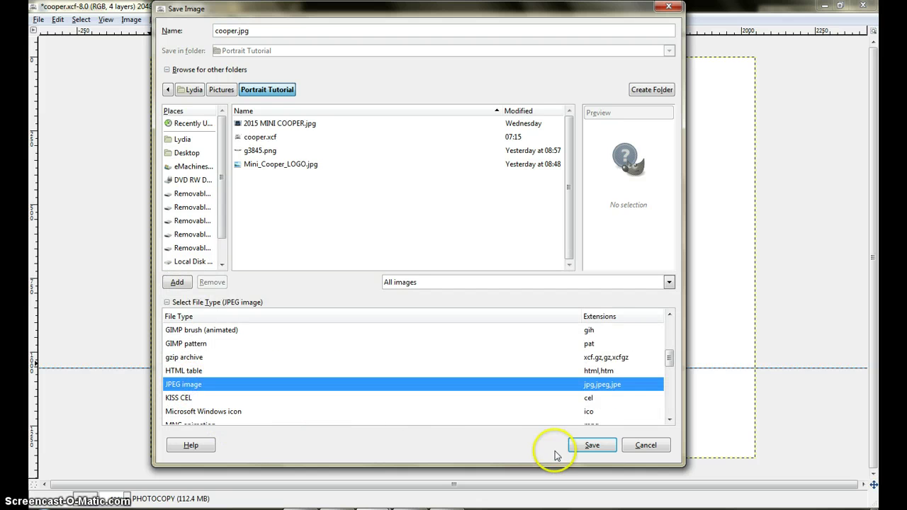
click(599, 446)
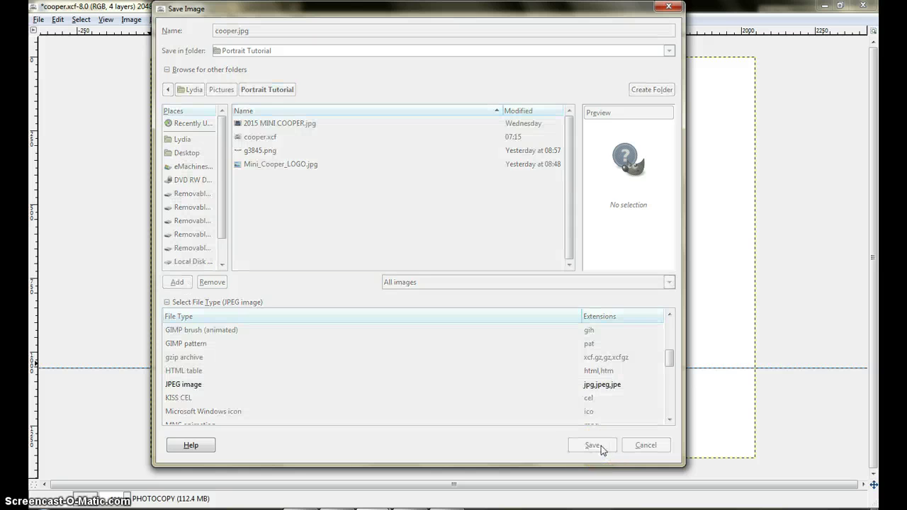
click(237, 174)
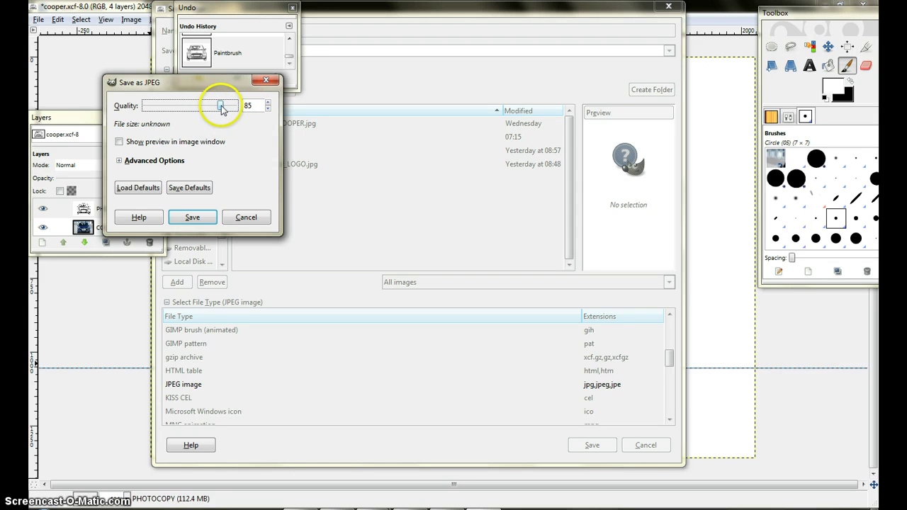
click(203, 218)
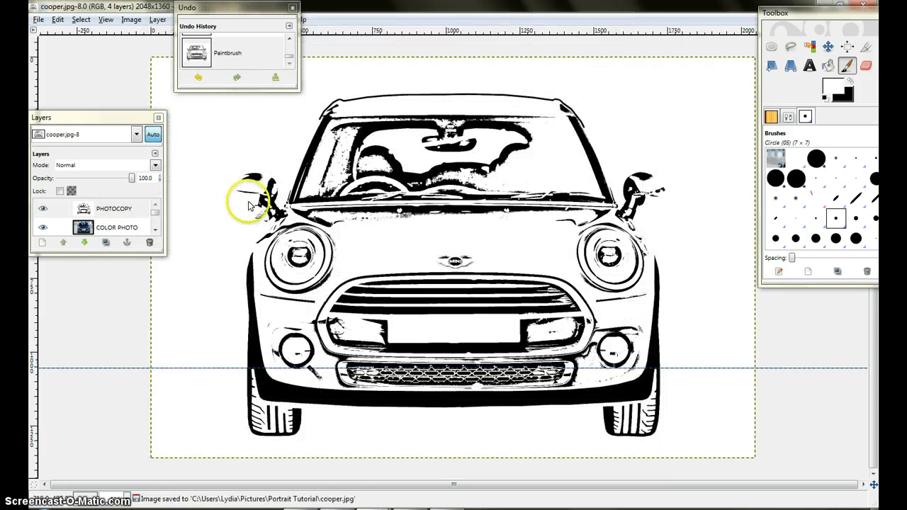
Save the image as cooper.xcf in the Portrait Tutorial folder with the GIMP XCF image type, replacing the existing file
click(38, 20)
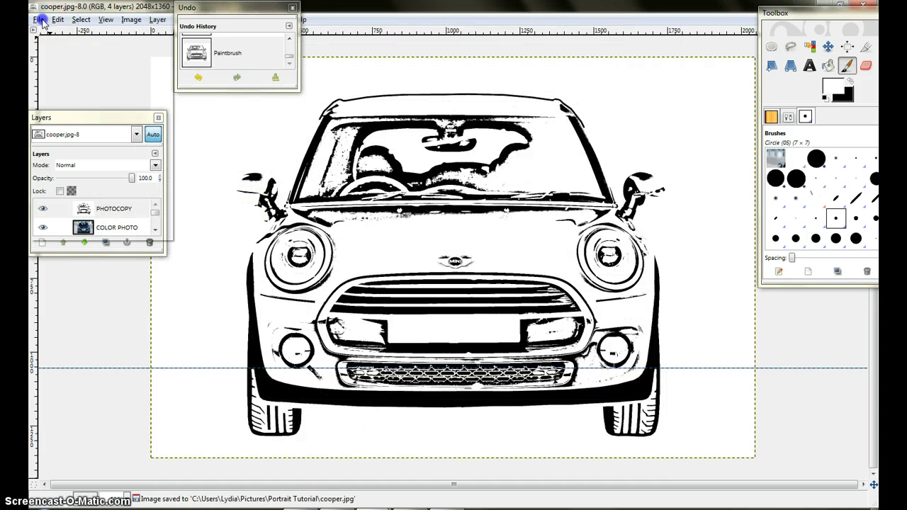
click(80, 126)
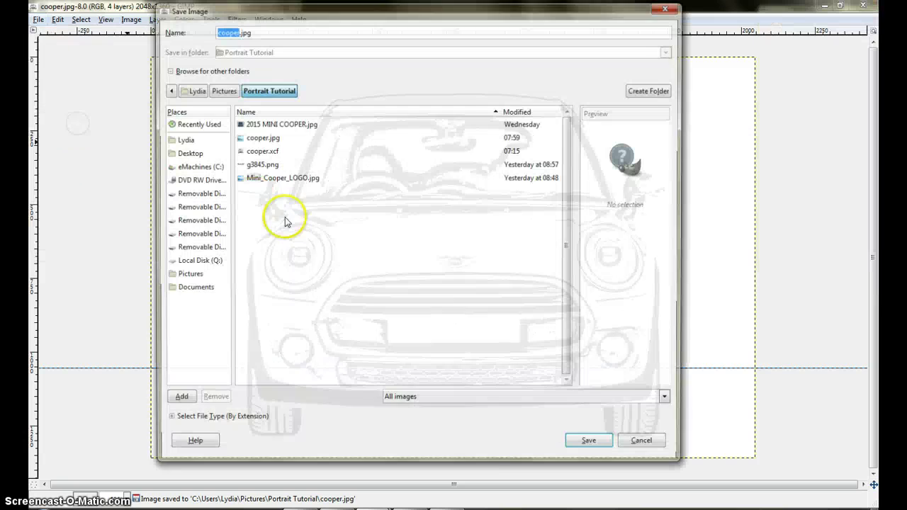
click(245, 423)
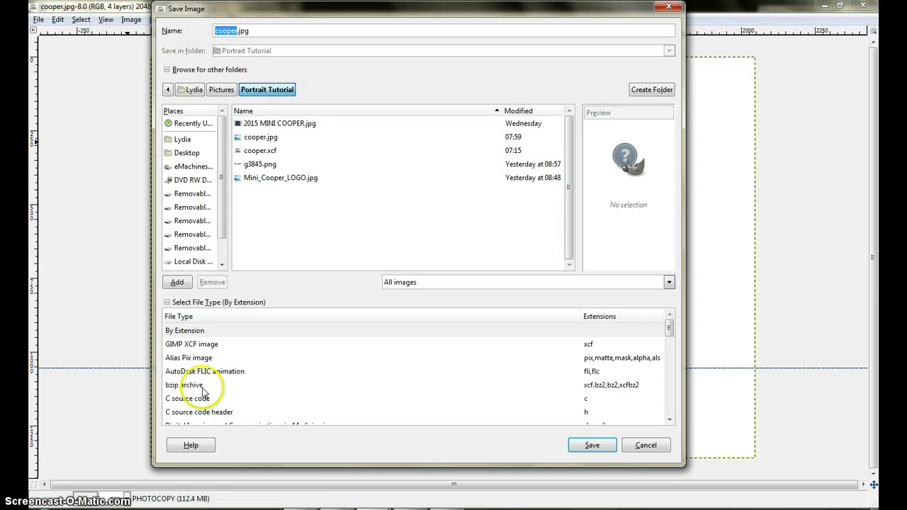
click(208, 345)
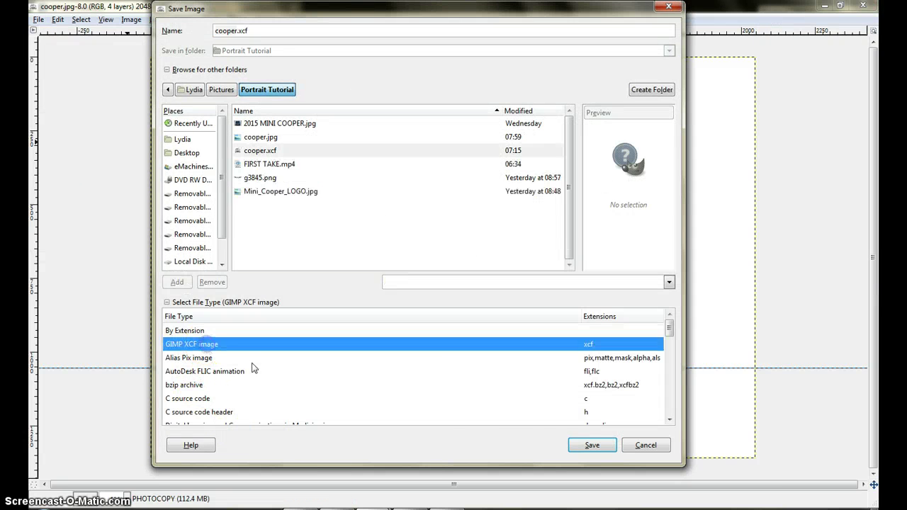
click(593, 448)
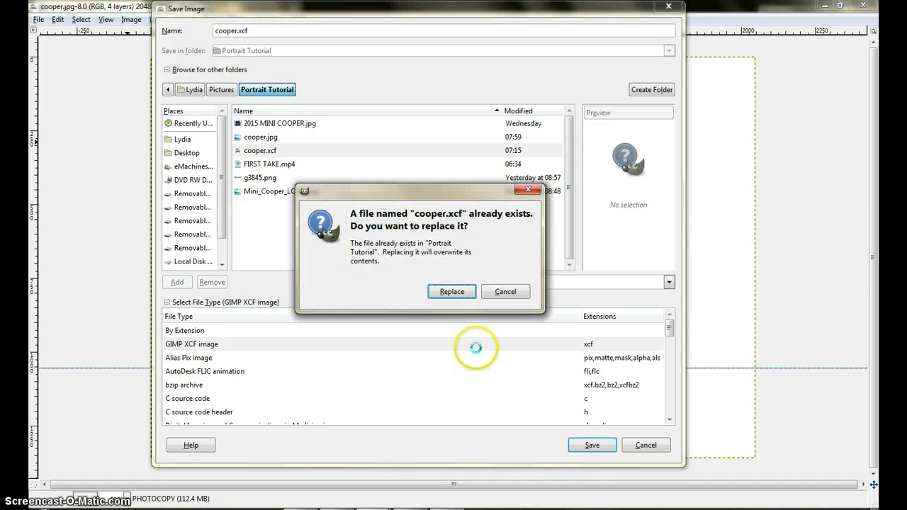
click(458, 293)
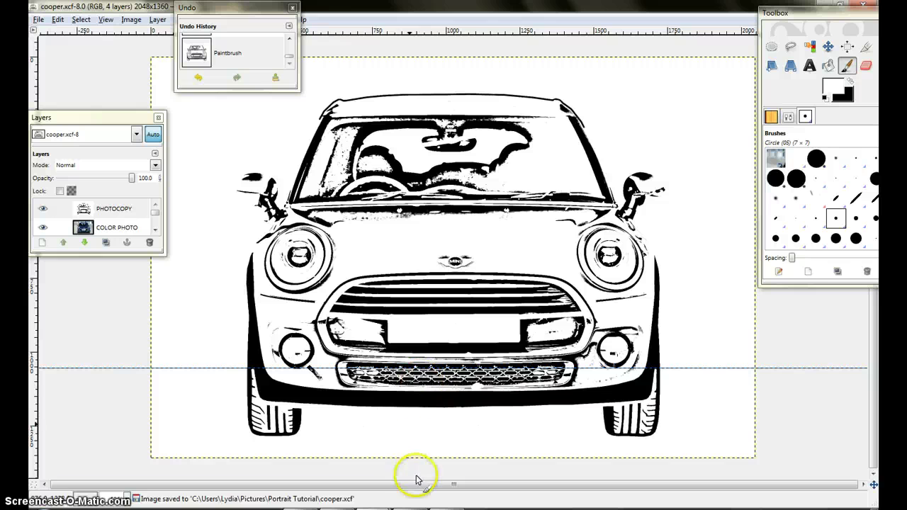
Switch to Inkscape and import the cooper image from the Portrait Tutorial folder as an embedded image
click(410, 509)
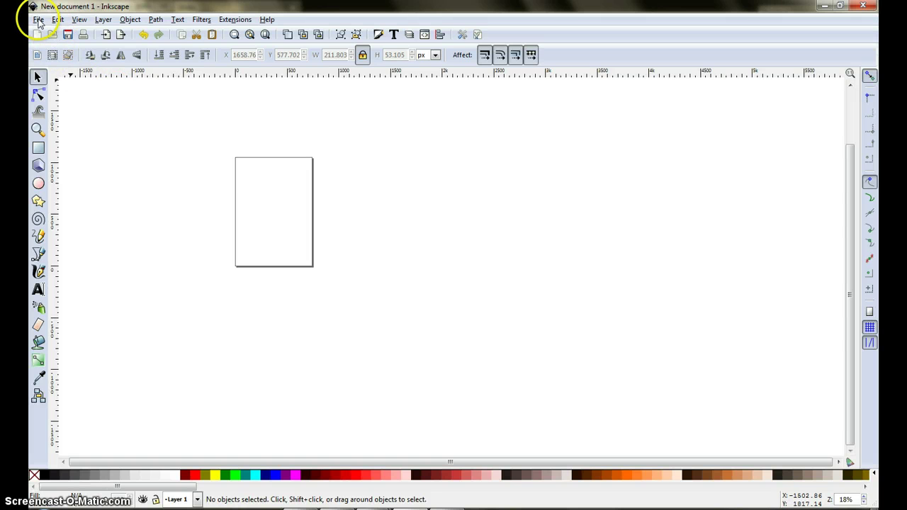
click(39, 20)
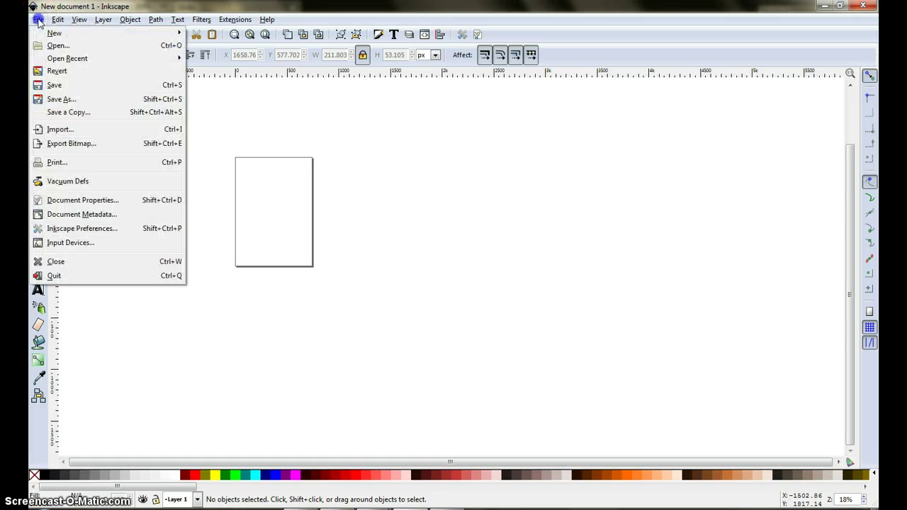
click(60, 130)
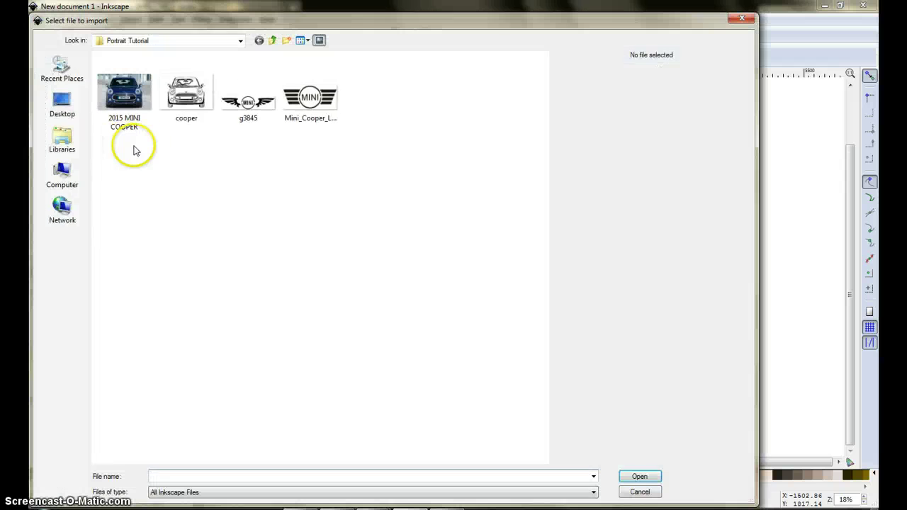
click(193, 101)
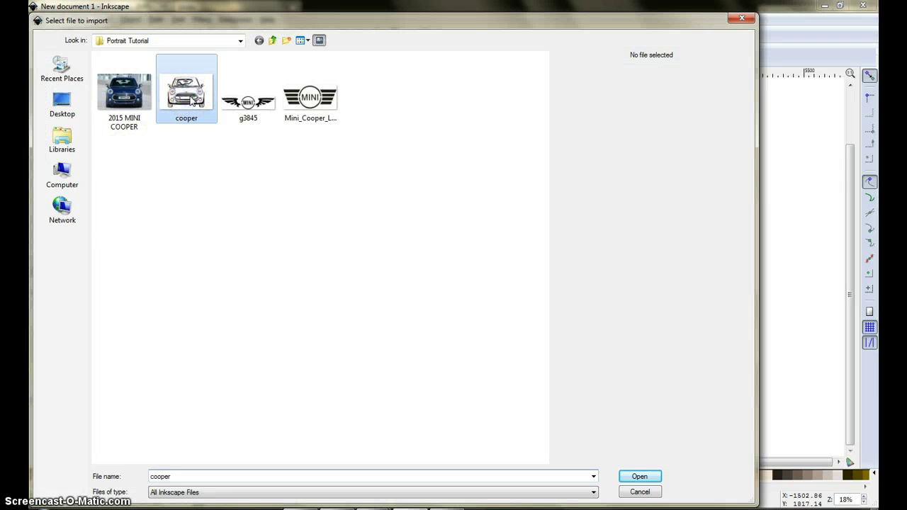
click(638, 480)
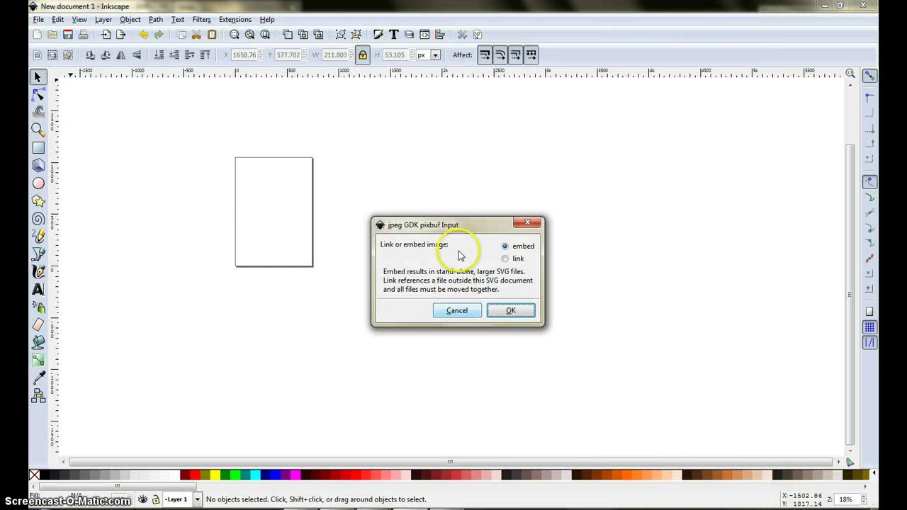
click(525, 315)
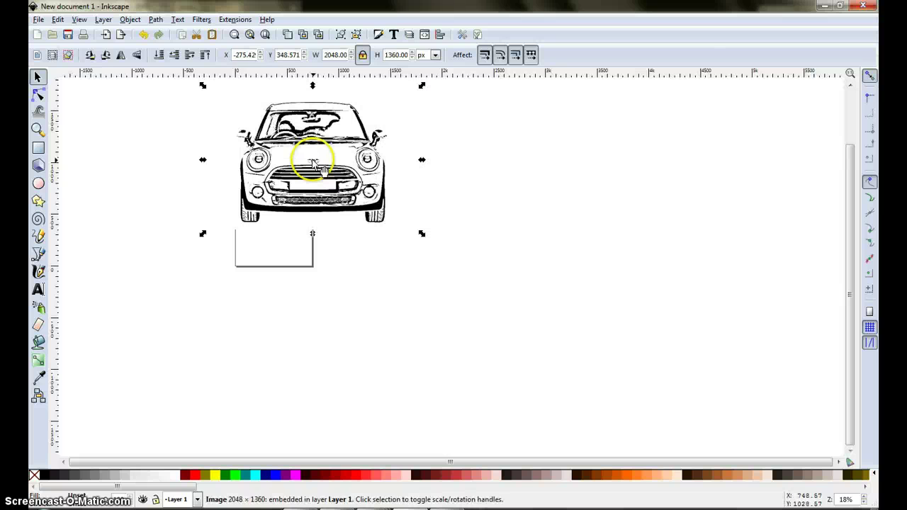
Trace the imported car bitmap into a path with a single brightness cutoff scan at threshold 0.450, and close Trace Bitmap
mouse_move(167, 194)
mouse_down()
mouse_move(187, 277)
mouse_move(179, 275)
mouse_up()
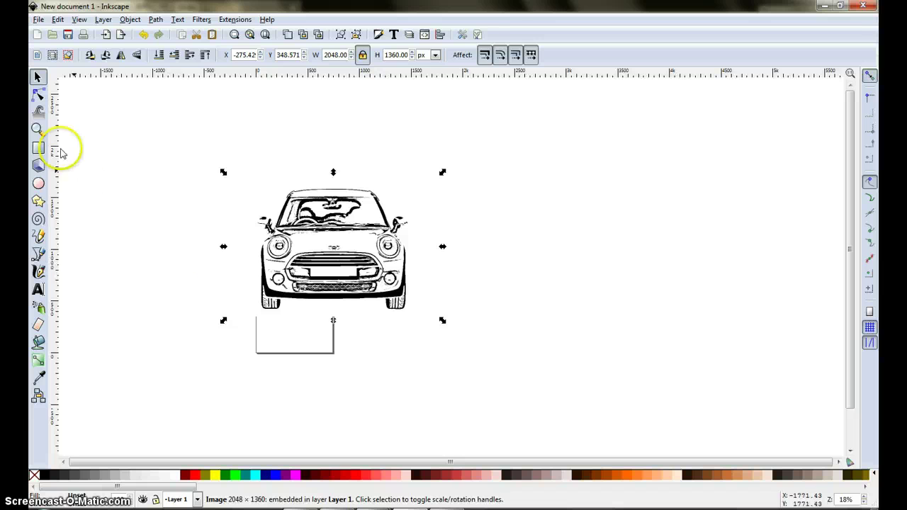
click(39, 130)
click(190, 190)
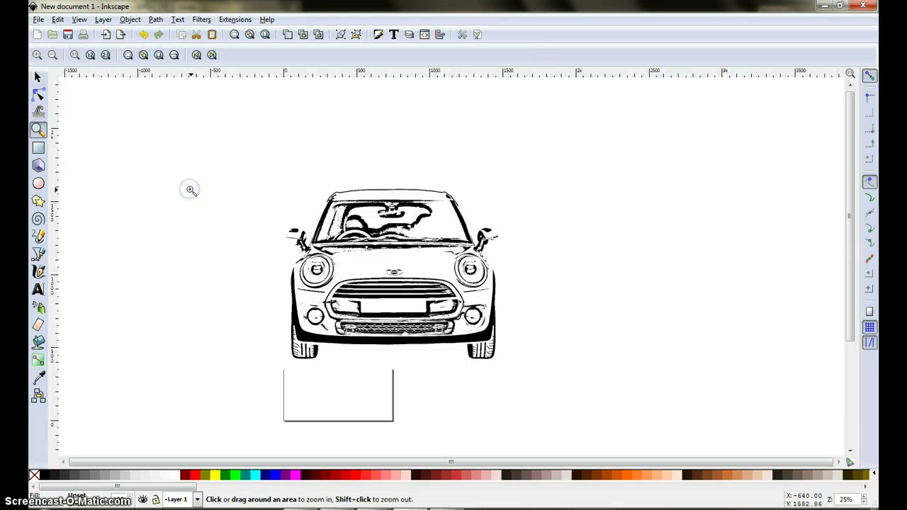
click(190, 189)
drag(204, 200, 282, 183)
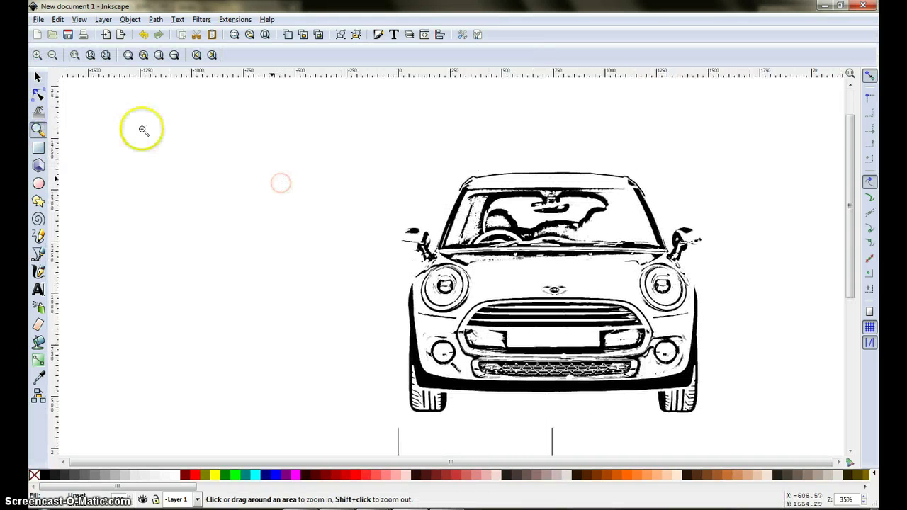
key(s)
click(586, 282)
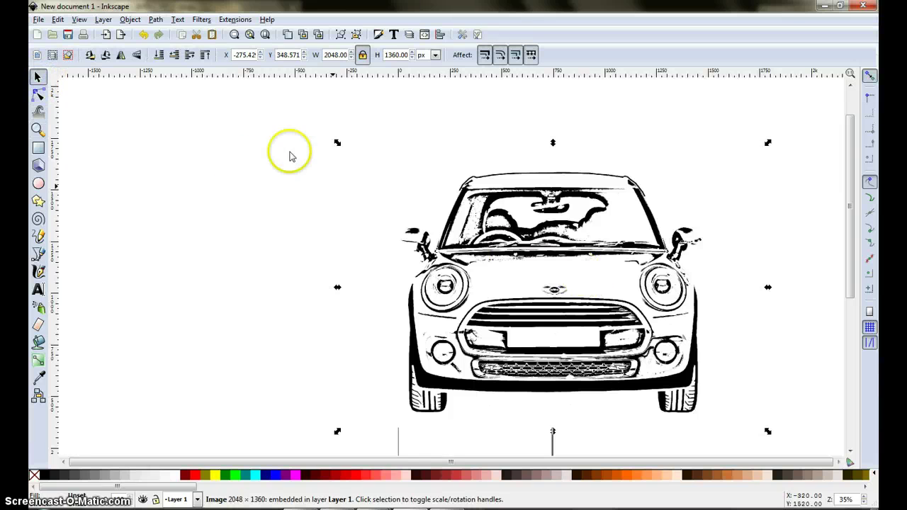
click(157, 21)
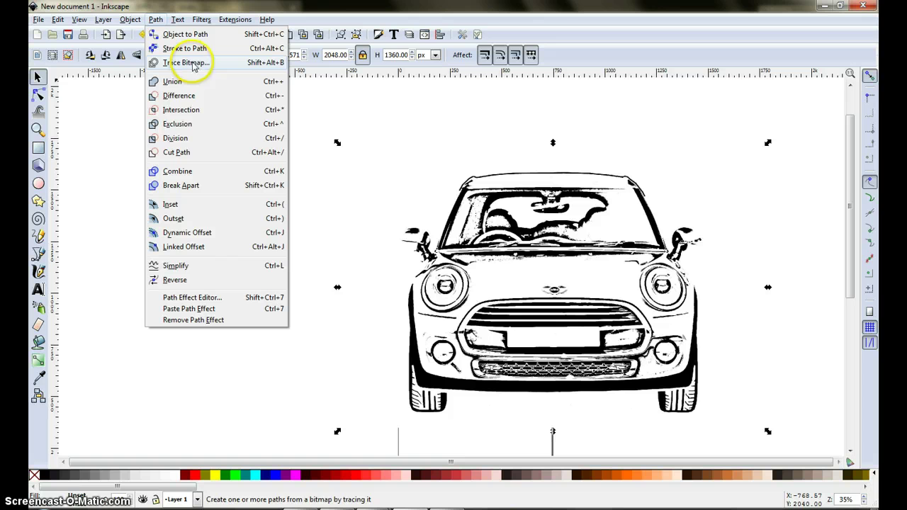
click(187, 63)
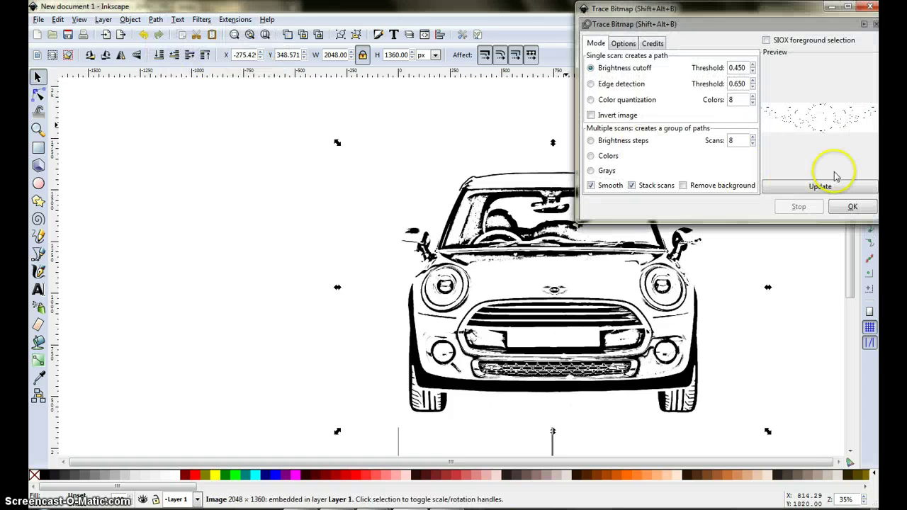
click(852, 206)
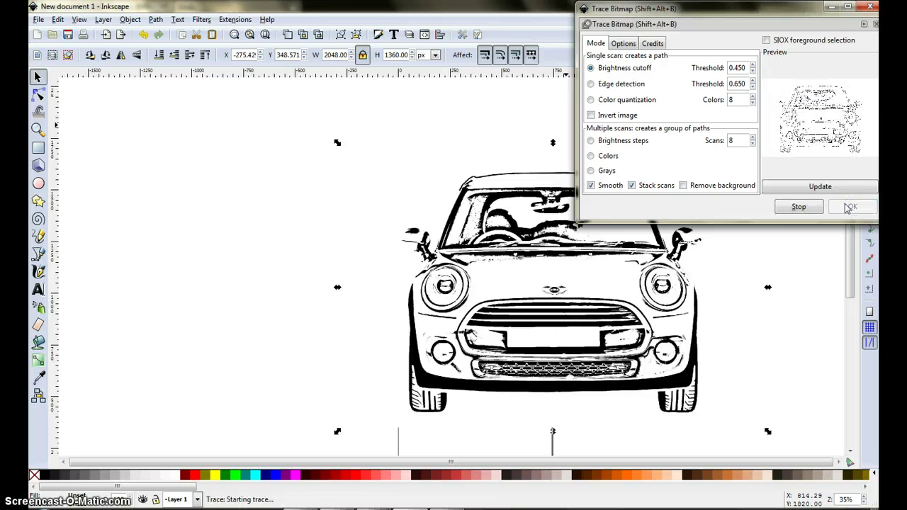
click(873, 7)
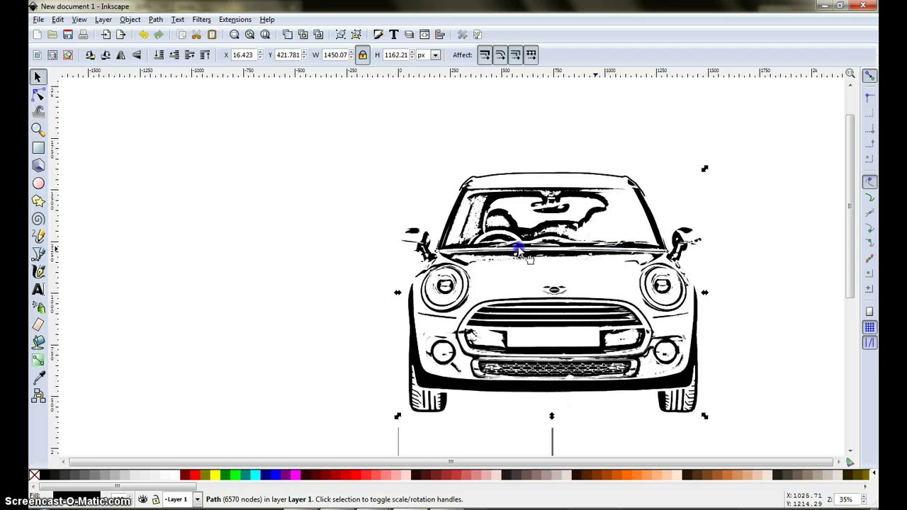
Move the traced car path off the original image so the two cars sit side by side, with the path on the left
drag(228, 252, 203, 253)
drag(419, 285, 522, 187)
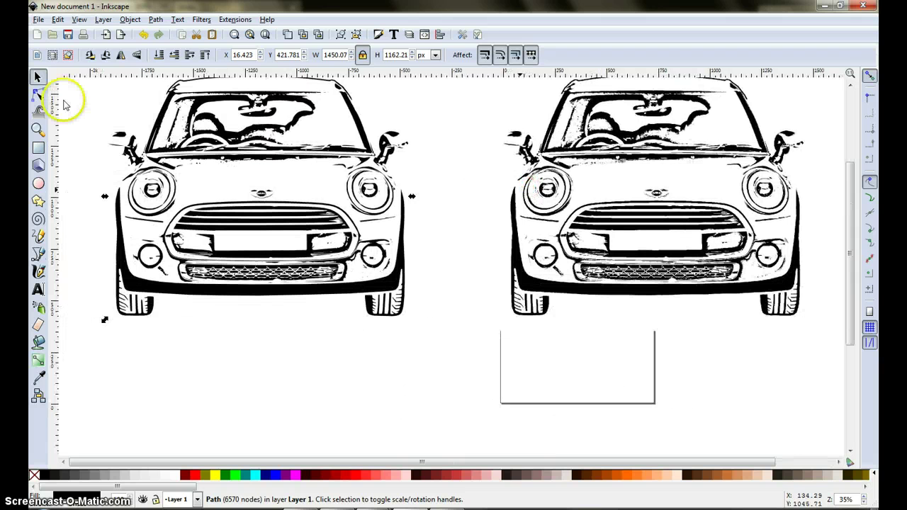
right_click(435, 243)
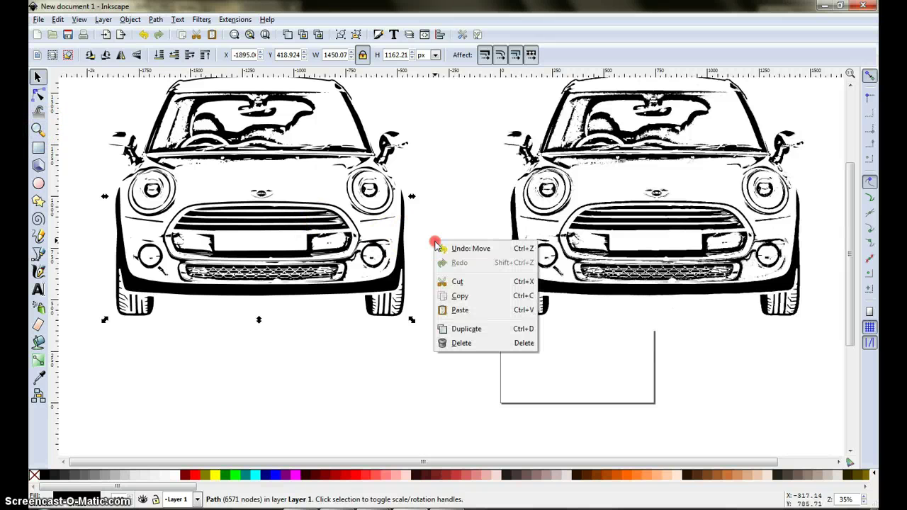
click(36, 130)
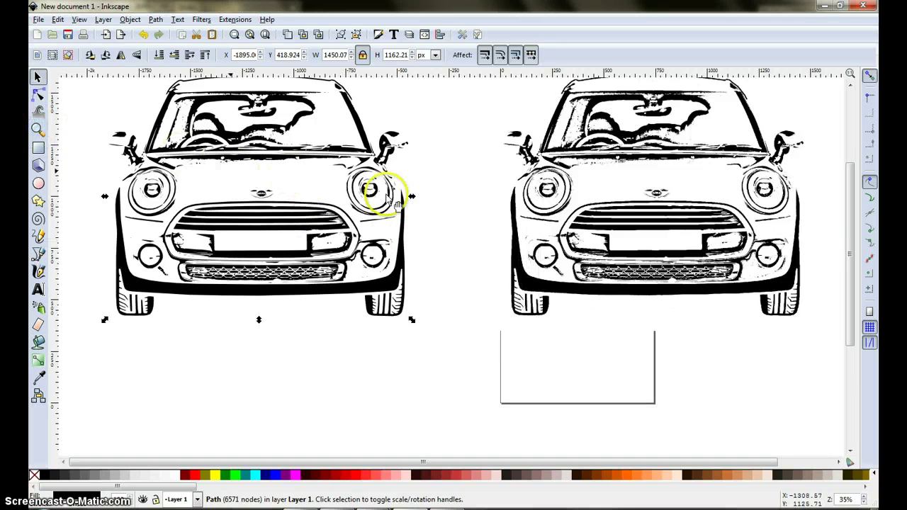
click(39, 128)
right_click(435, 163)
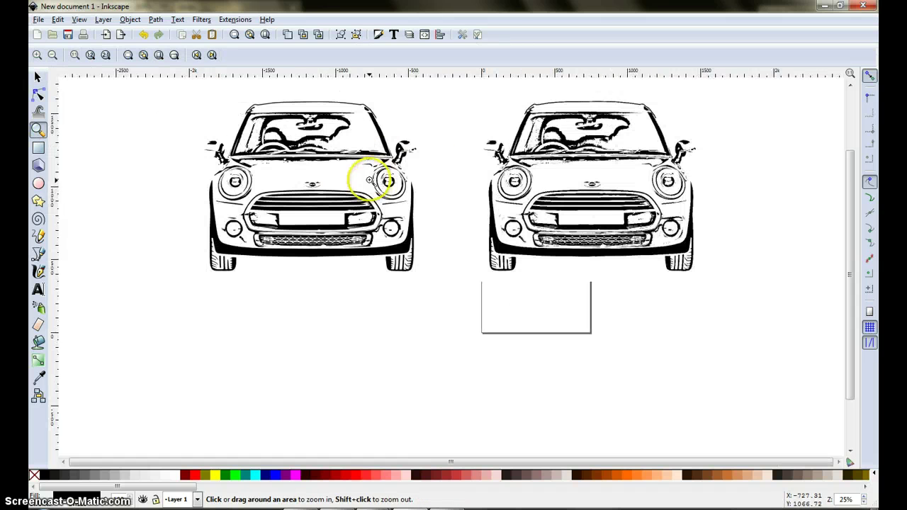
Move the traced car path lower on the canvas and place the original bitmap up to the right of the page
click(38, 77)
click(299, 183)
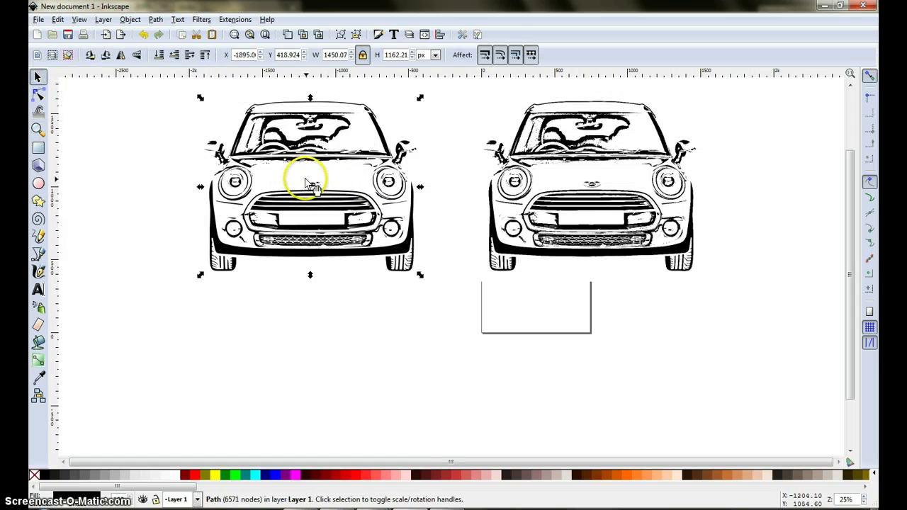
drag(354, 249, 326, 297)
drag(620, 226, 688, 365)
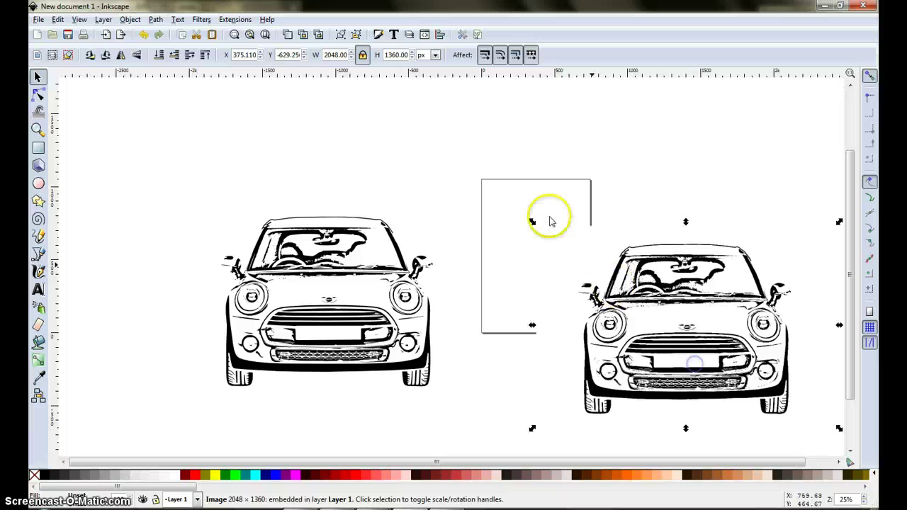
drag(726, 314, 776, 180)
Move the traced car over the page, and place it back on the empty canvas left of the page
click(387, 297)
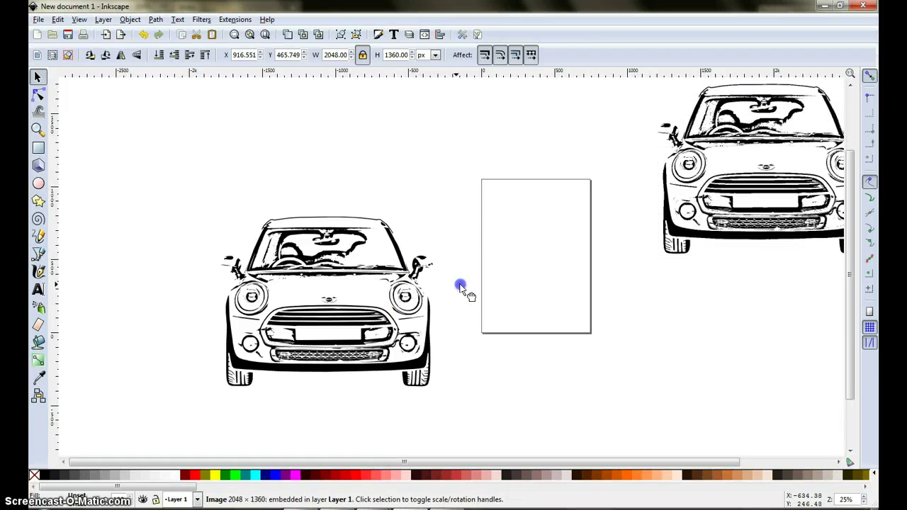
mouse_move(520, 283)
mouse_down()
mouse_move(560, 289)
mouse_move(525, 268)
mouse_up()
click(486, 303)
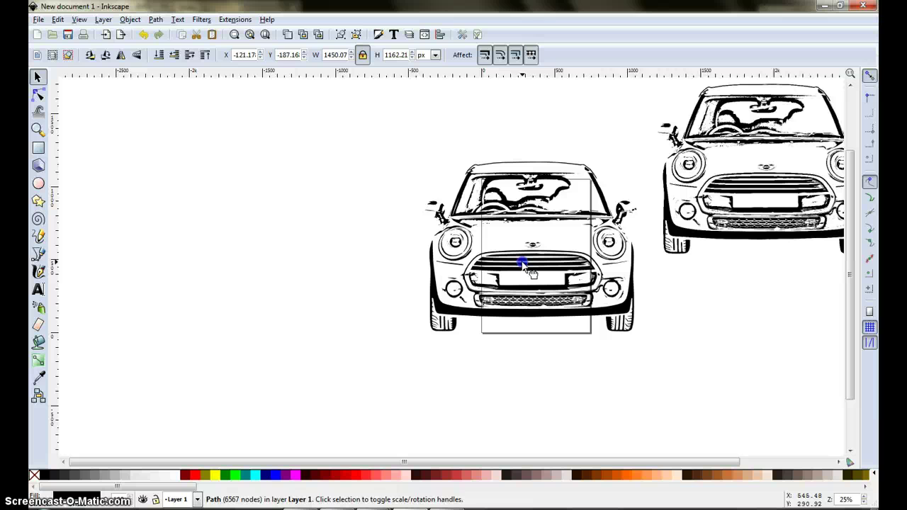
drag(333, 269, 283, 268)
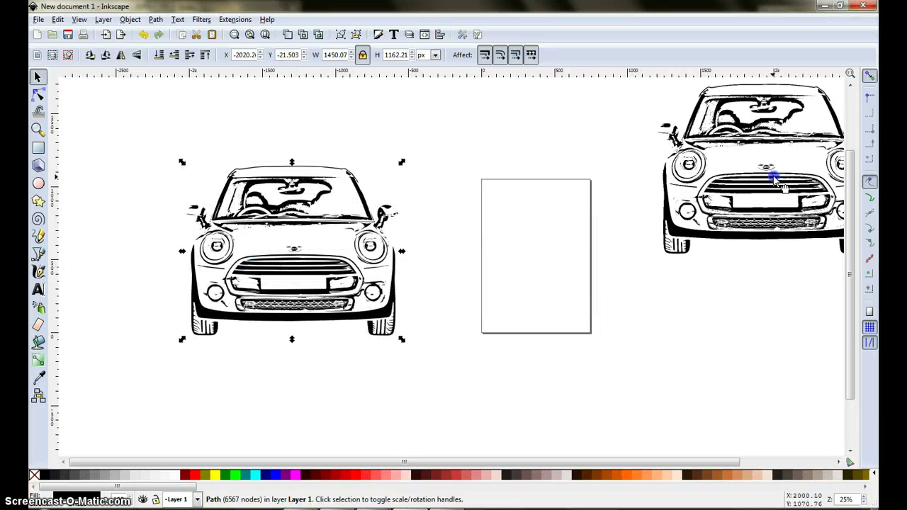
Delete the original embedded bitmap car to the right of the page, keeping only the traced path
click(780, 183)
right_click(775, 180)
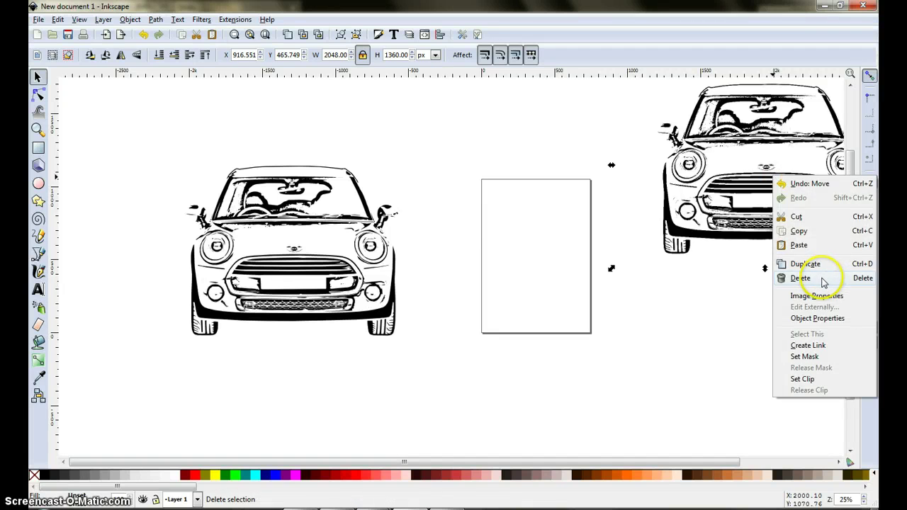
click(801, 278)
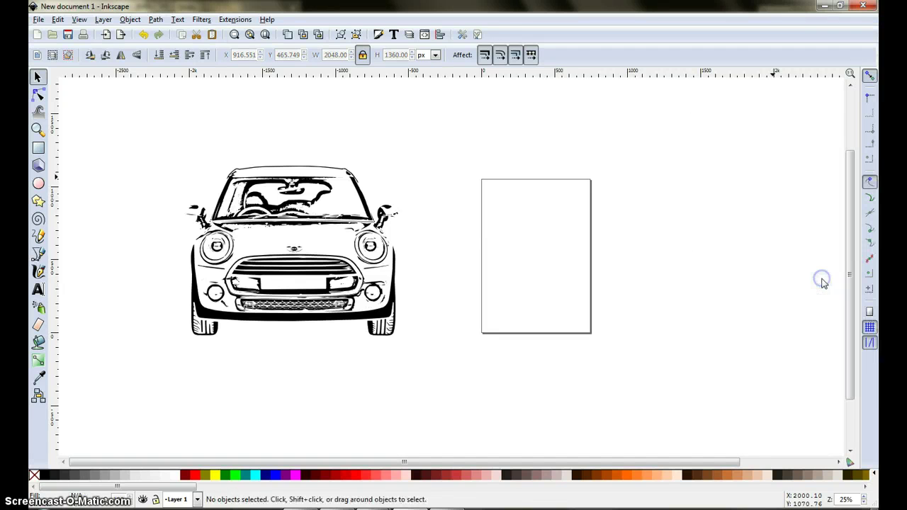
Examine the traced car's lower body edge and both front tyres up close for the quality of their outlines
click(38, 129)
click(185, 222)
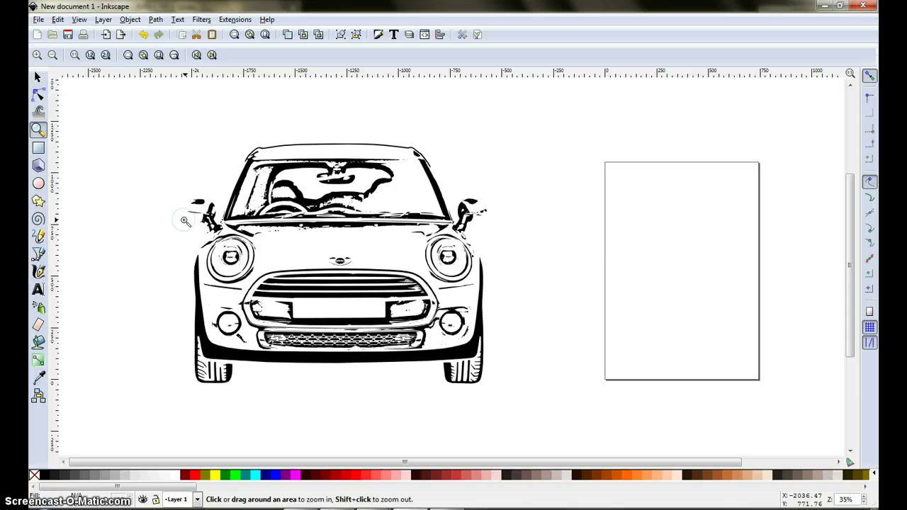
click(185, 220)
scroll(161, 266, down, 2)
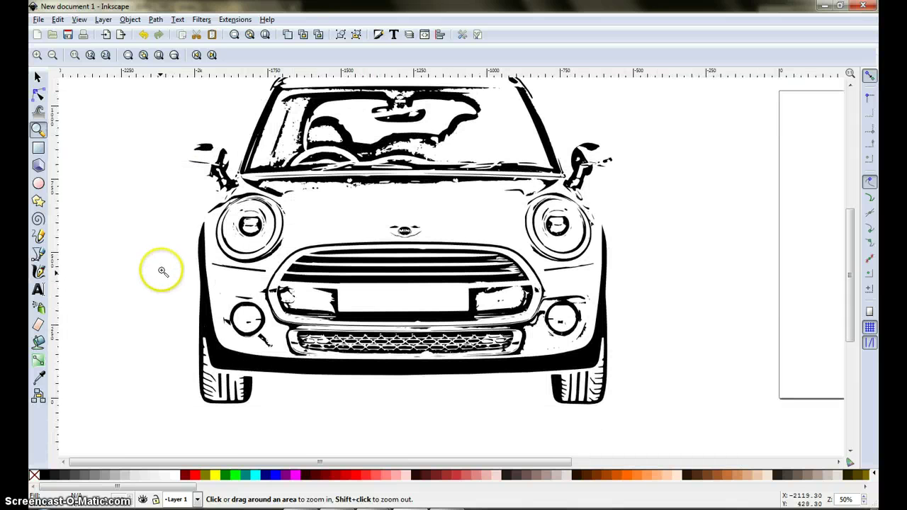
click(151, 279)
scroll(149, 281, down, 4)
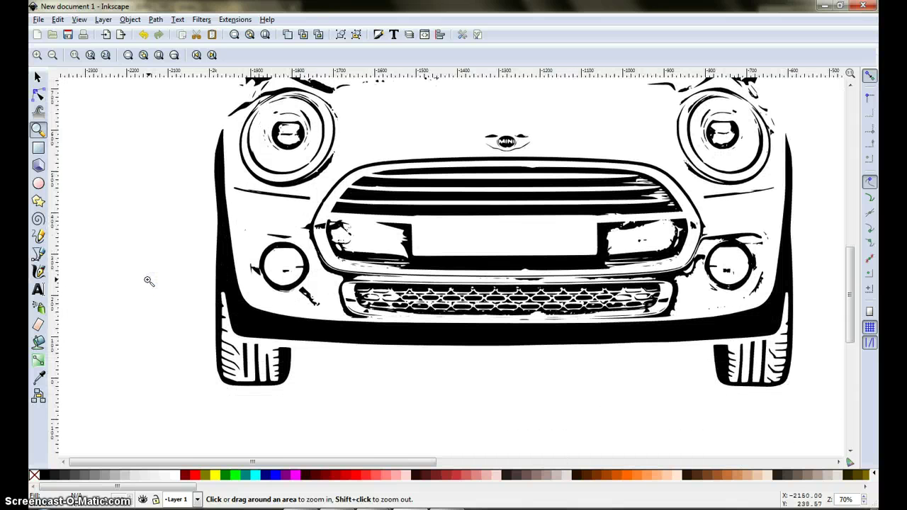
click(145, 280)
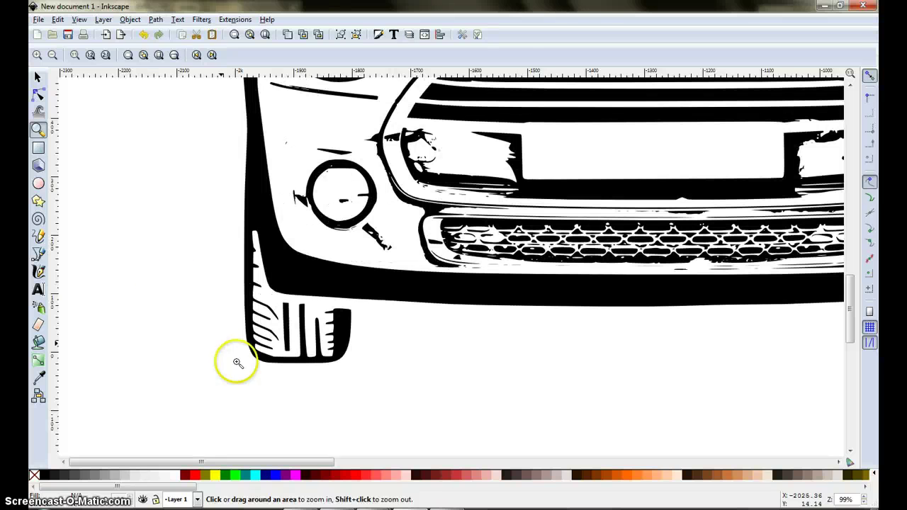
drag(418, 351, 389, 252)
click(373, 273)
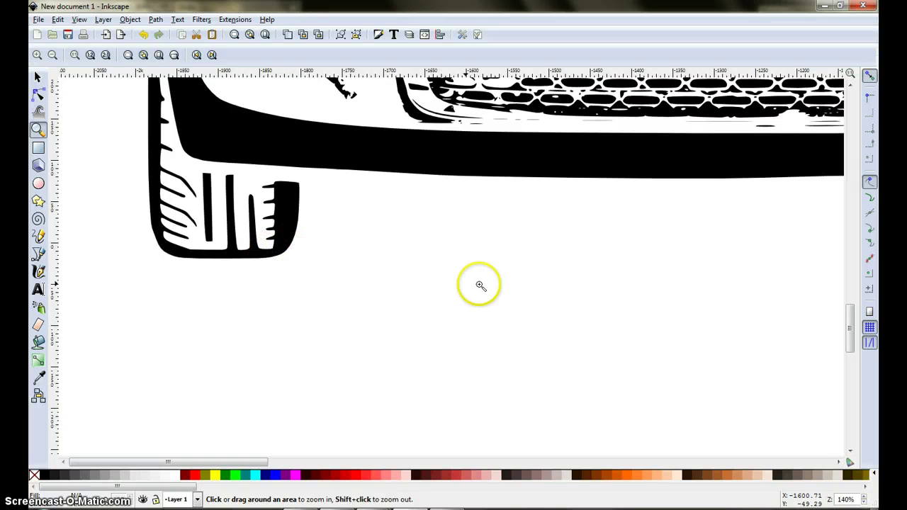
drag(478, 286, 34, 326)
drag(570, 322, 198, 343)
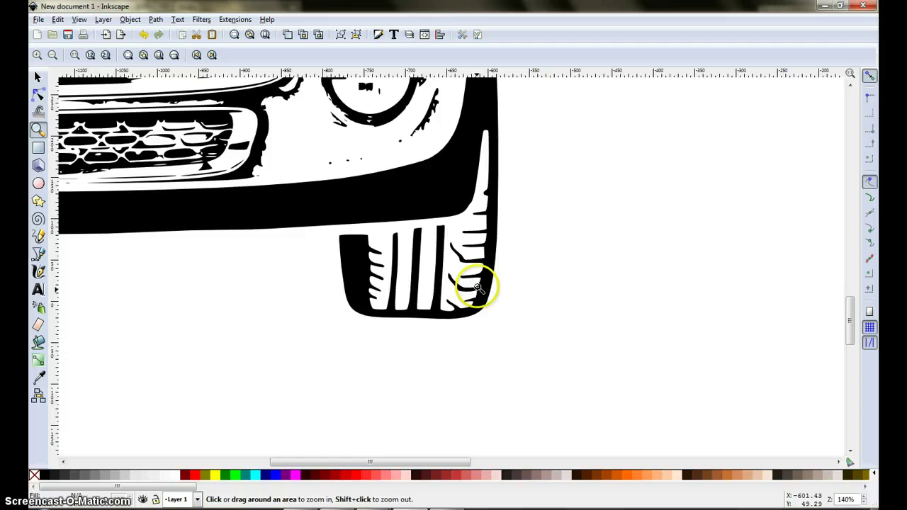
Examine the traced car's front grille bars, licence plate area and left headlight at close range
shift+click(303, 306)
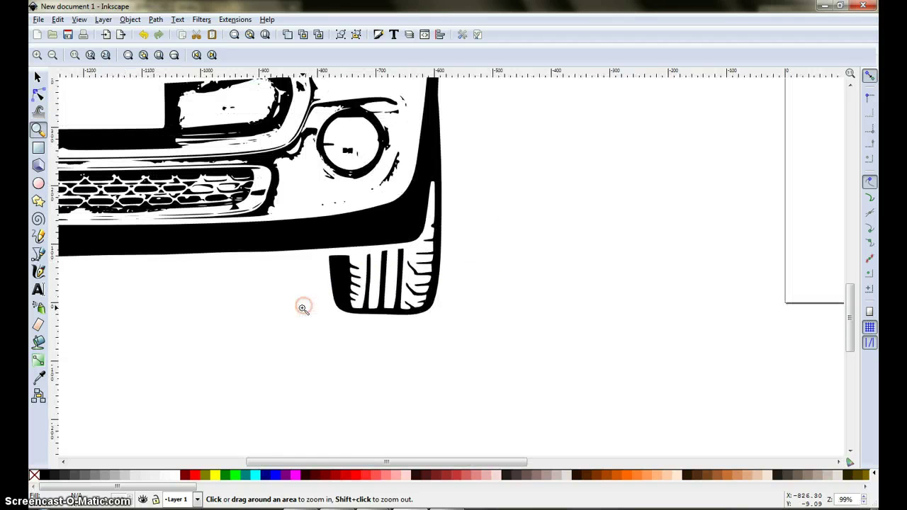
drag(319, 319, 573, 366)
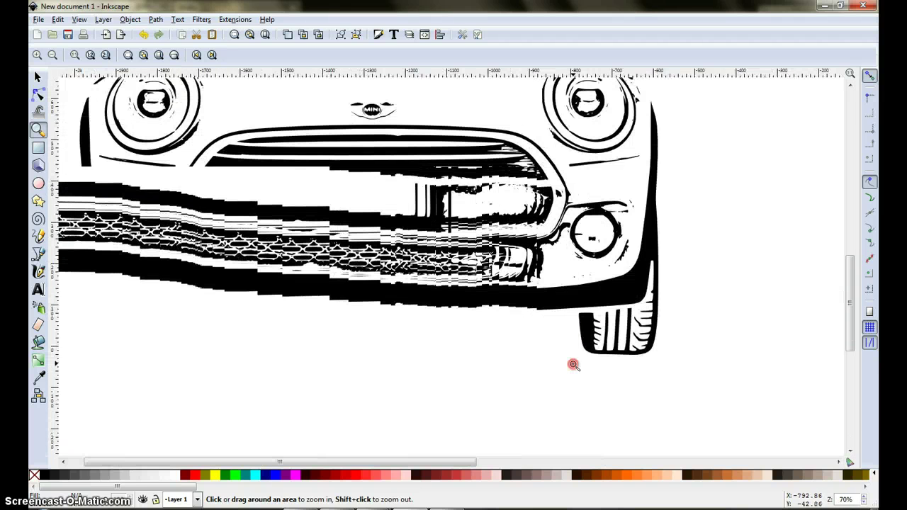
mouse_move(334, 312)
mouse_down()
mouse_move(418, 348)
mouse_move(428, 362)
mouse_up()
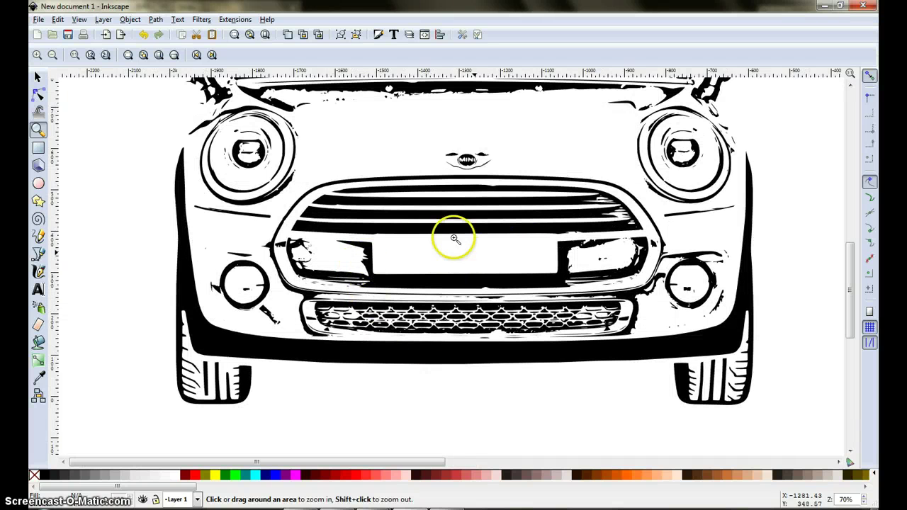
click(282, 210)
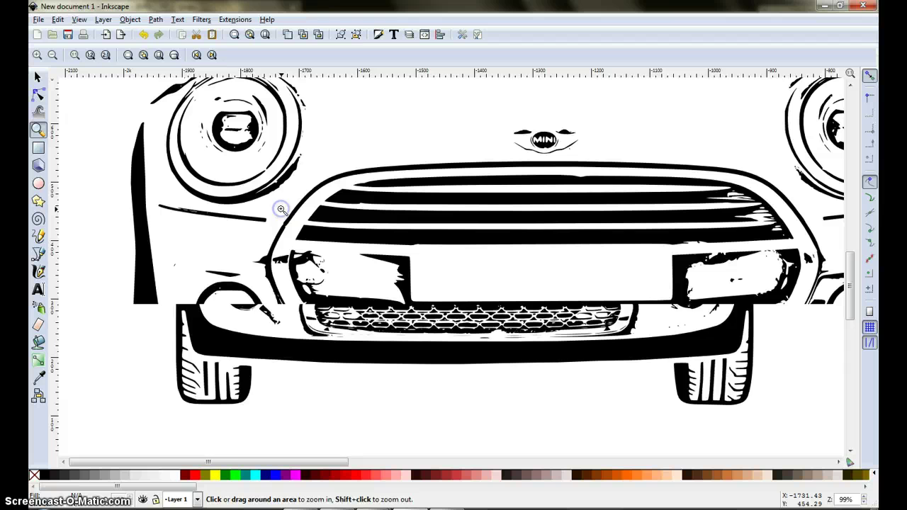
click(282, 209)
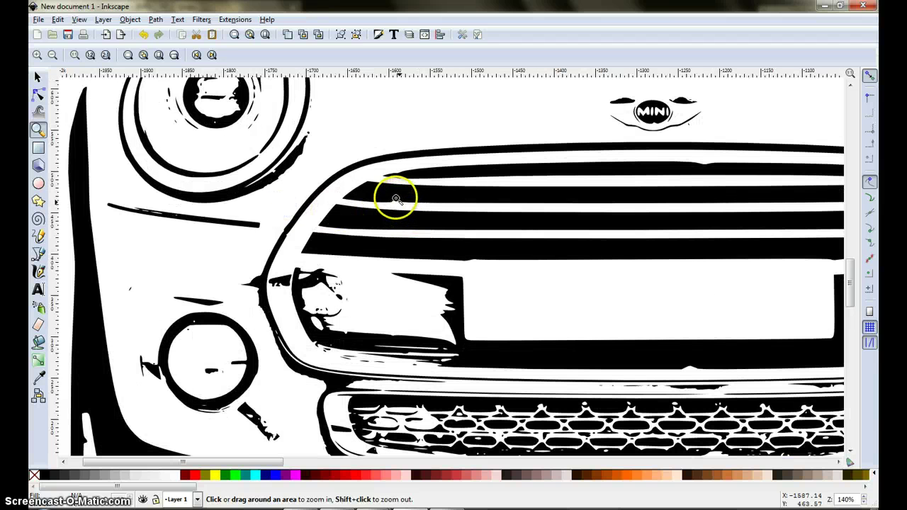
click(419, 227)
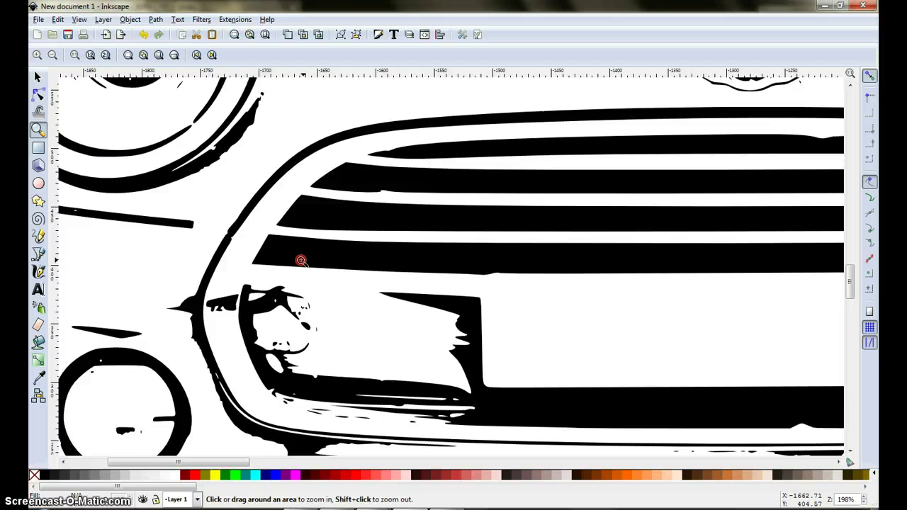
drag(299, 259, 473, 368)
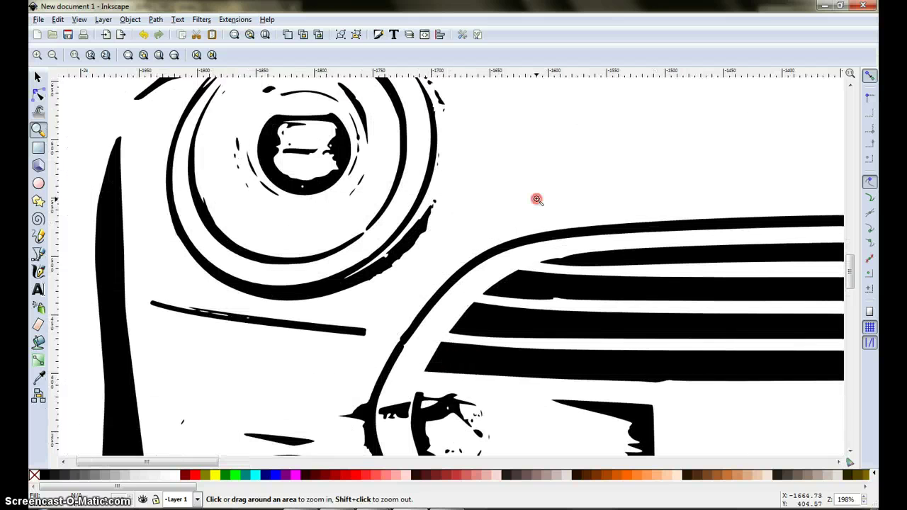
shift+click(537, 198)
shift+click(461, 283)
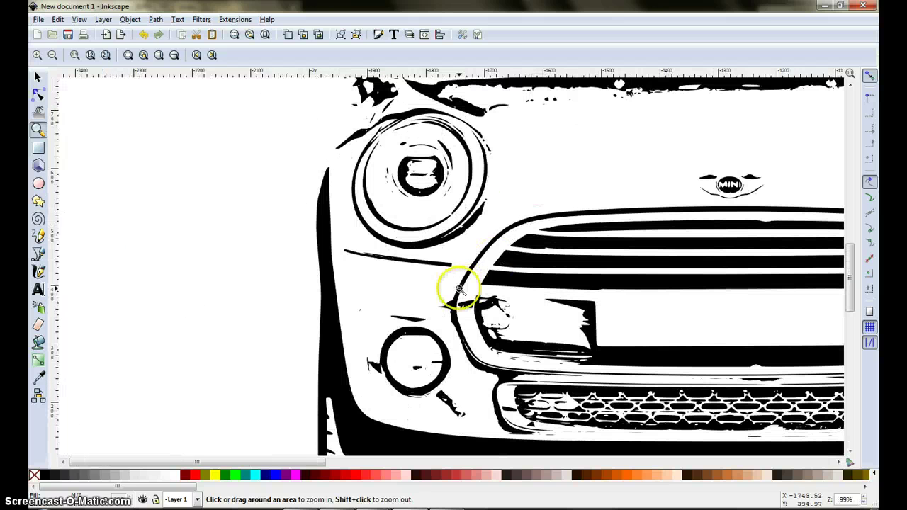
drag(438, 290, 257, 310)
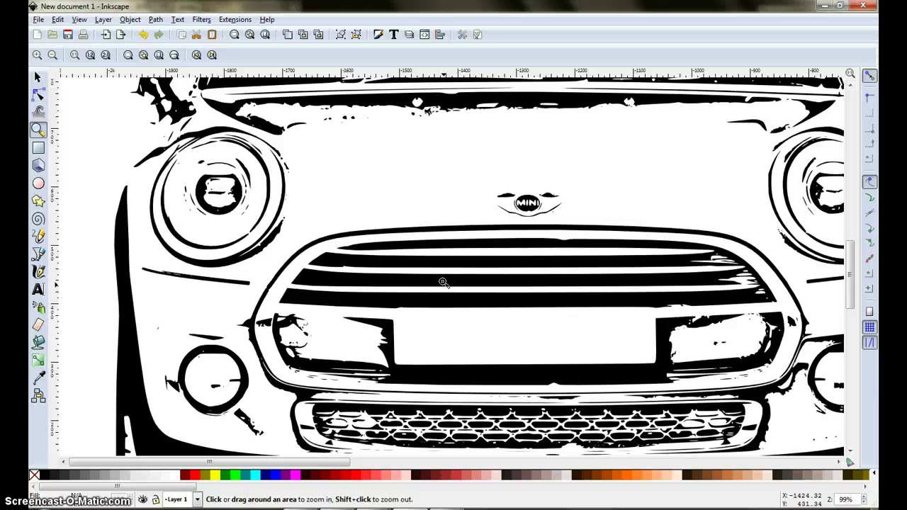
Examine the traced car's windshield, roof line and mirrors, then return to the front end as a whole
shift+click(391, 207)
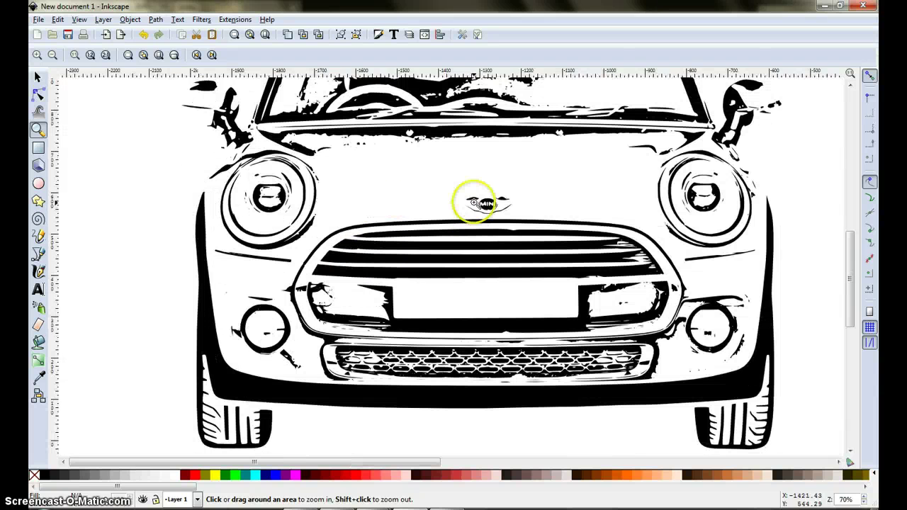
click(440, 256)
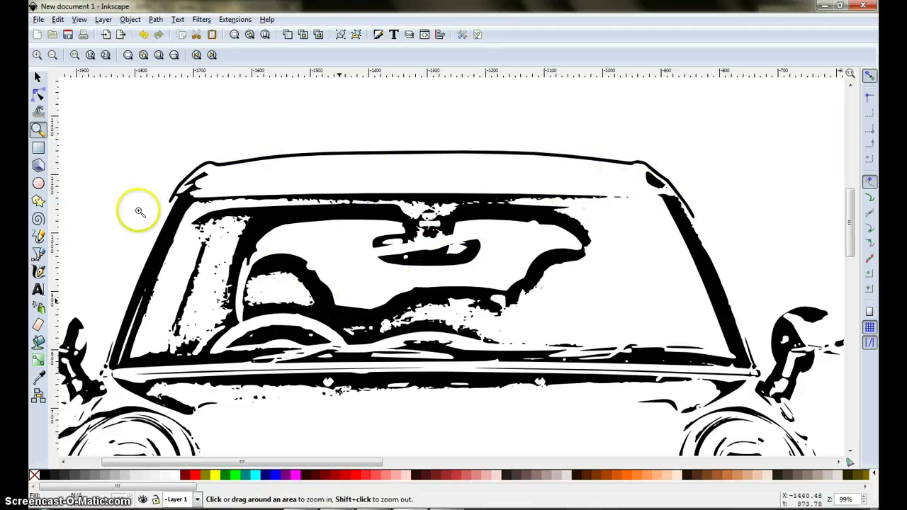
shift+click(136, 178)
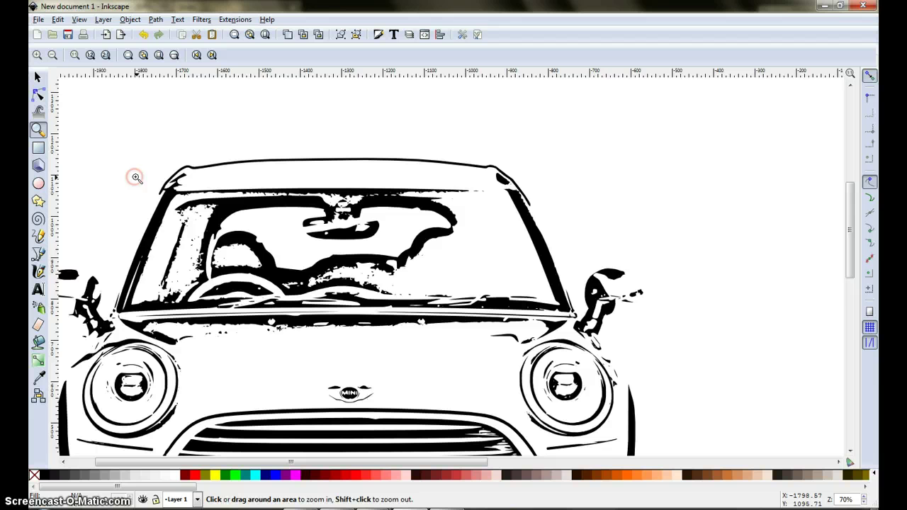
shift+click(234, 223)
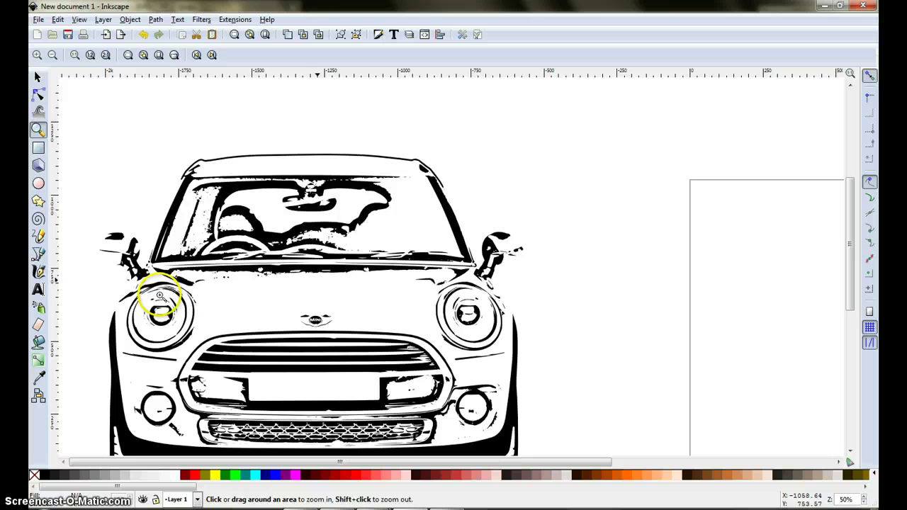
click(106, 290)
drag(149, 289, 241, 168)
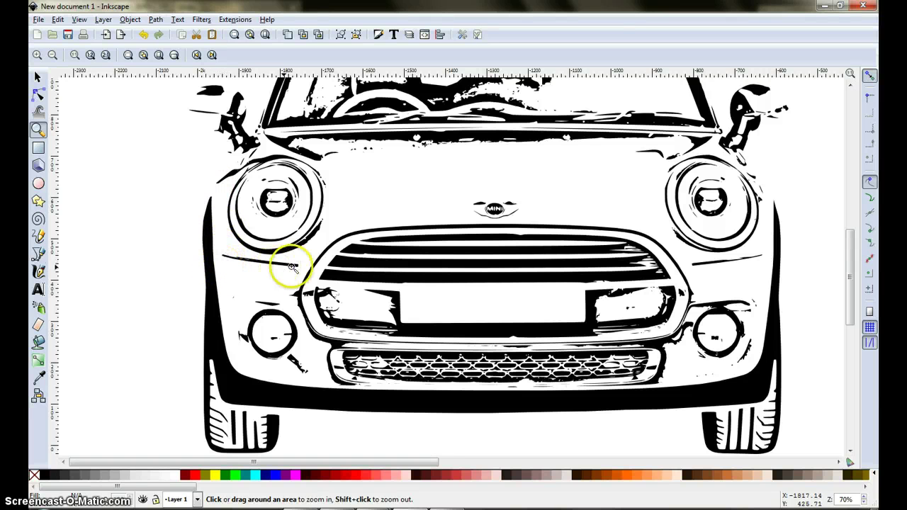
drag(304, 259, 299, 272)
right_click(274, 223)
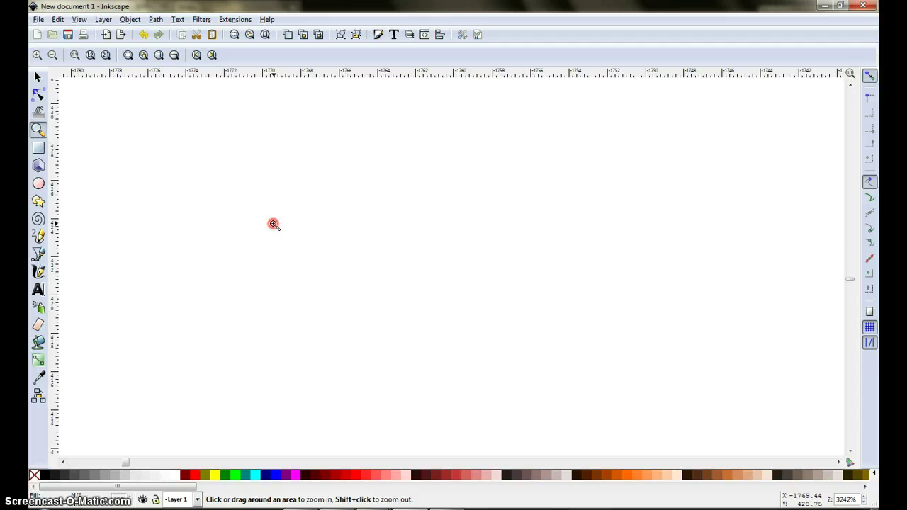
right_click(274, 224)
right_click(275, 224)
shift+click(276, 224)
shift+click(276, 224)
shift+click(275, 224)
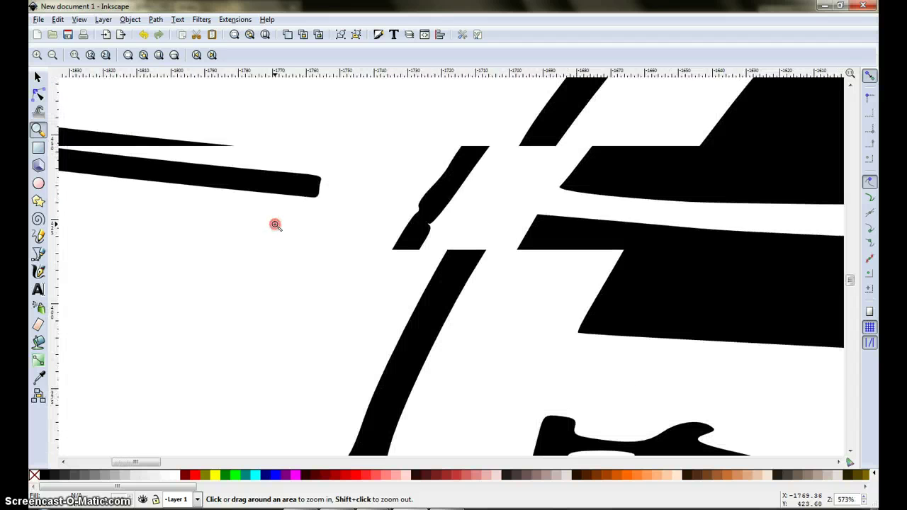
shift+click(276, 224)
shift+click(276, 224)
shift+click(277, 224)
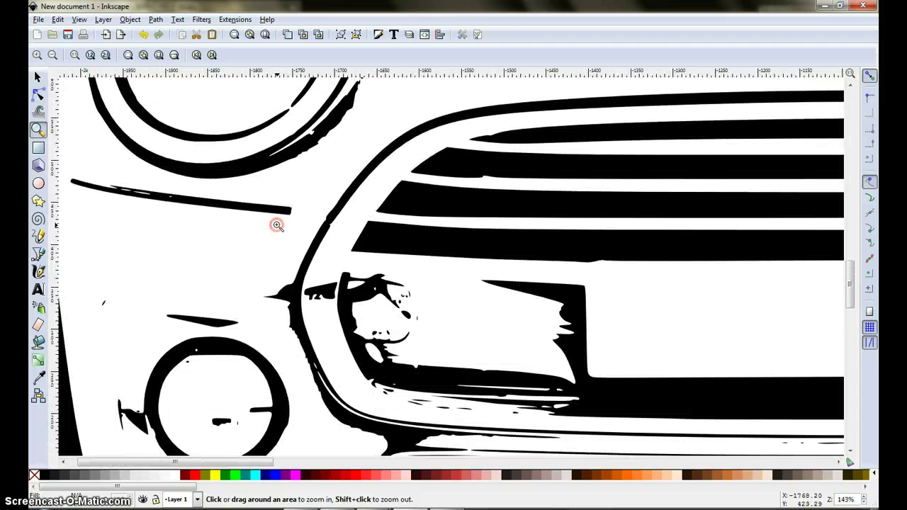
shift+click(277, 225)
Examine the traced fog lights, lower mesh grille, right headlight, and windshield with the left mirror for rough edges
drag(303, 230, 330, 211)
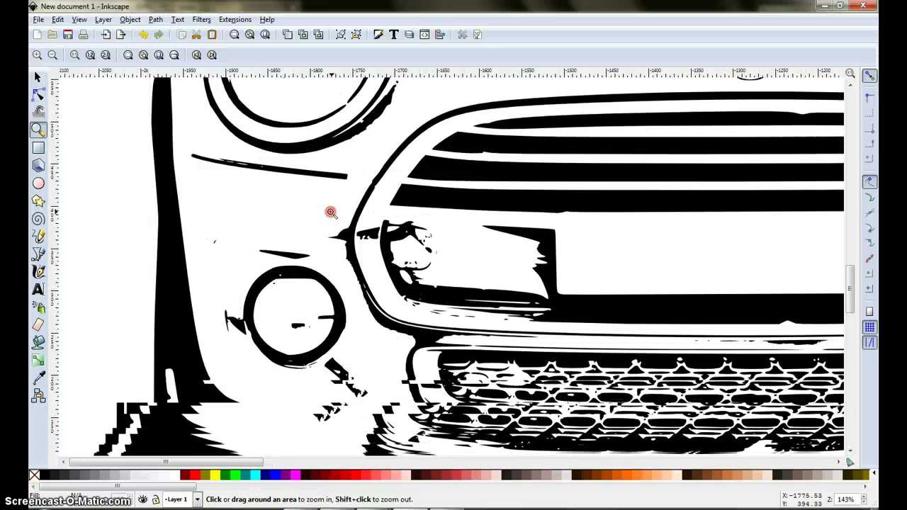
shift+click(286, 218)
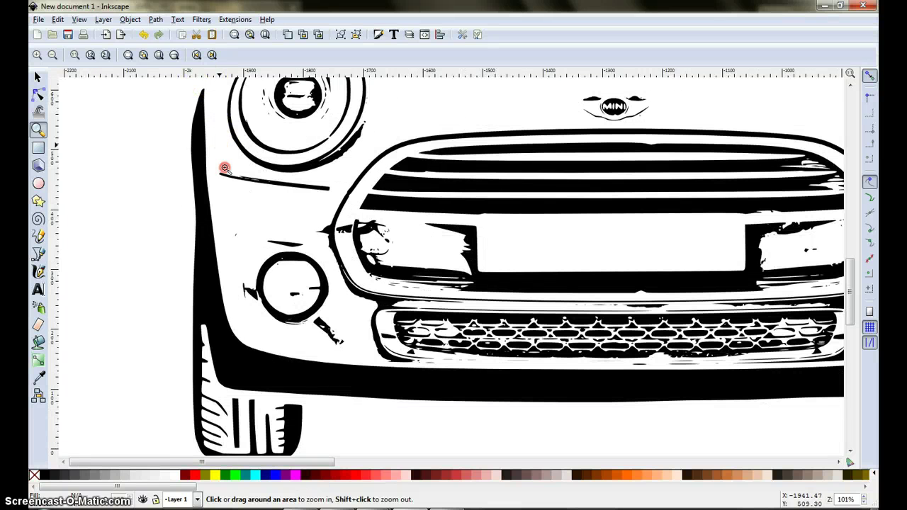
drag(224, 168, 225, 191)
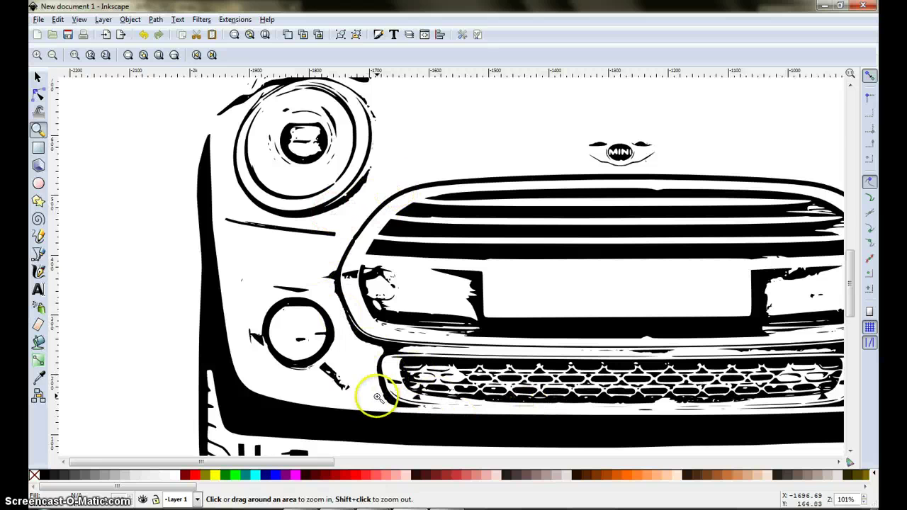
drag(531, 383, 399, 329)
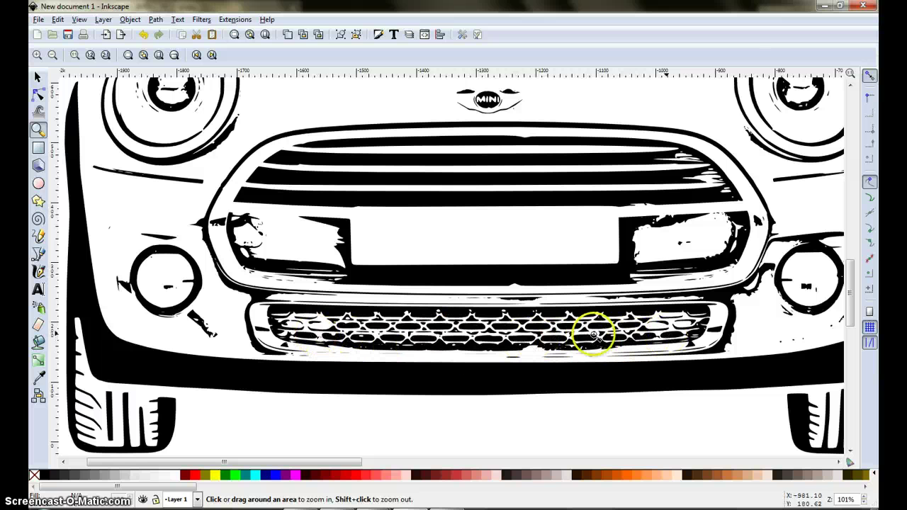
drag(629, 320, 453, 402)
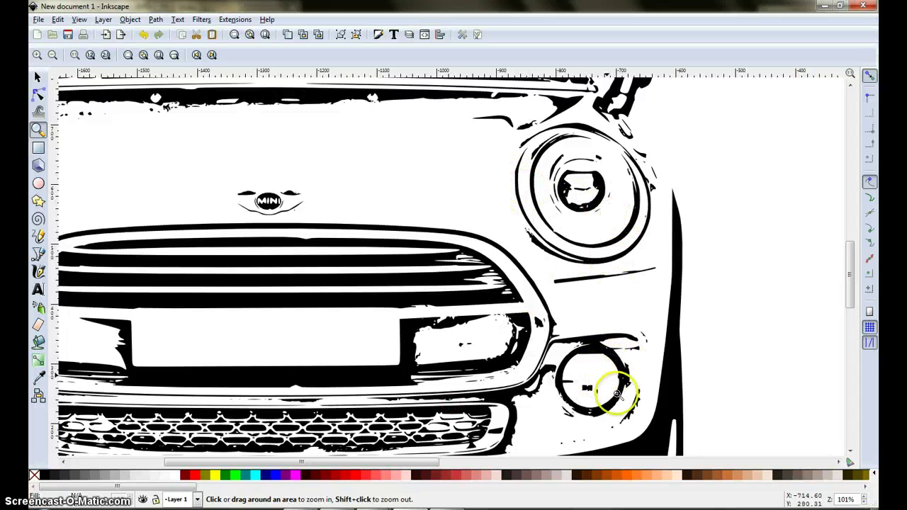
drag(313, 247, 558, 409)
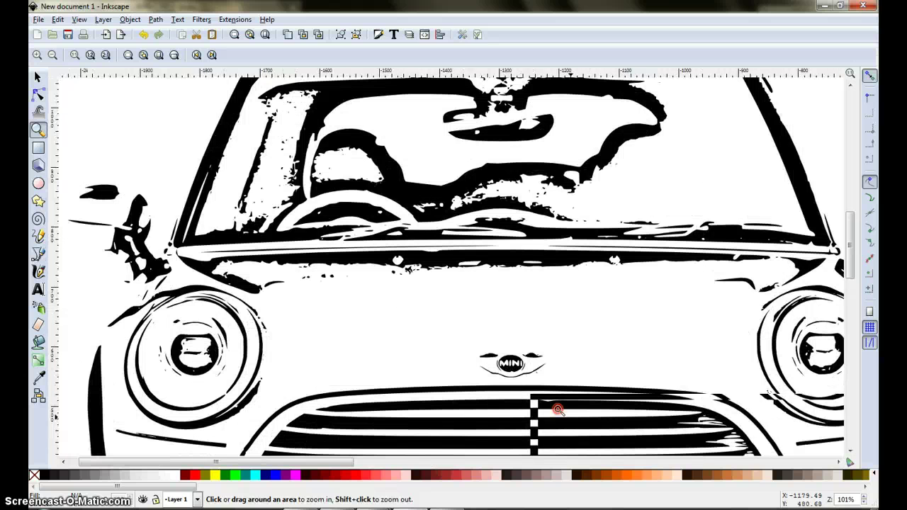
drag(328, 233, 524, 290)
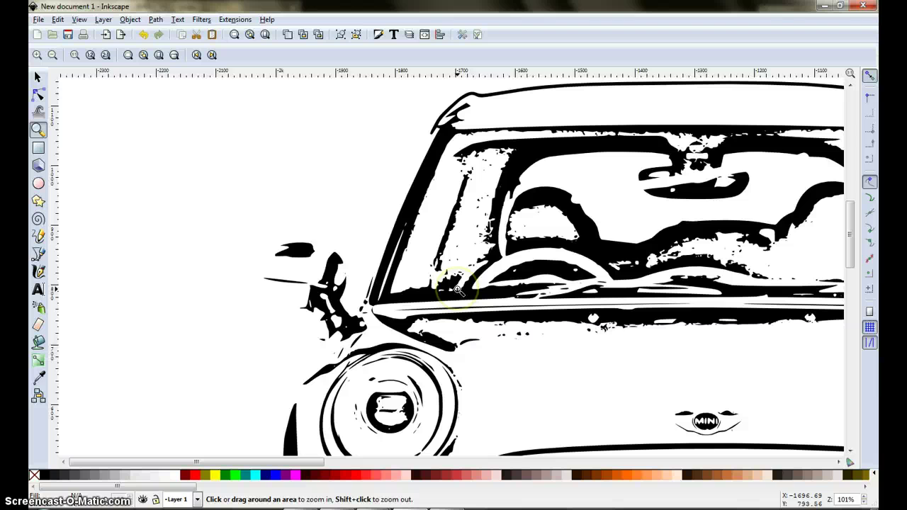